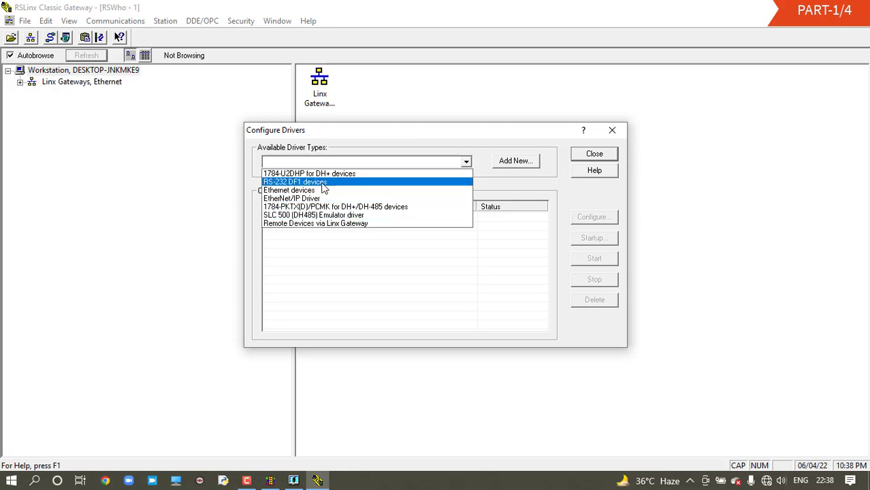
- Add an SLC 500 (DH485) Emulator driver named EMU500-1 and close the driver configuration
left_click(365, 215)
left_click(516, 162)
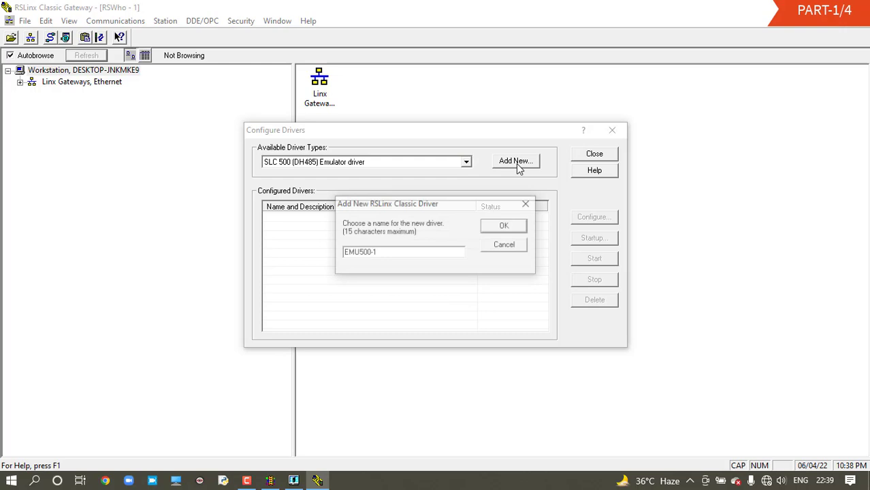
left_click(505, 226)
left_click(462, 189)
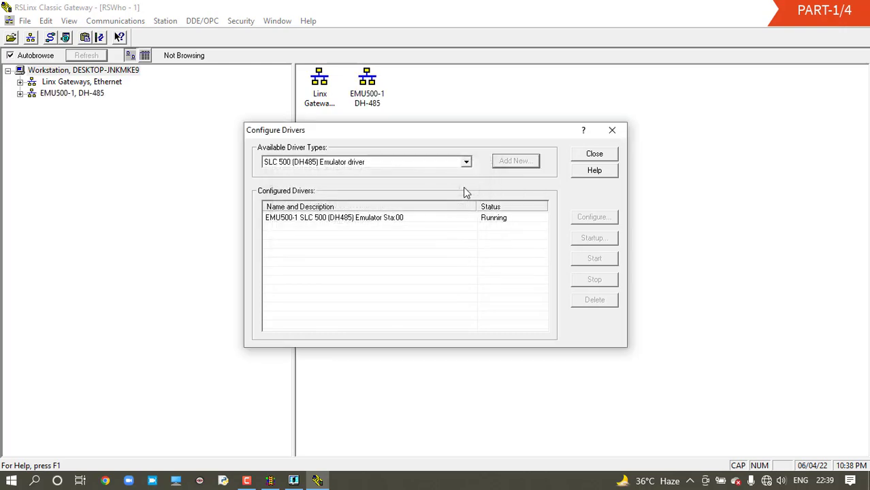
left_click(450, 220)
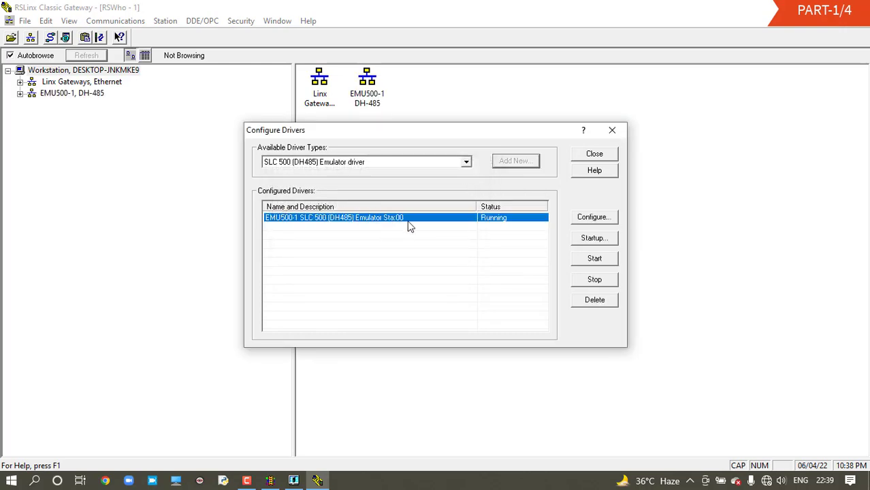
left_click(587, 159)
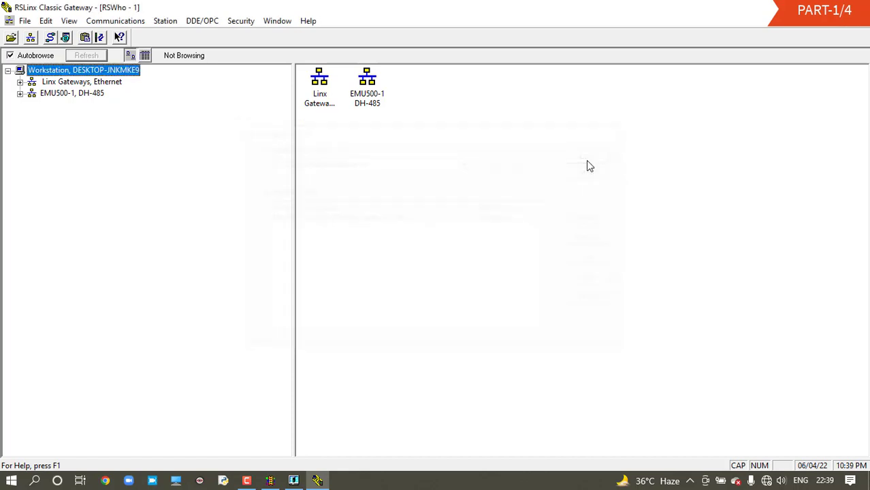
- Examine the workstation and MicroLogix 1100 nodes under the EMU500-1 driver, and minimize the RSLinx window
left_click(21, 95)
left_click(320, 88)
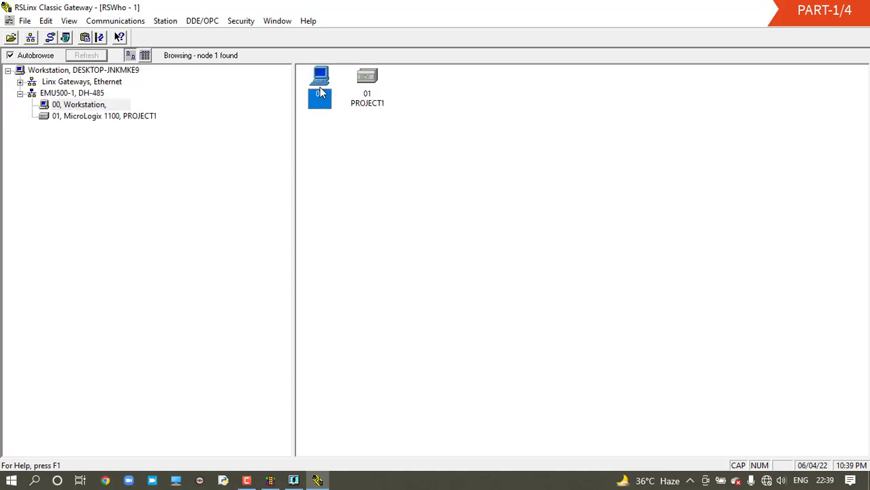
left_click(365, 98)
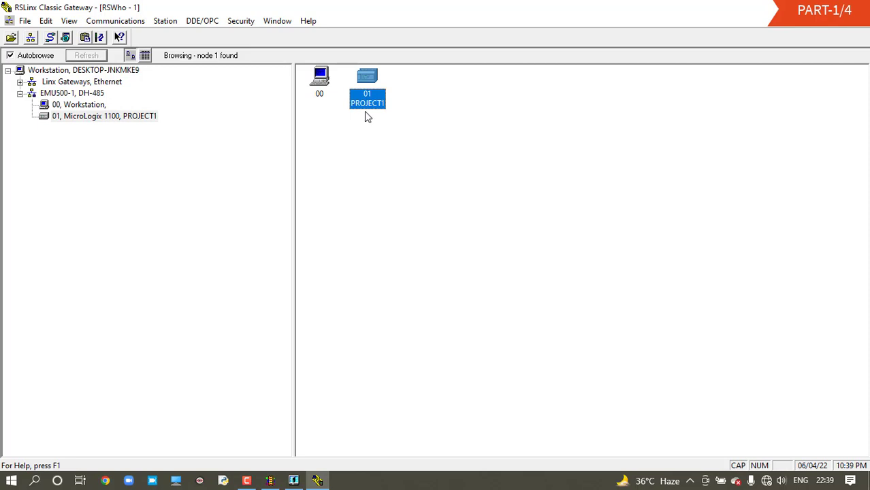
left_click(113, 119)
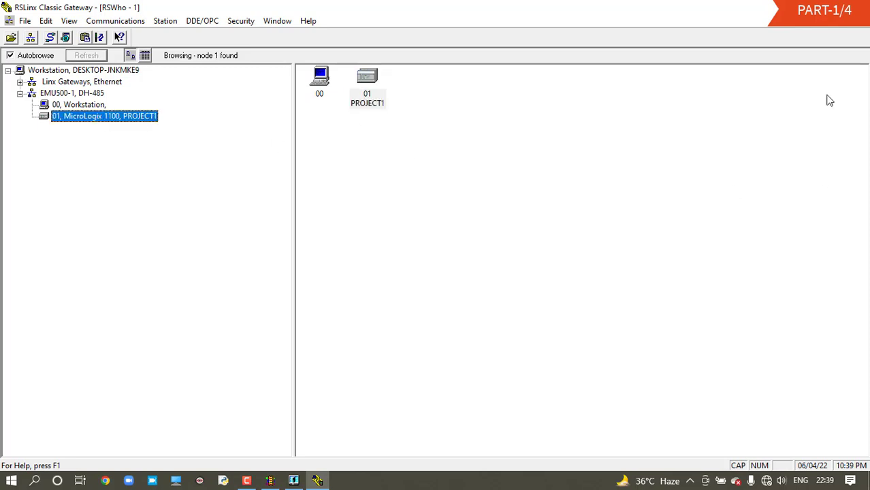
left_click(813, 8)
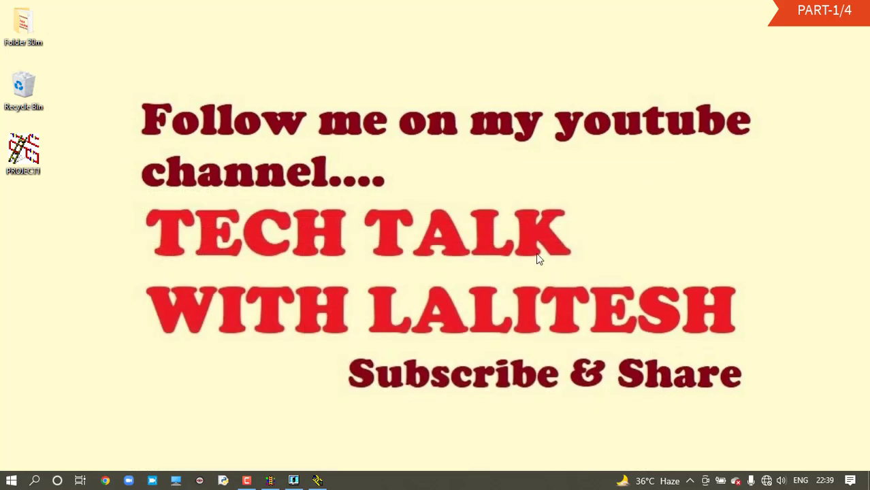
- Switch to RSLogix 500, take PROJECT1 online and put the processor in Run mode
left_click(270, 480)
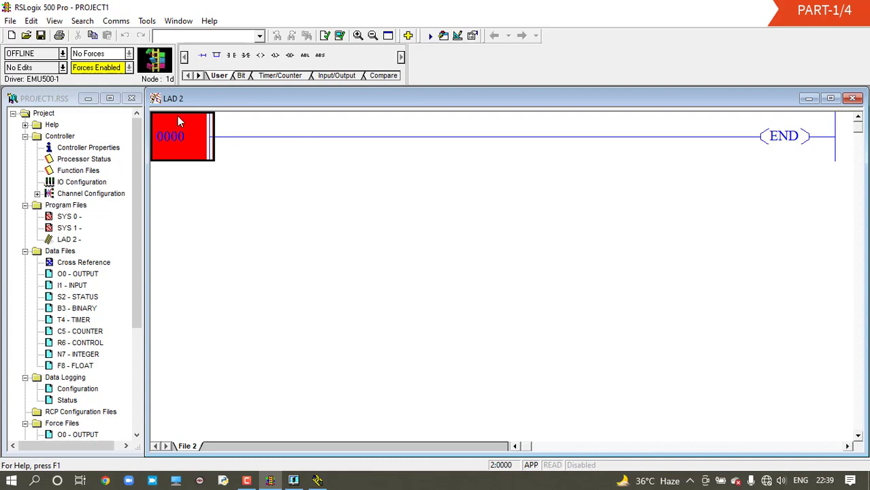
left_click(115, 20)
left_click(138, 64)
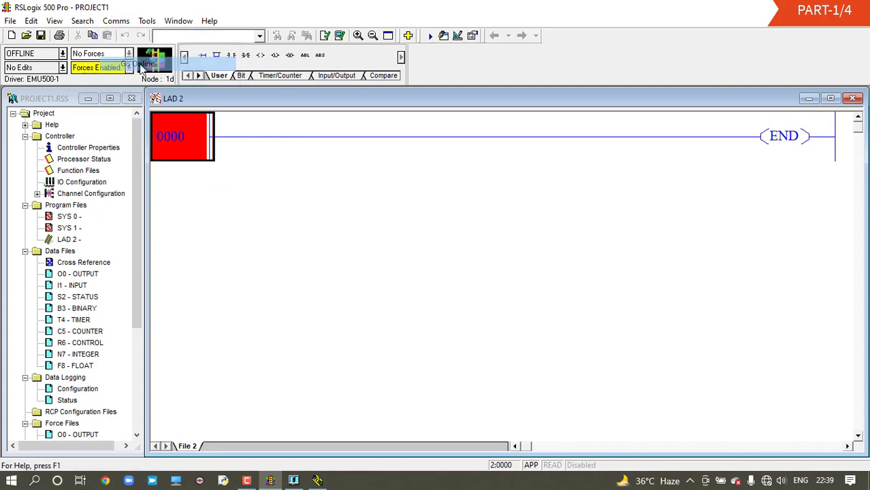
left_click(34, 53)
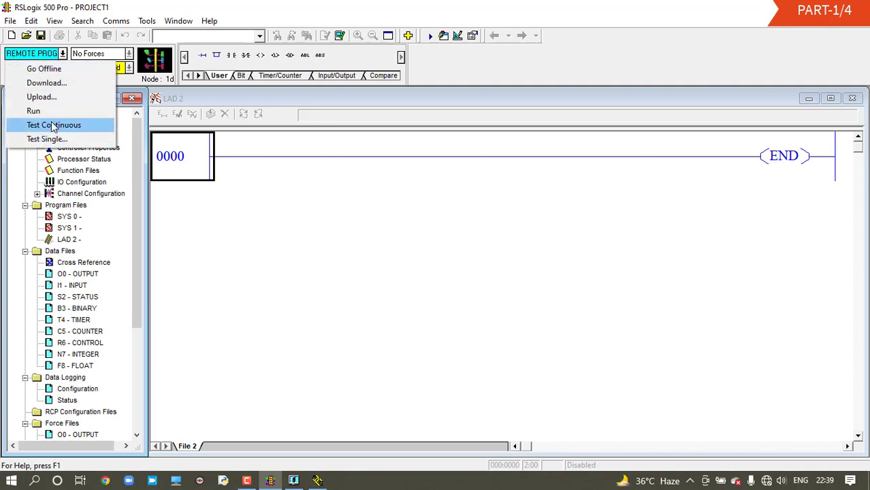
left_click(34, 110)
left_click(473, 269)
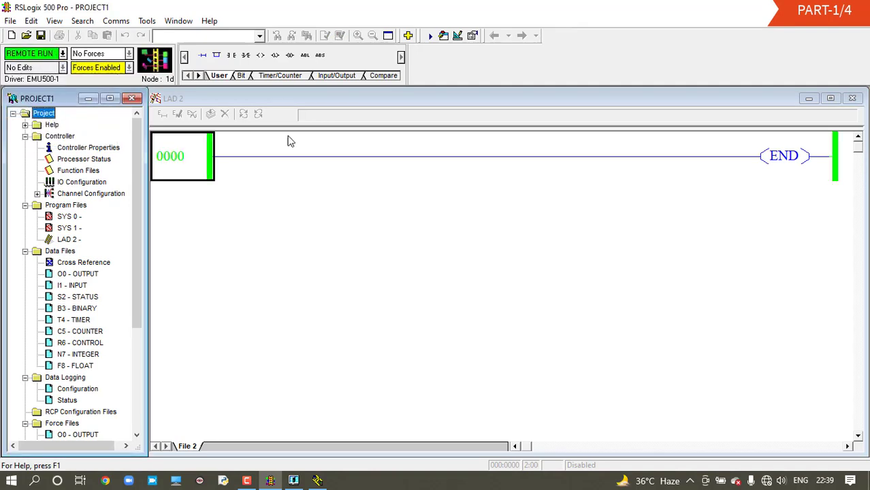
left_click(186, 171)
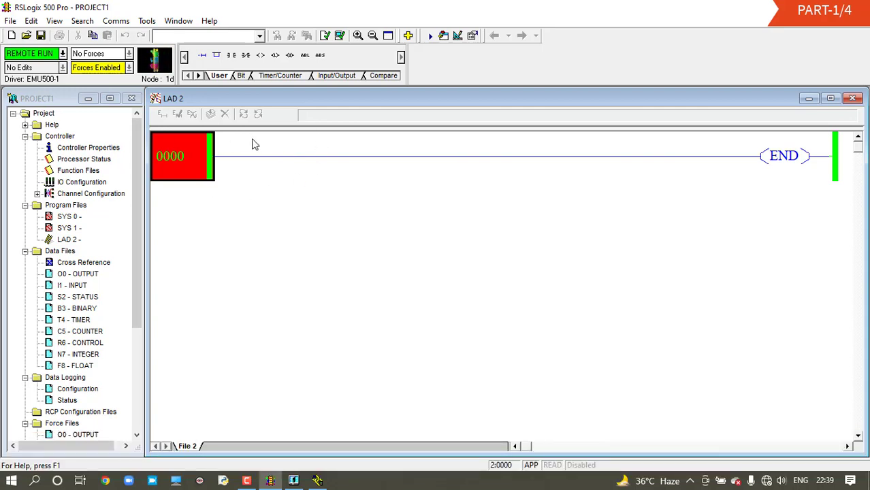
- Take PROJECT1 offline and minimize the RSLogix 500 window to reach the desktop
left_click(62, 53)
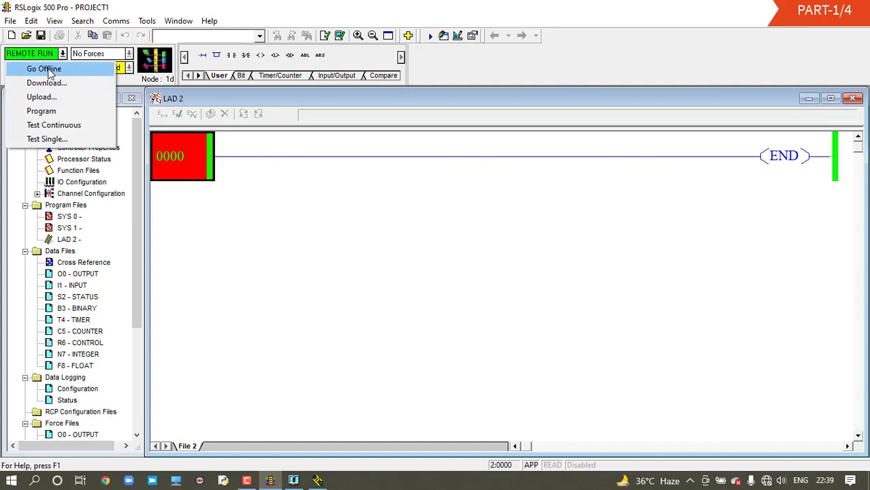
left_click(46, 69)
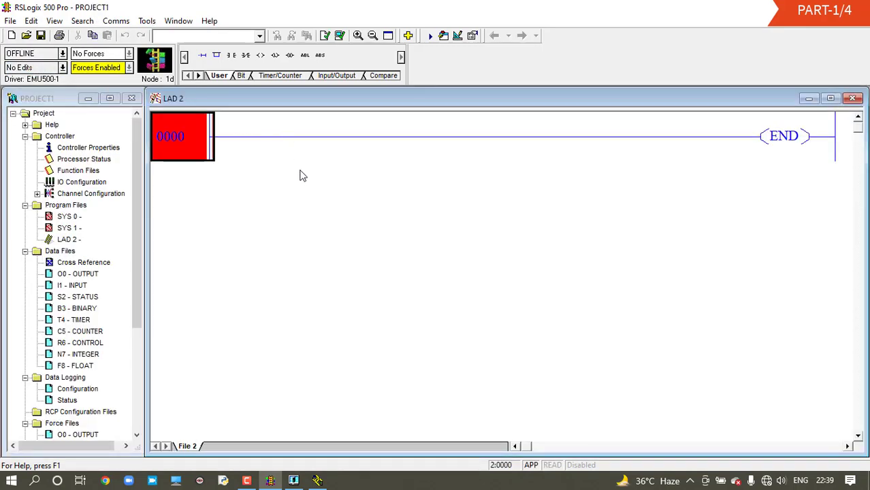
left_click(811, 8)
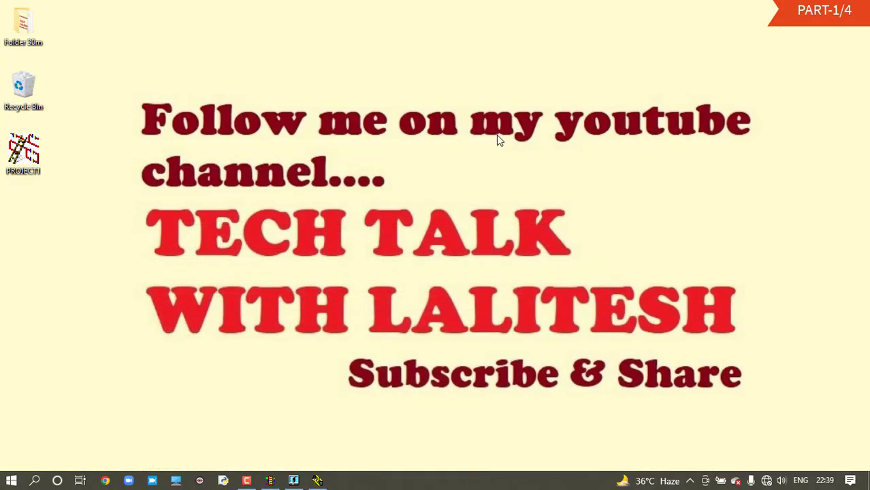
- Create a text document on the desktop with its default name and open it maximized in Notepad
right_click(198, 144)
mouse_move(249, 243)
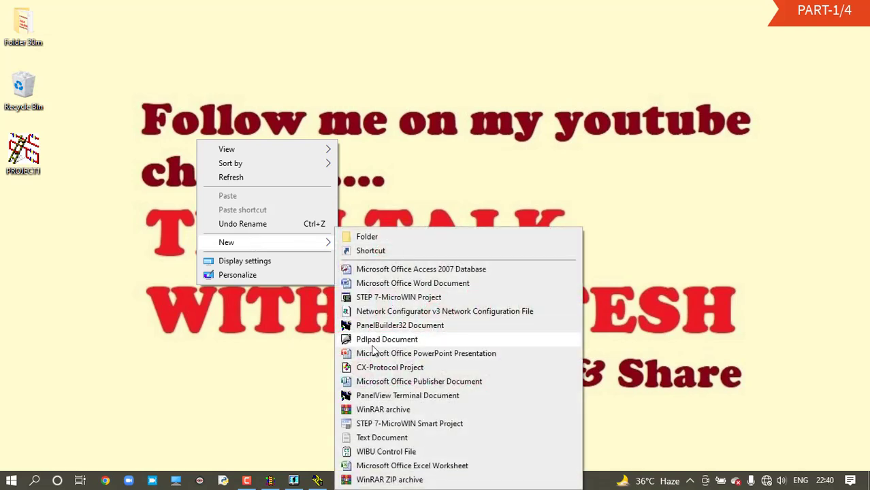
left_click(381, 440)
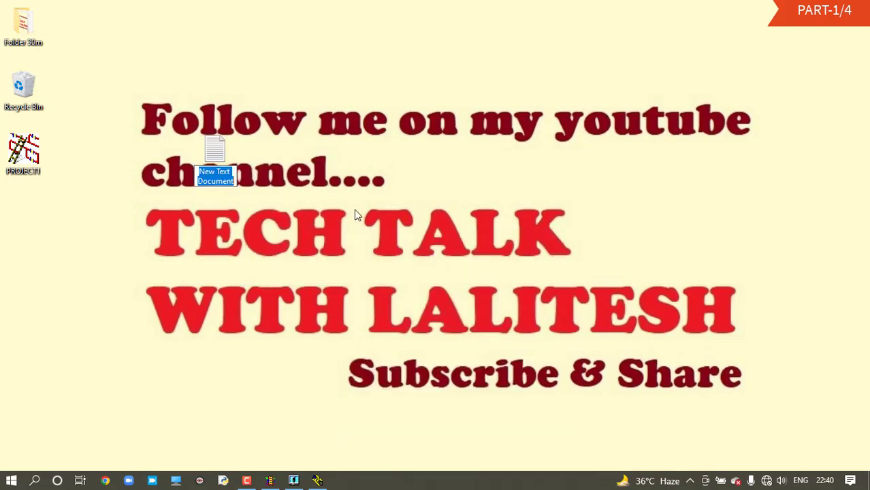
left_click(209, 151)
double_click(207, 146)
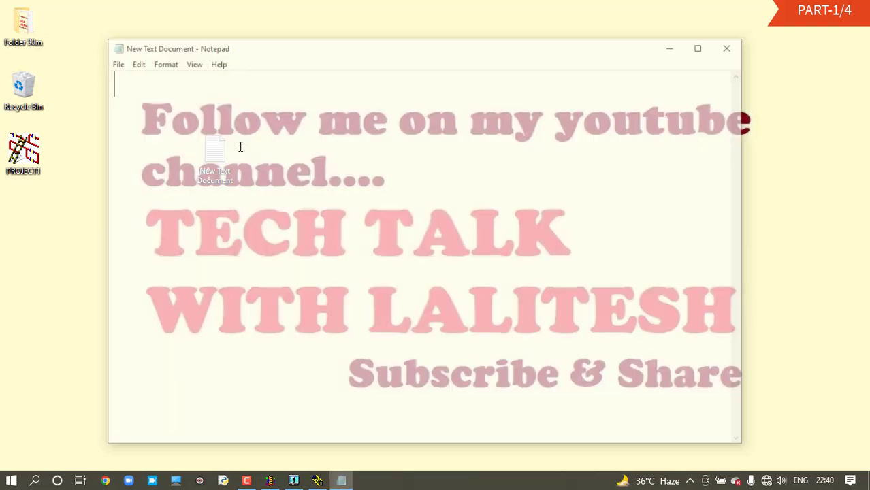
left_click(703, 45)
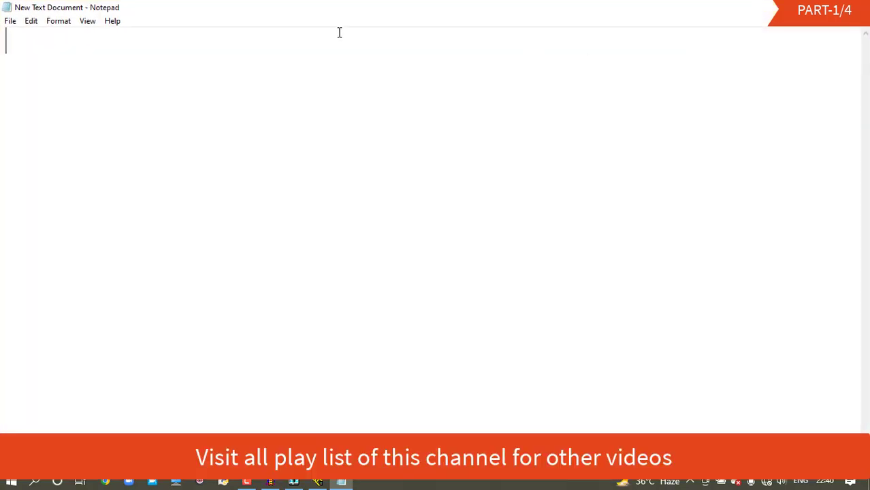
type("PLC")
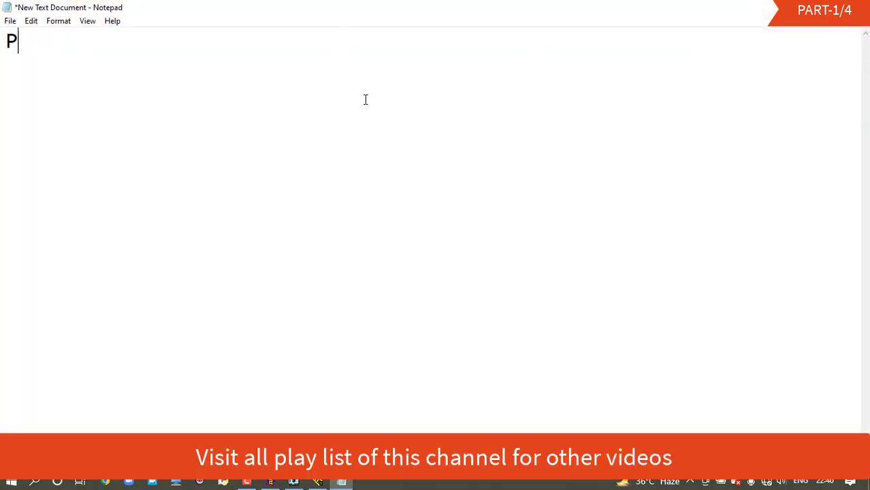
key("BackSpace")
key("BackSpace")
key("BackSpace")
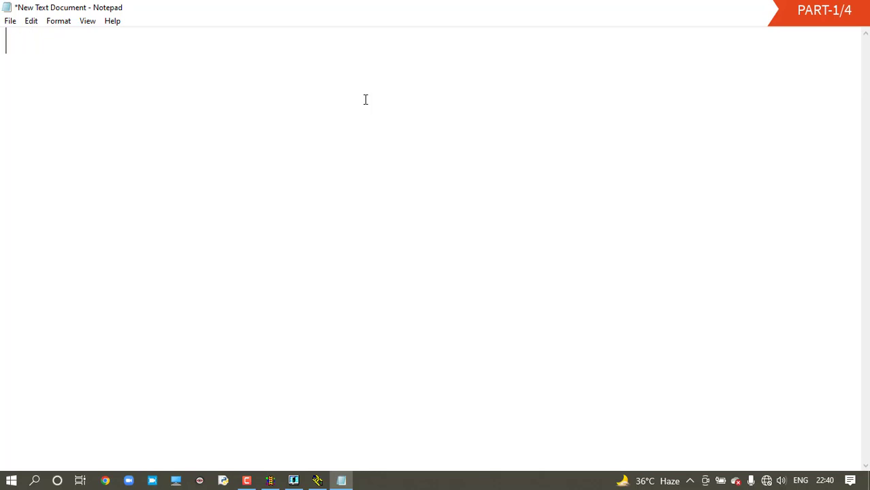
- Write the heading line "SCADA ================PLC================COMMUNICATION" at the start of the document
type("SCADA")
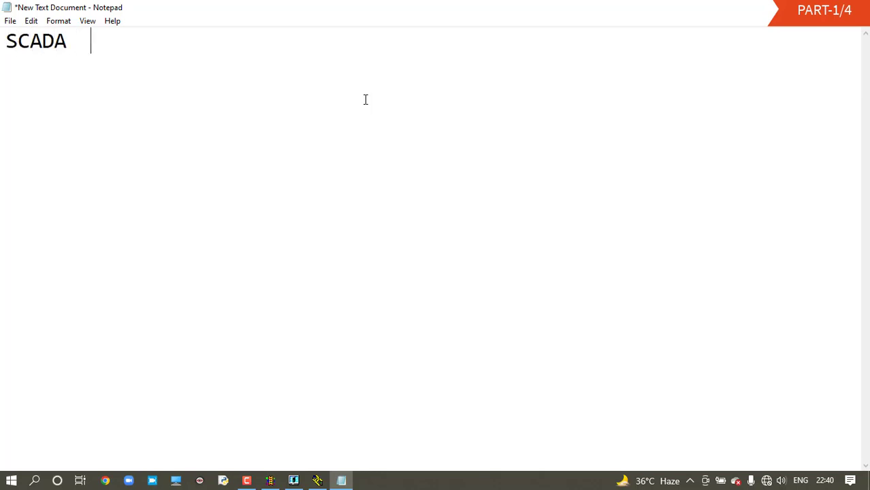
key("BackSpace")
type("================")
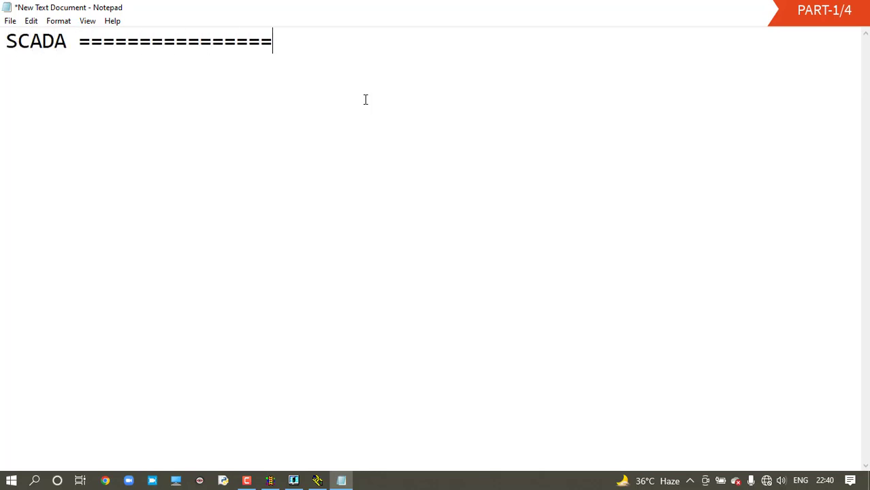
type("PLC================")
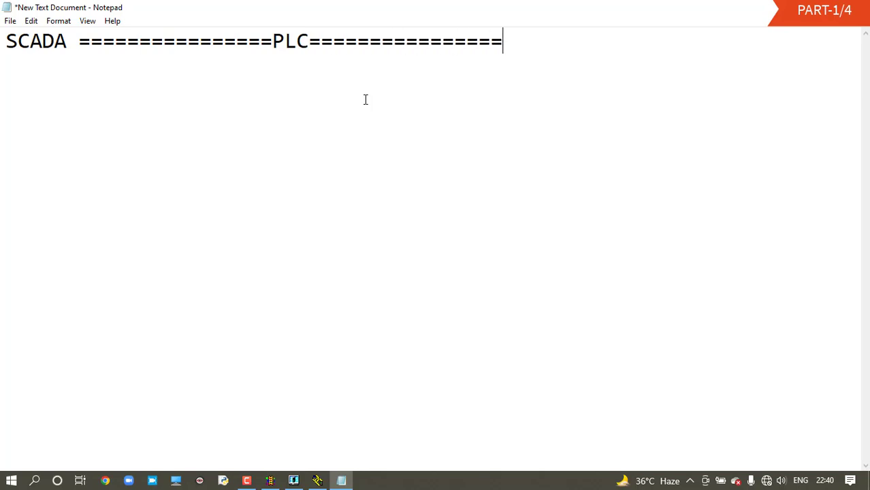
type("COMMUNICATION ")
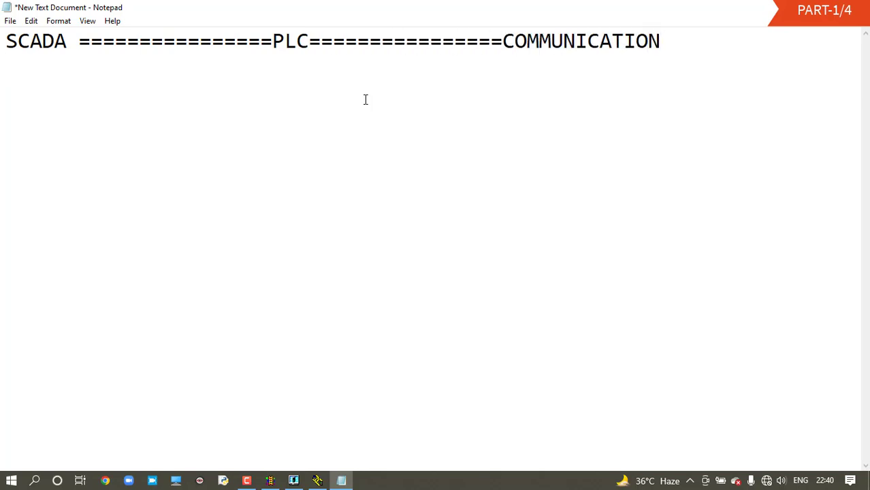
- Add the second line "INTOUCH 10.1 =========ALLEN BRADLEY====(MICROLOGIX 1100)" below the heading
type("INTOU")
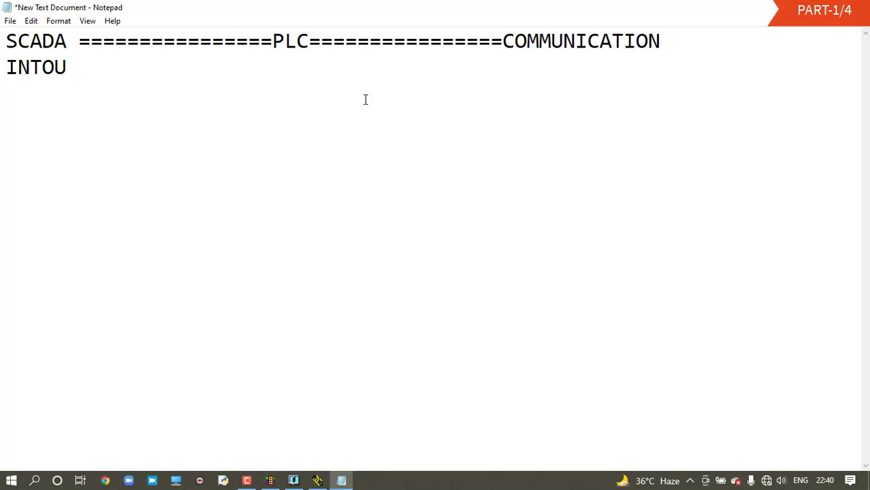
type("CH 10.1")
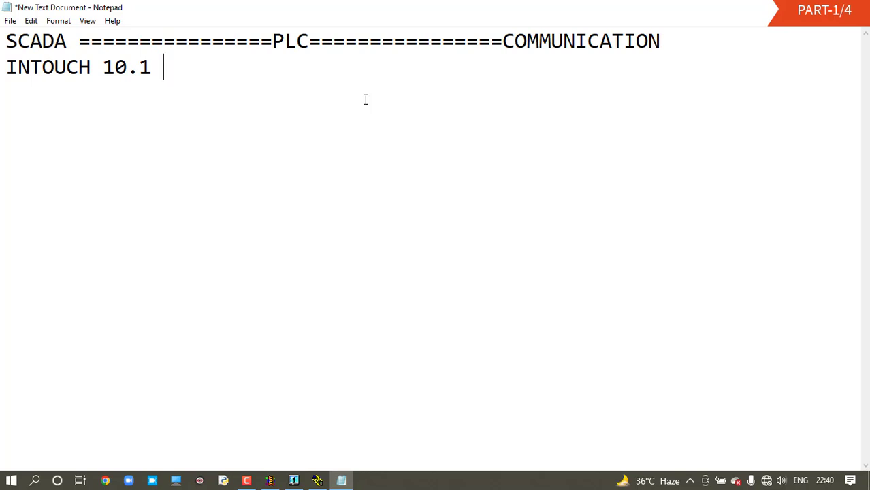
type("=========")
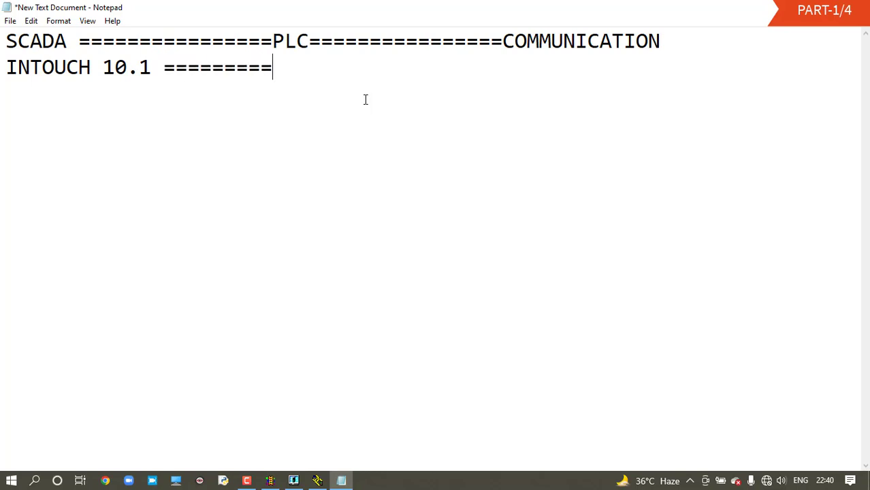
type("ALLEN BRADLEY")
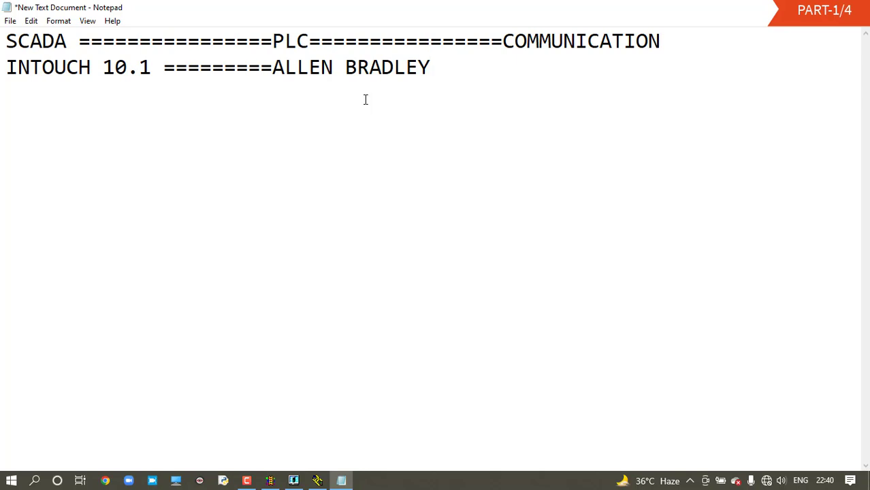
type("====(MICRO")
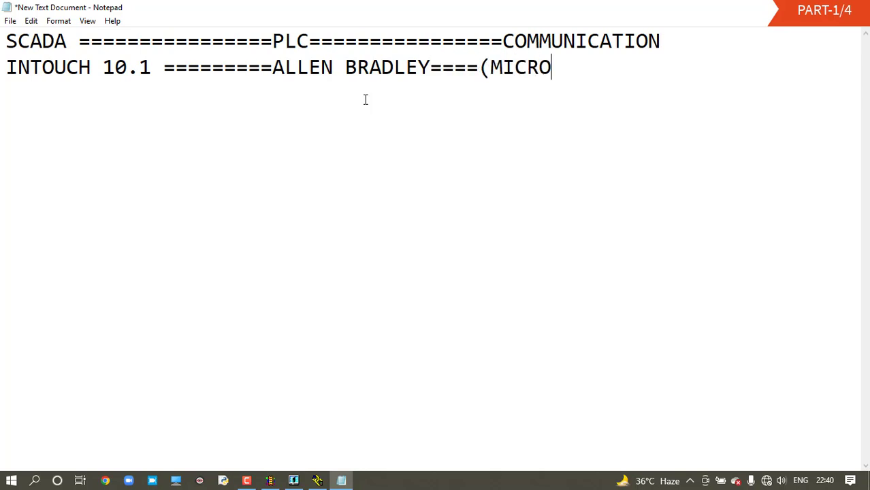
type("LOGIX 11")
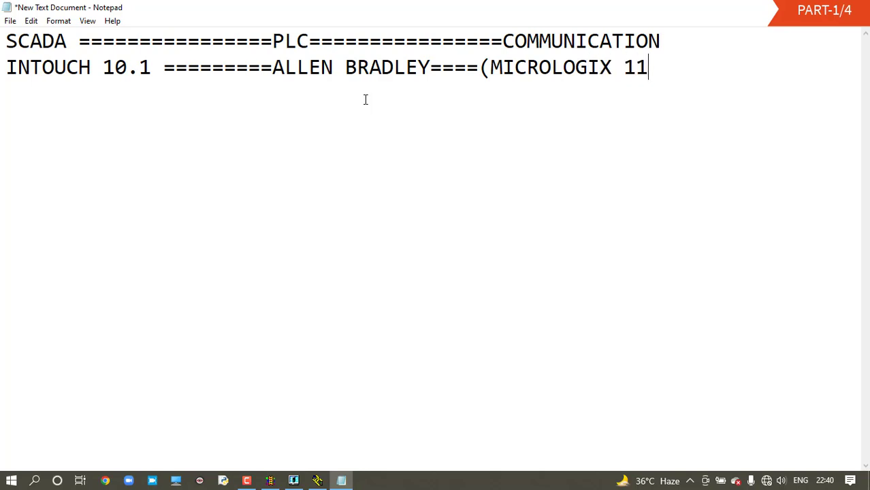
type("00)")
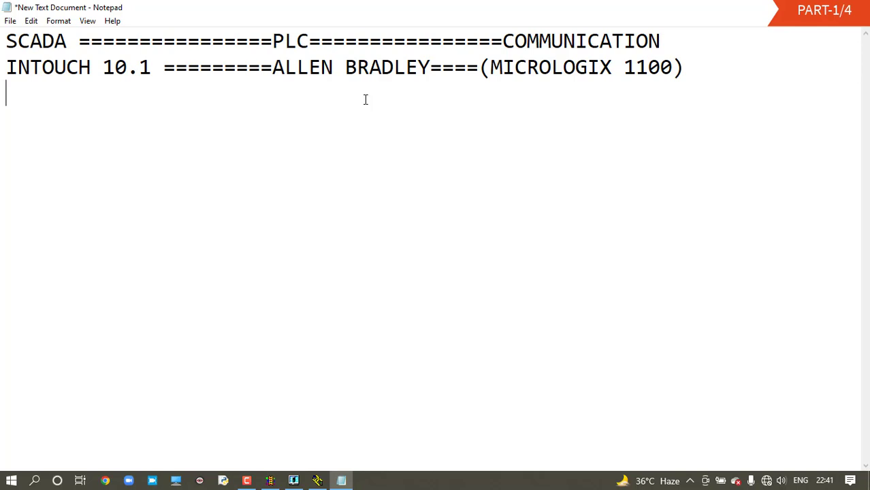
- Write the third line "SCADA========PLC OUTPUT===CONTROL & MONITORING====" below the two existing lines
type("SCADA")
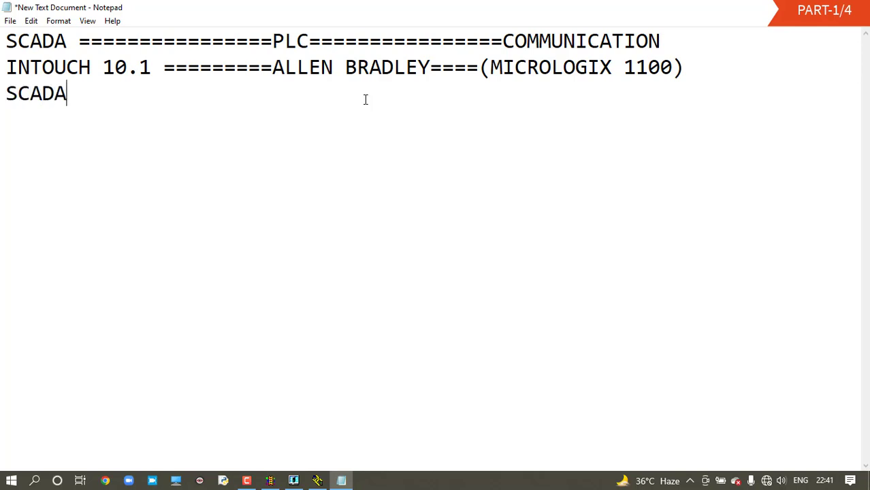
type("========")
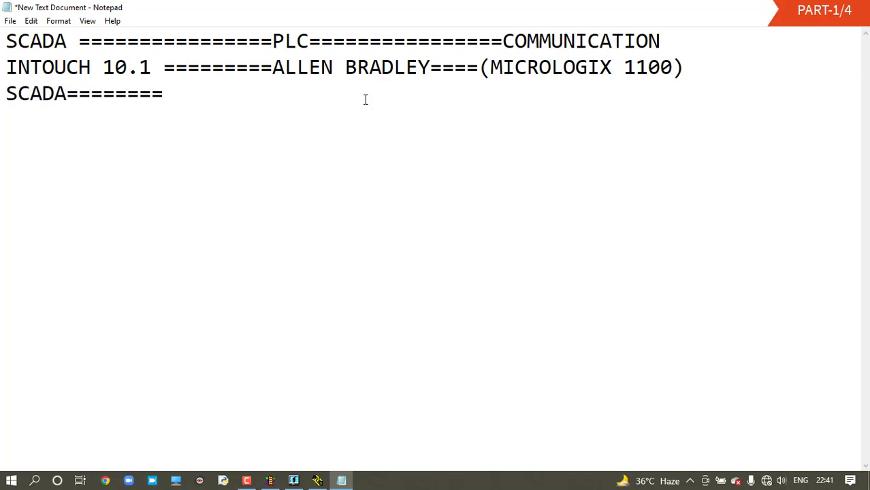
type("OUTPUT")
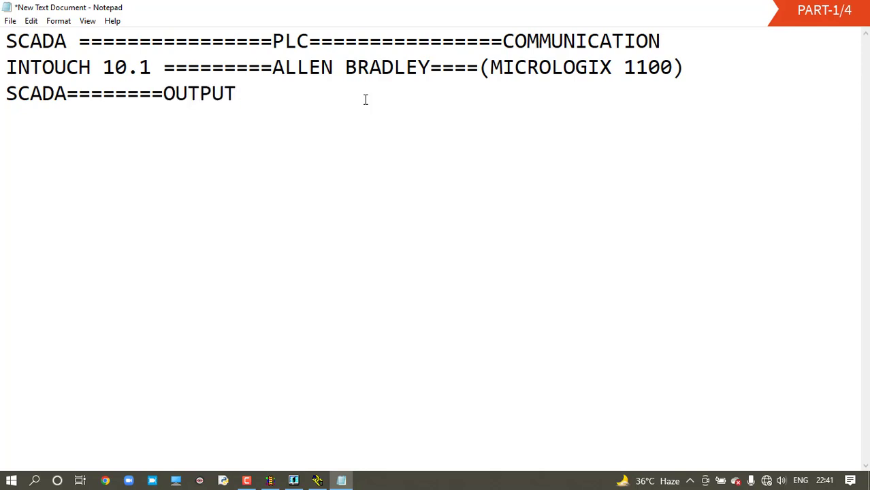
type("===")
left_click(163, 88)
type("PLC")
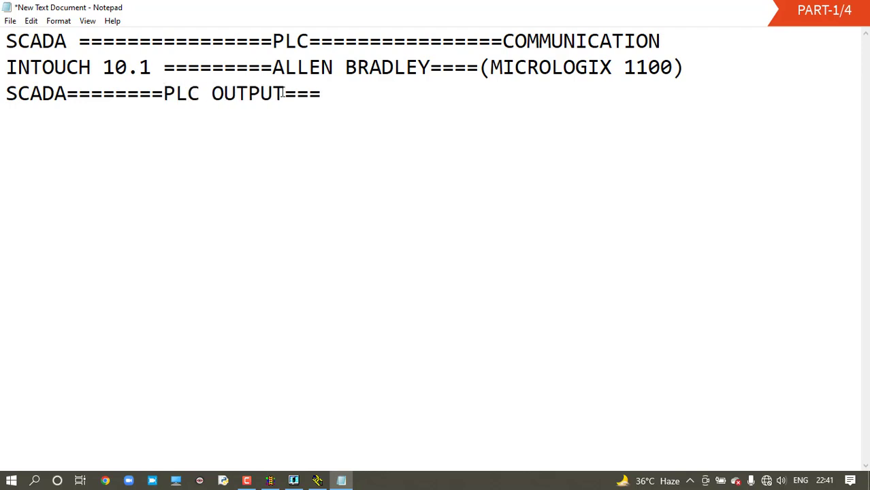
left_click(283, 93)
left_click(359, 103)
type("CON")
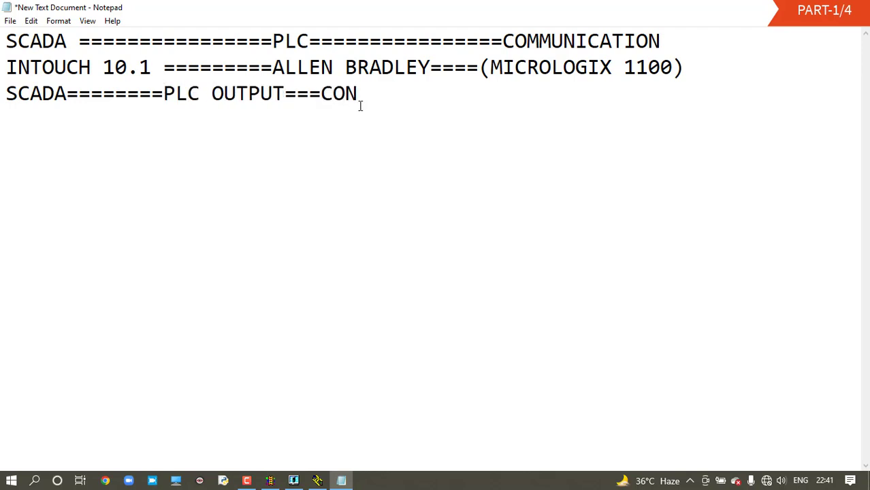
type("TROL & ")
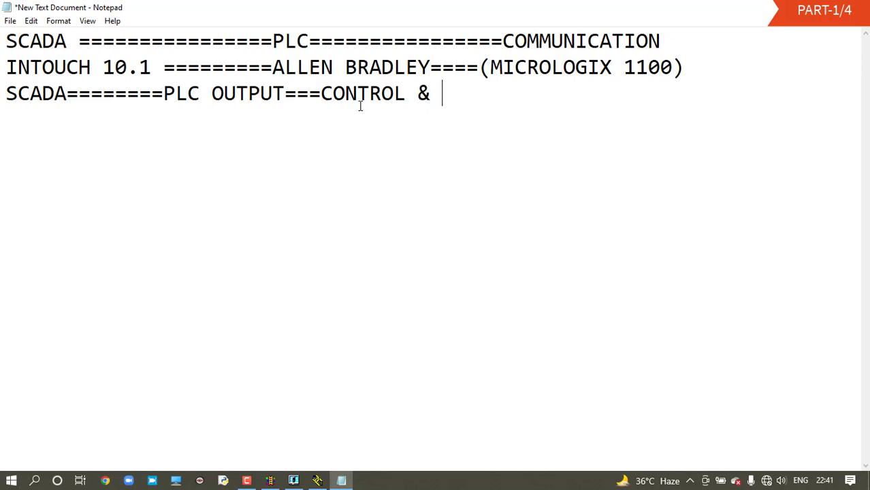
type("MONITORING")
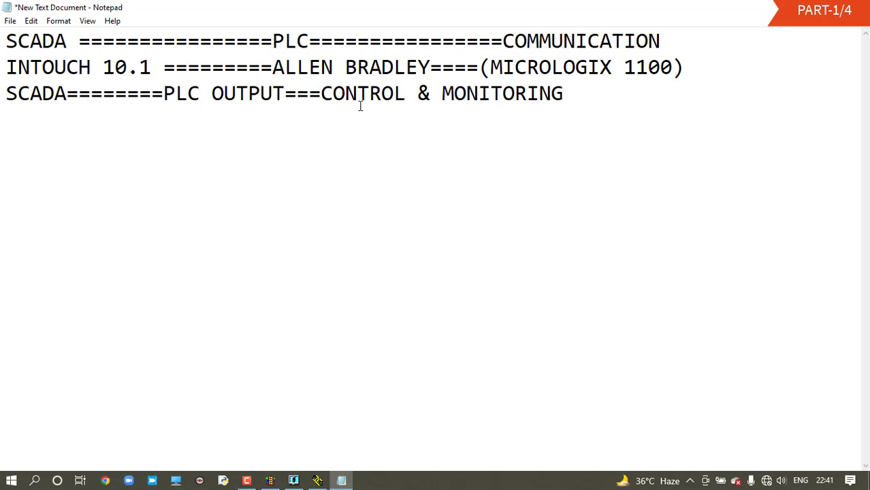
type("====")
- Below a blank line, add "STEP-1====PLC PROGRAM" and "STEP-2====SCADA DEVELOPMENT" on separate lines
type("STEP")
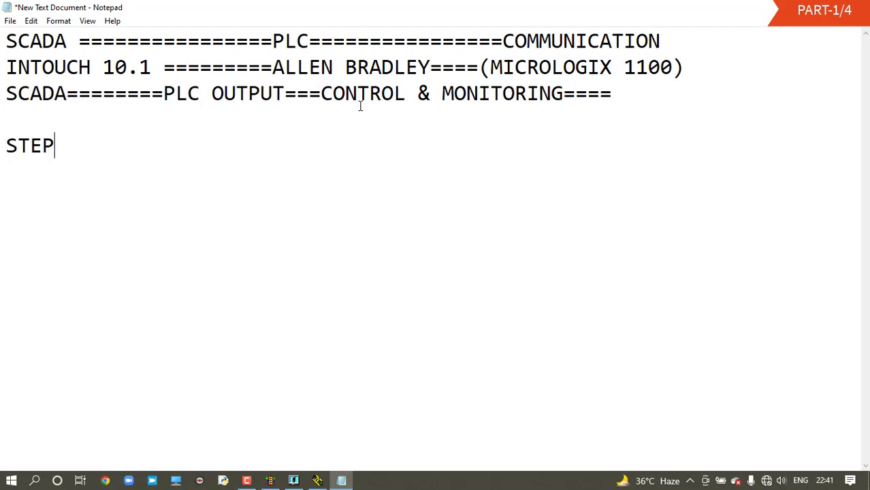
type("-1====PL")
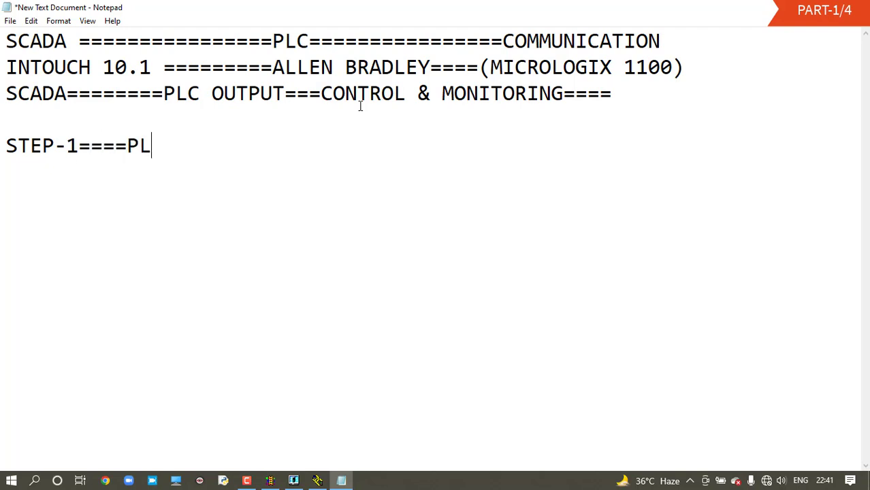
type("C PROGRAM")
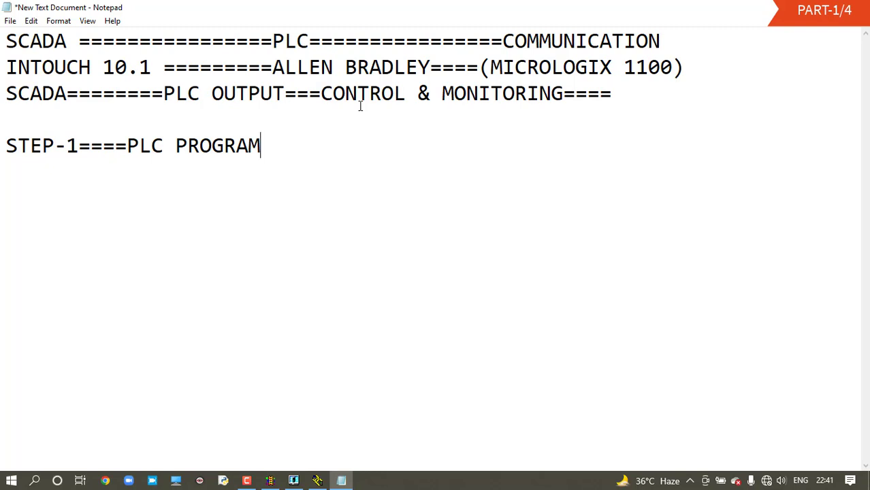
type("STEP")
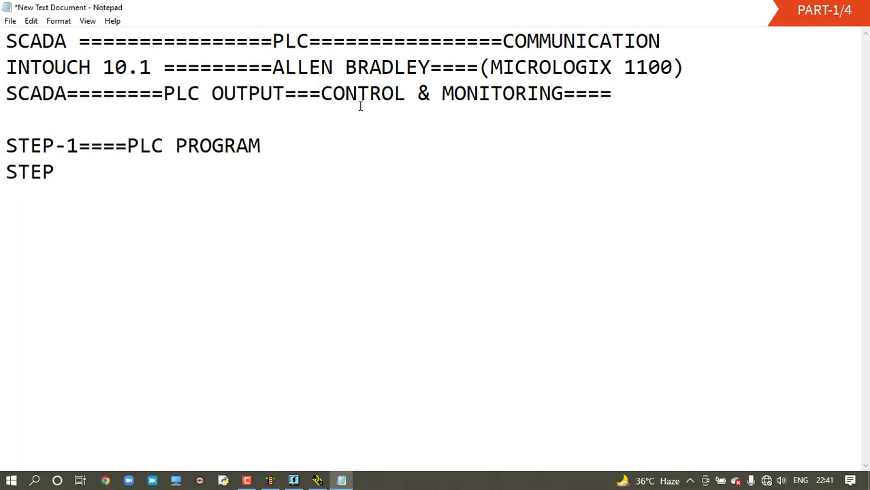
type("-2====SCA")
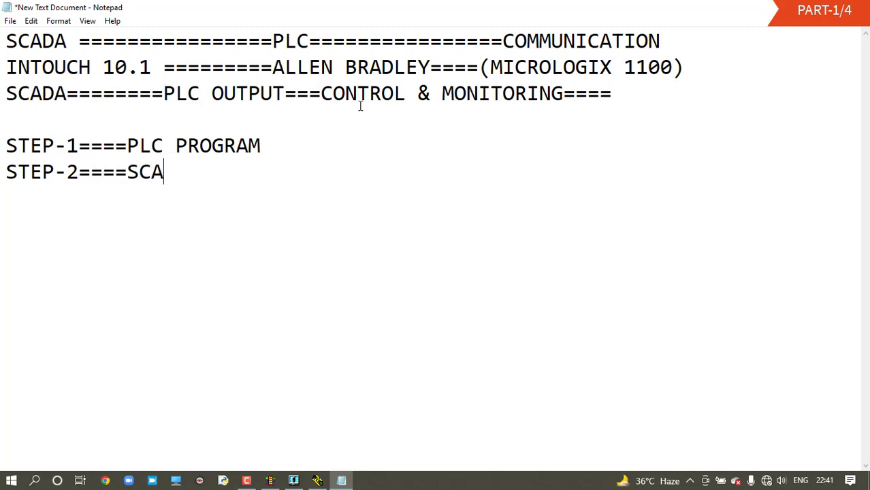
type("DA DEVELOPMN")
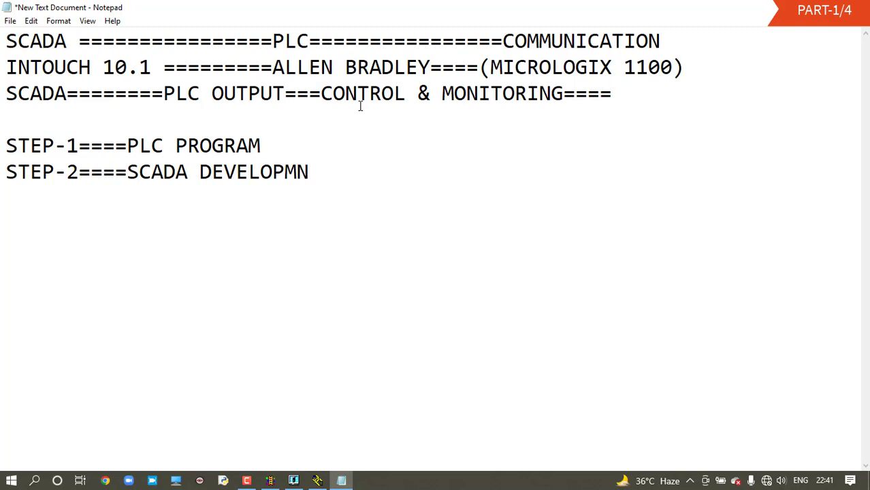
key("BackSpace")
key("BackSpace")
type("MENT")
key("Return")
- Add the line "STEP-3====SCADA & PLC INTERFACING STEPS FOLLOW" and save the document
type("STEP")
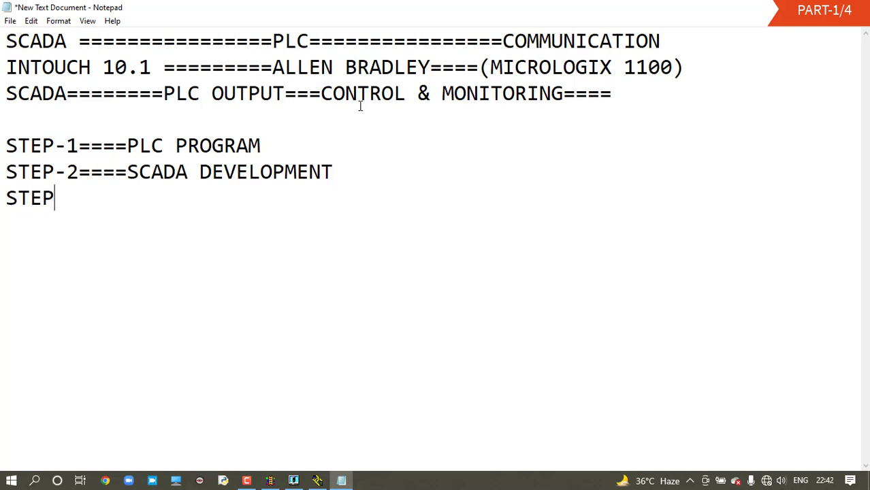
type("-3==")
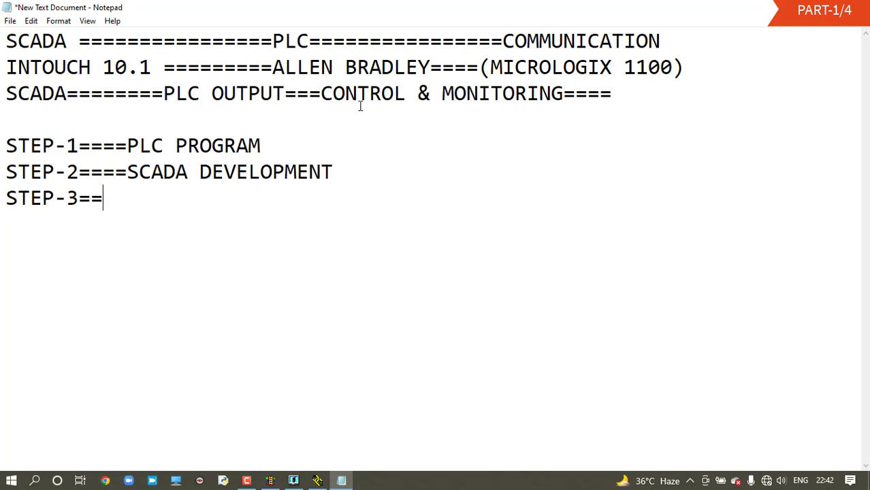
type("==SCADA ")
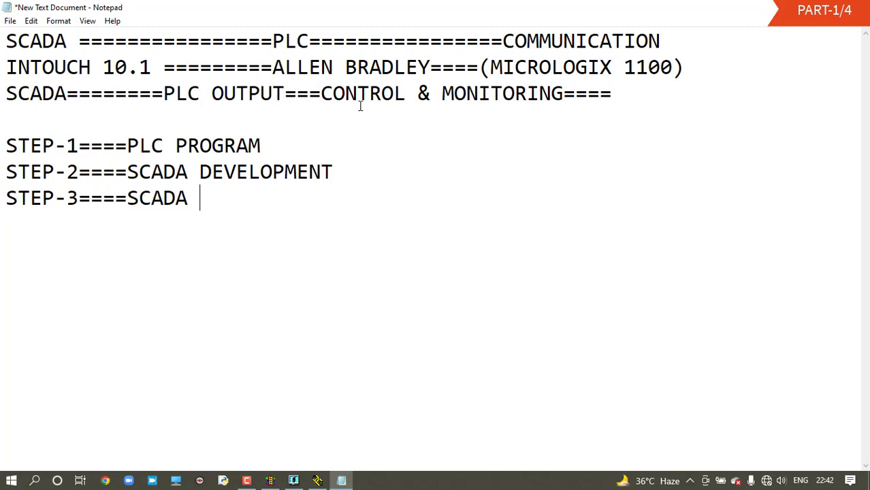
type("& PLC ")
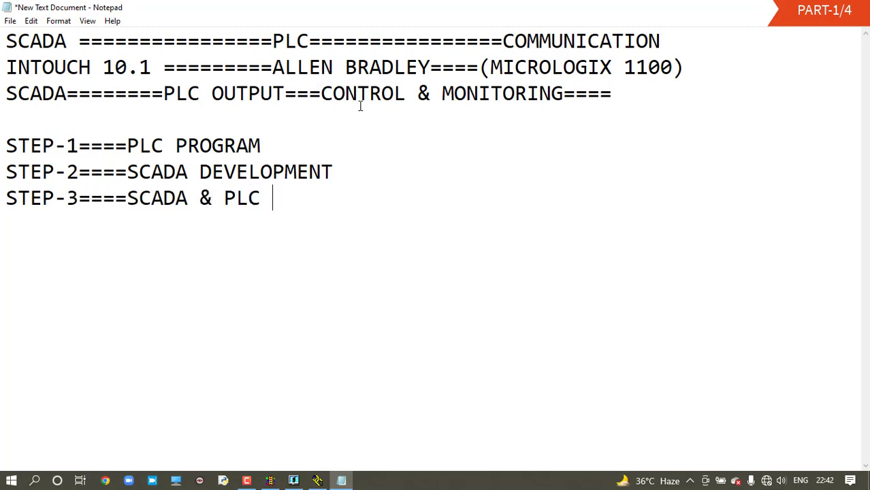
type("INTERF")
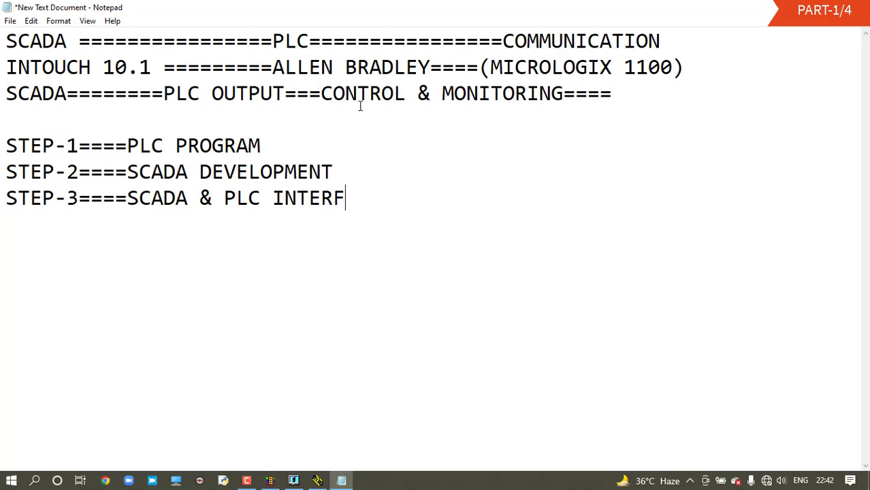
type("ACING")
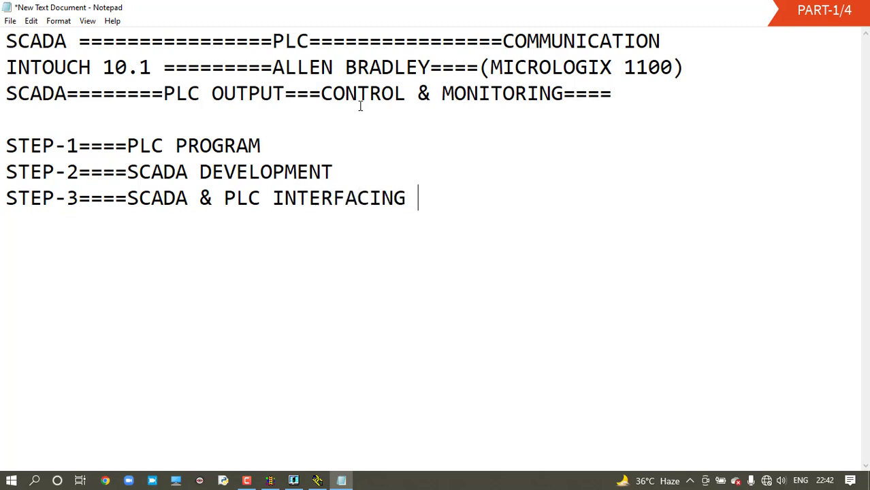
type("STEPS FOL")
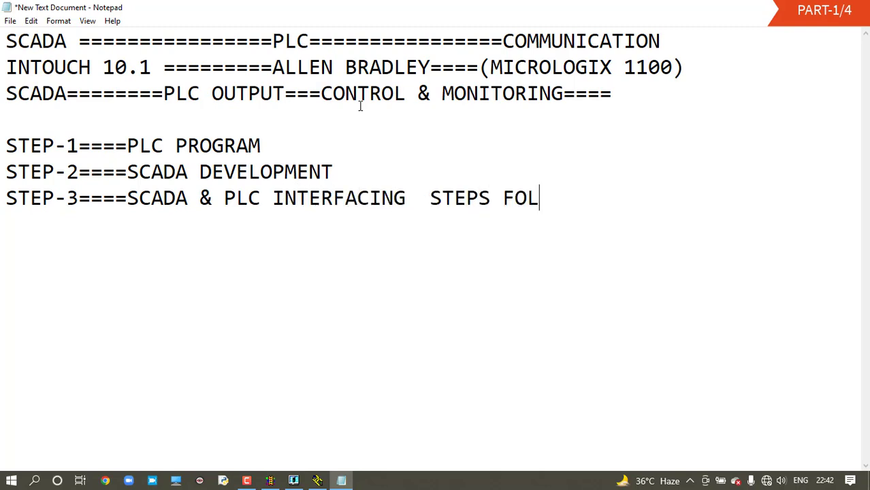
type("LOW")
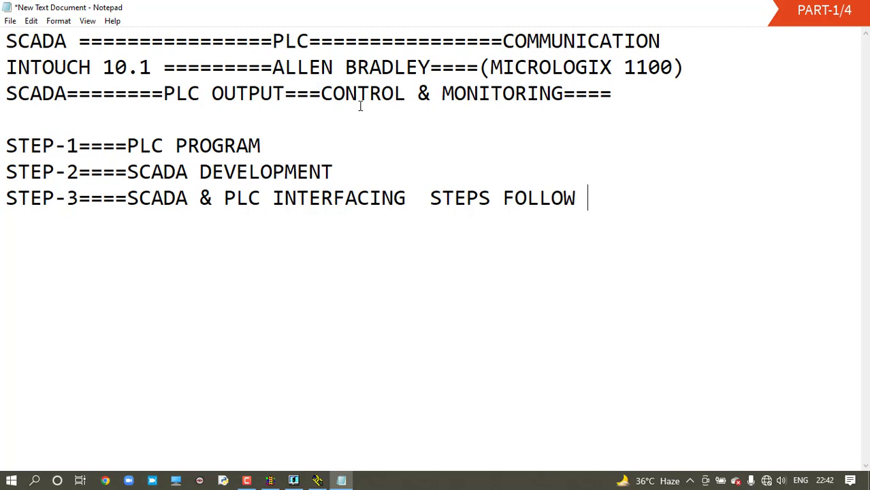
key("ctrl+s")
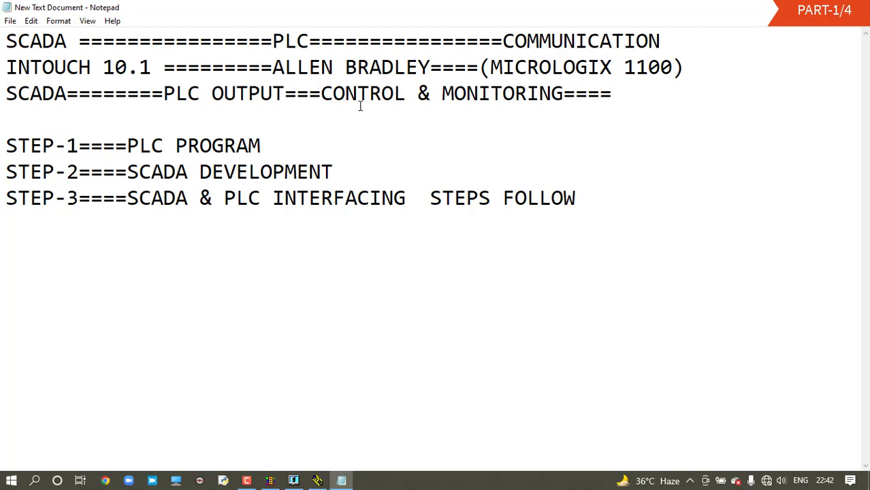
left_click_drag(298, 144, 2, 141)
left_click(278, 150)
left_click_drag(264, 143, 2, 121)
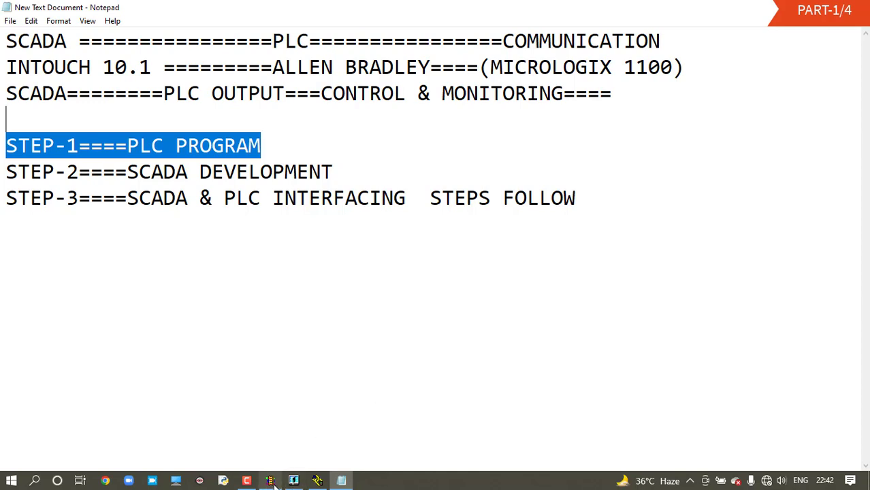
left_click(271, 148)
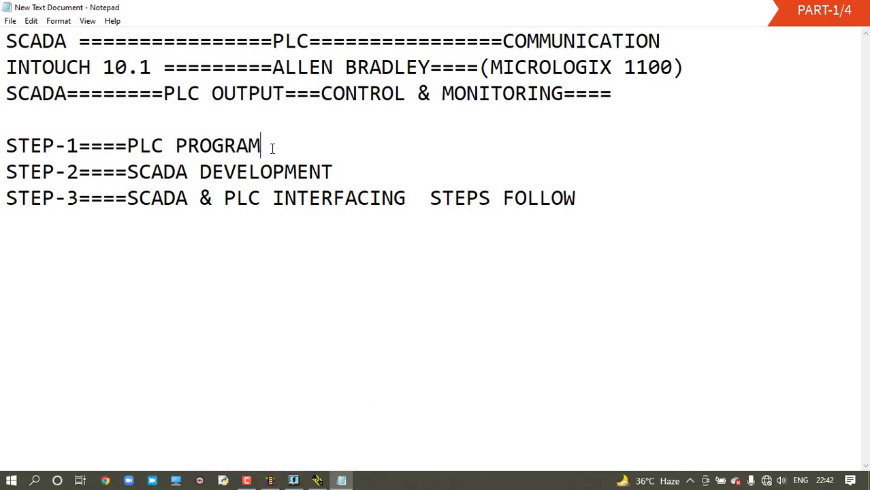
- Switch to RSLogix 500 and insert a normally open contact and an output coil on rung 0000 of LAD 2
left_click(270, 480)
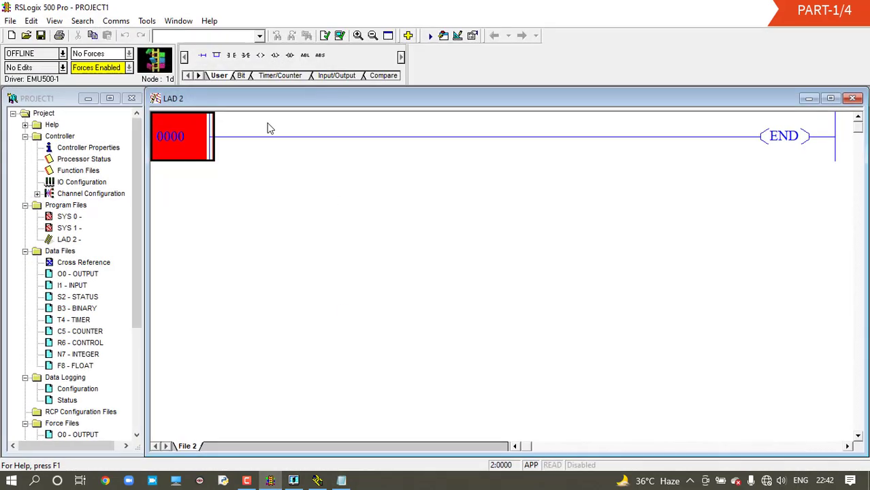
left_click(231, 55)
left_click(260, 55)
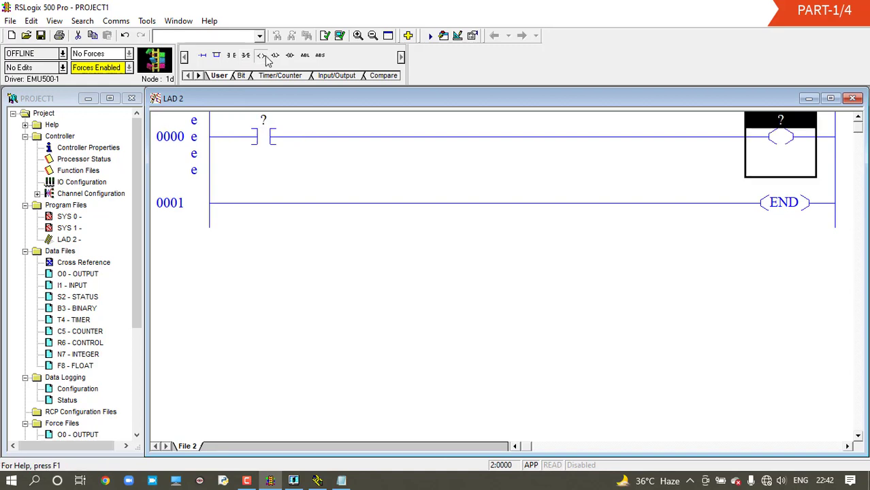
left_click(192, 171)
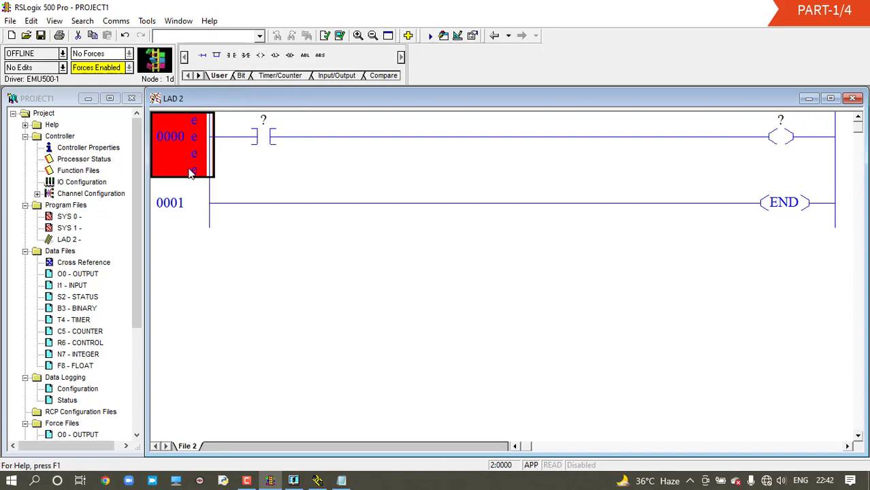
- Assign address O:0.0/0 from the O0 - OUTPUT data file to the coil on rung 0000, and close the data file
left_click(85, 275)
double_click(85, 275)
left_click_drag(374, 241, 820, 131)
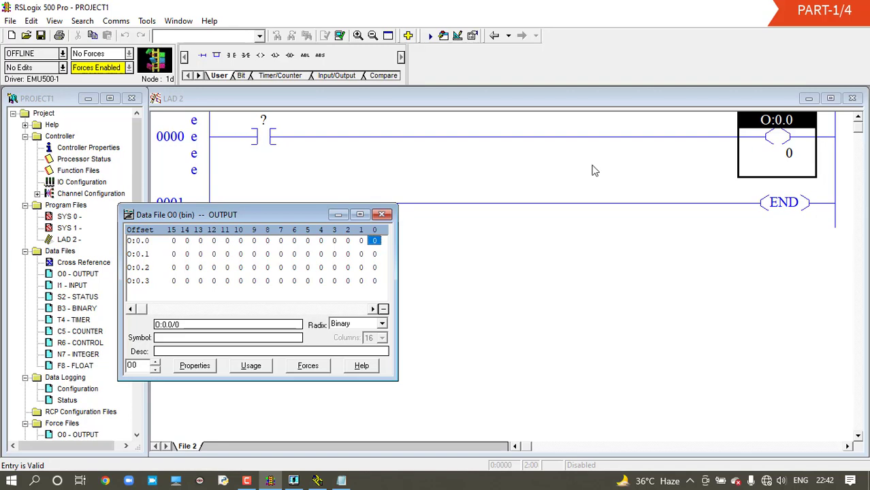
left_click(381, 214)
- Assign address I:0.0/0 from the I1 - INPUT data file to the contact on rung 0000
double_click(65, 287)
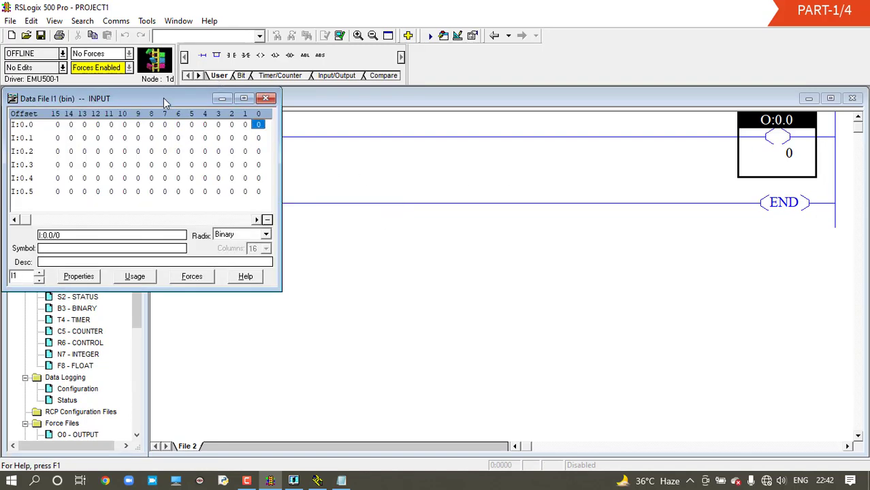
left_click_drag(163, 102, 304, 217)
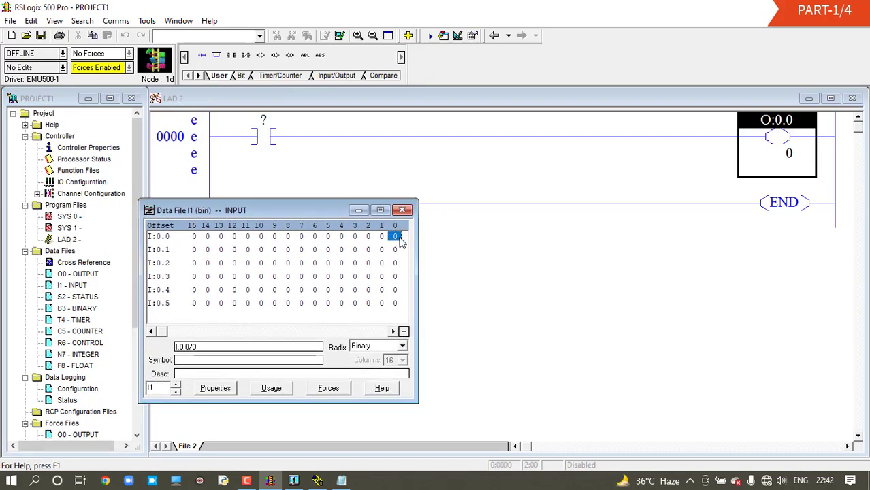
left_click_drag(394, 237, 303, 131)
left_click(181, 143)
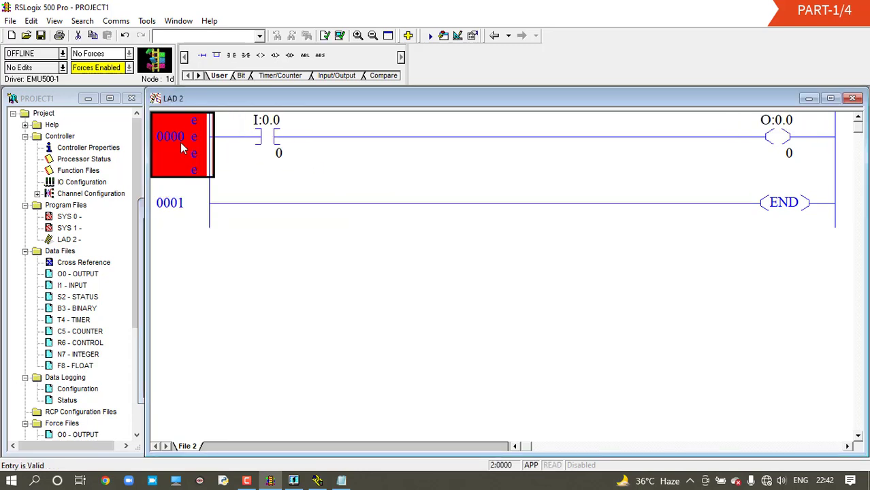
left_click(198, 203)
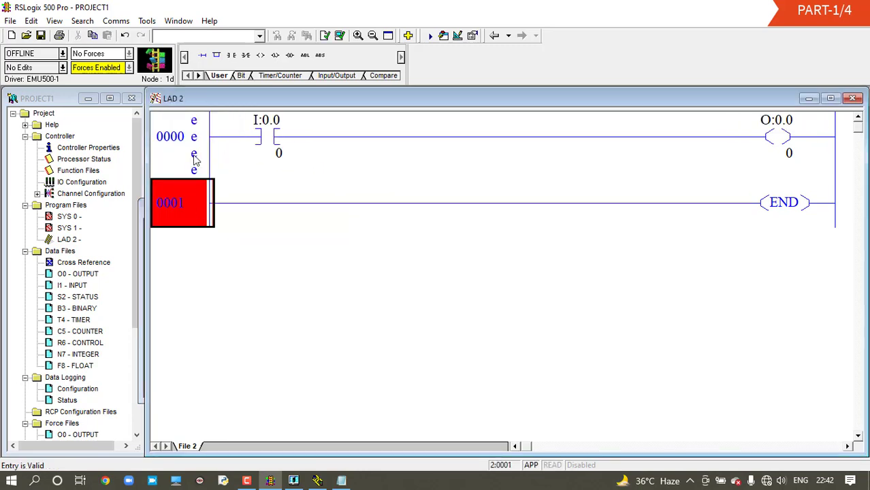
left_click(194, 156)
left_click(258, 130)
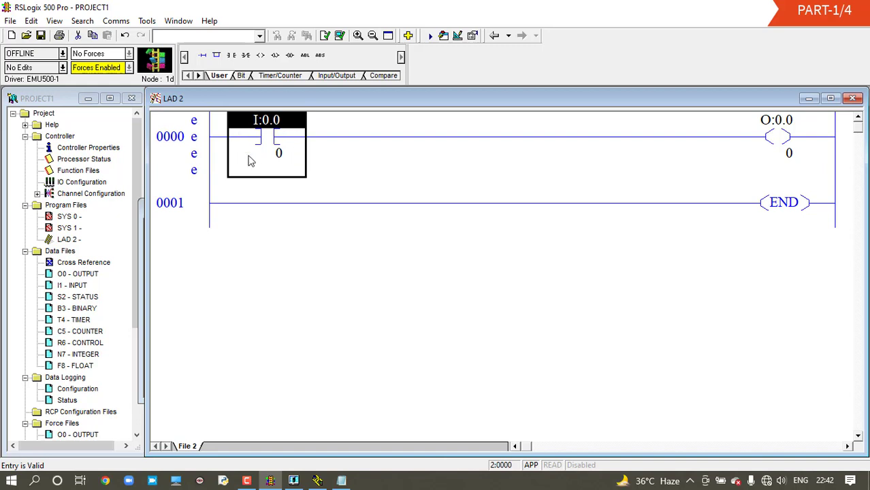
left_click(787, 142)
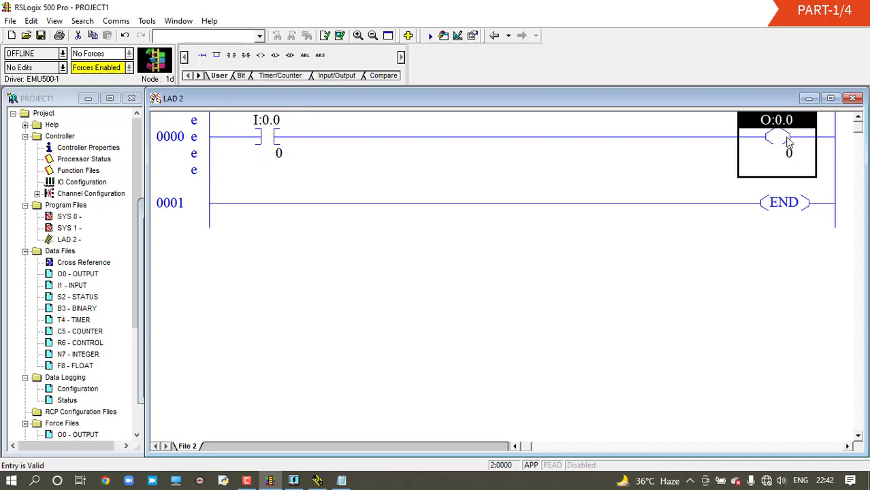
left_click(195, 134)
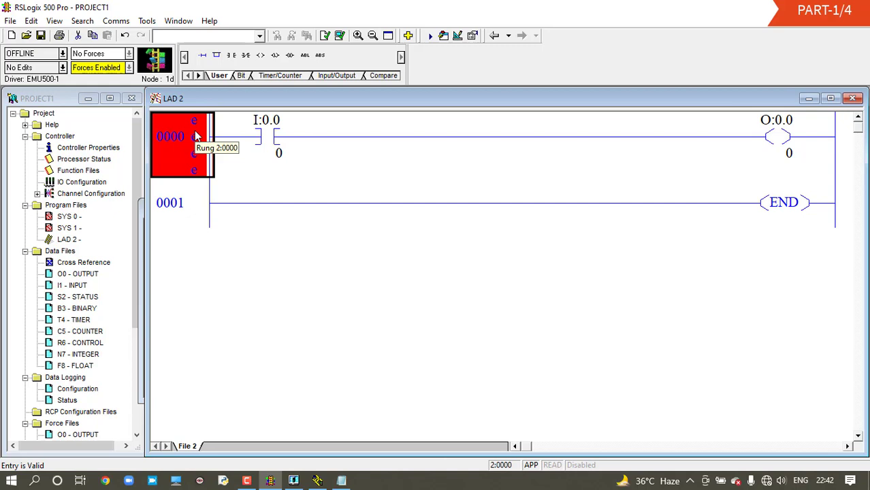
- Add the address description "PLC INPUT" to the I:0.0/0 contact on rung 0000
left_click(278, 146)
left_click(786, 144)
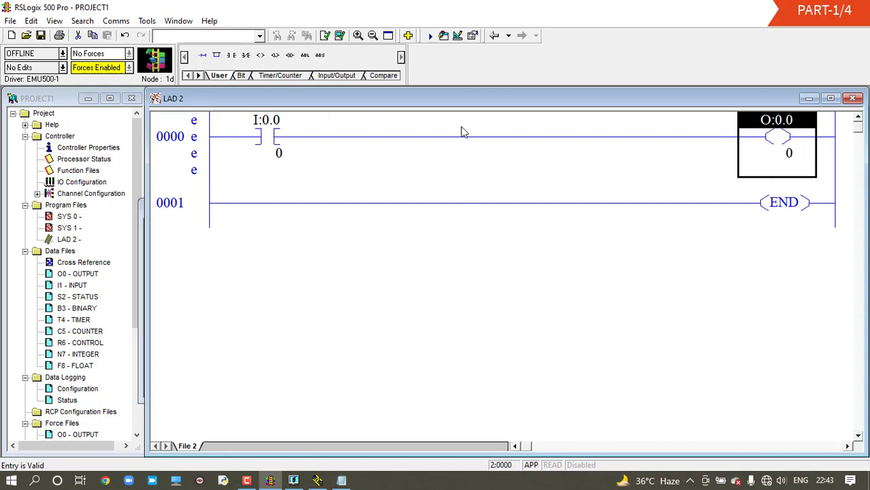
right_click(251, 144)
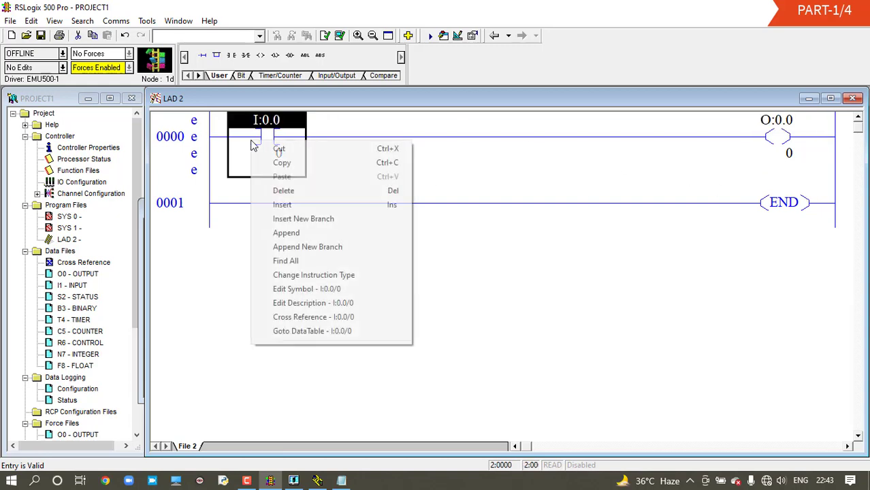
left_click(303, 308)
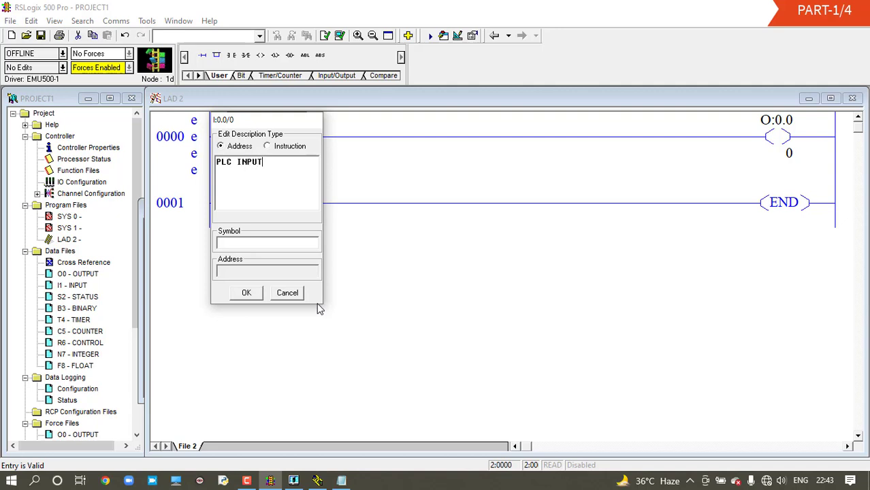
left_click(246, 294)
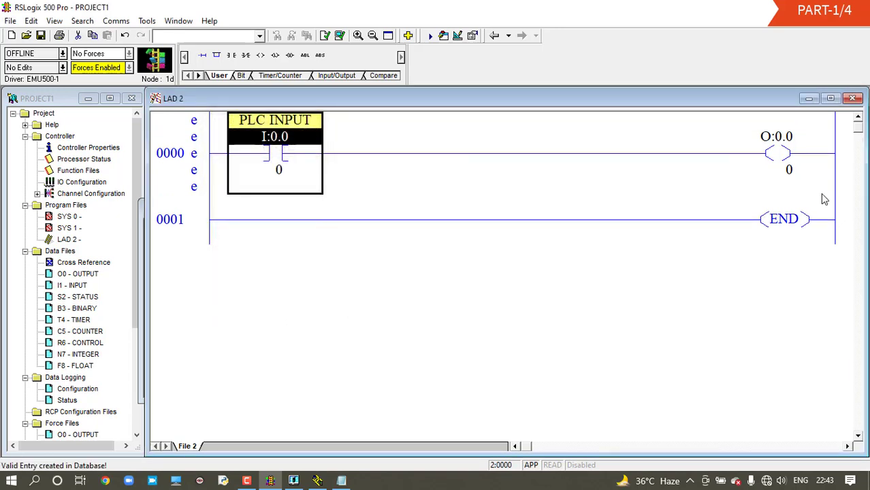
- Add the address description "MOTOR" to the O:0.0/0 coil on rung 0000
right_click(788, 168)
left_click(750, 329)
type("PLC OU")
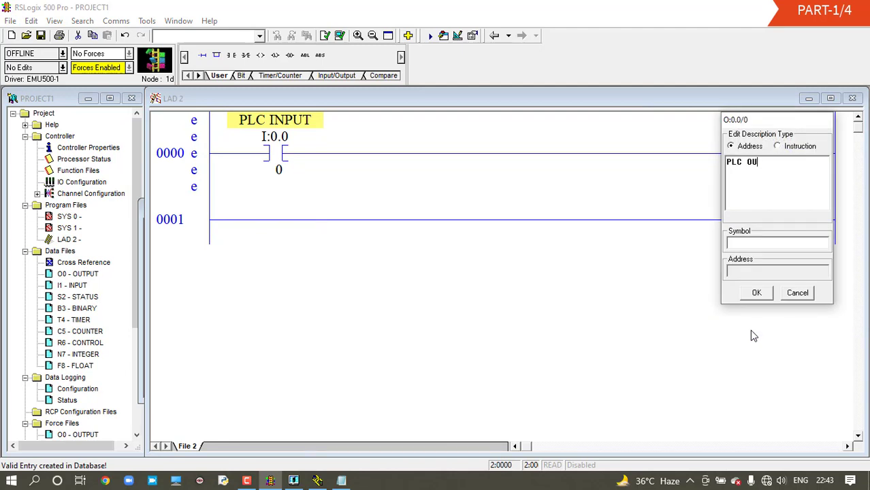
key("BackSpace")
type("MOTOR")
left_click(756, 293)
- Verify the entire project, download it to the emulated controller and go online
left_click(183, 153)
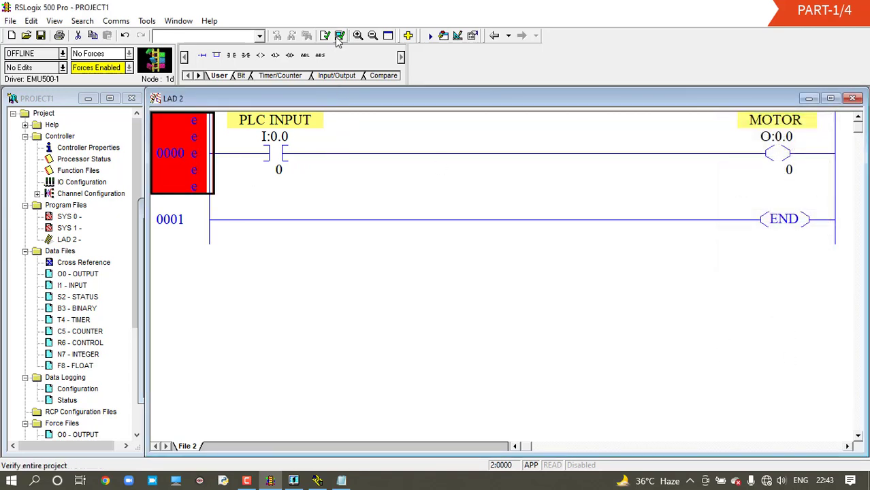
left_click(339, 36)
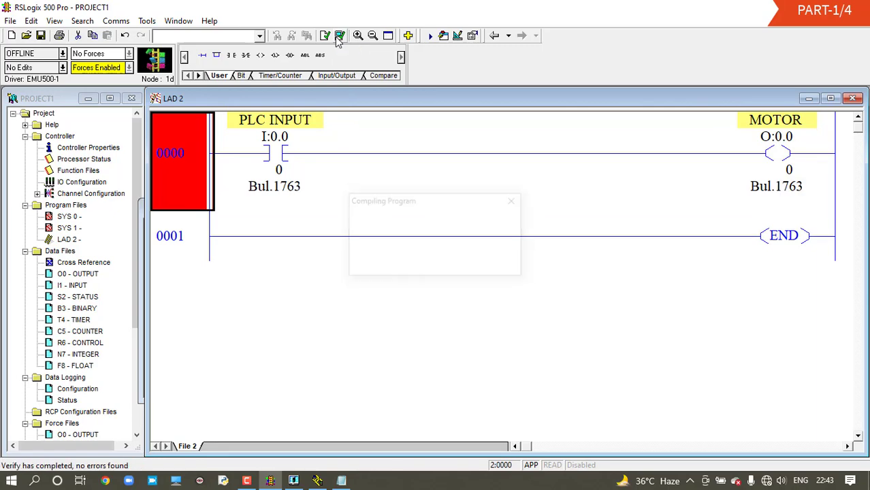
left_click(116, 21)
left_click(136, 62)
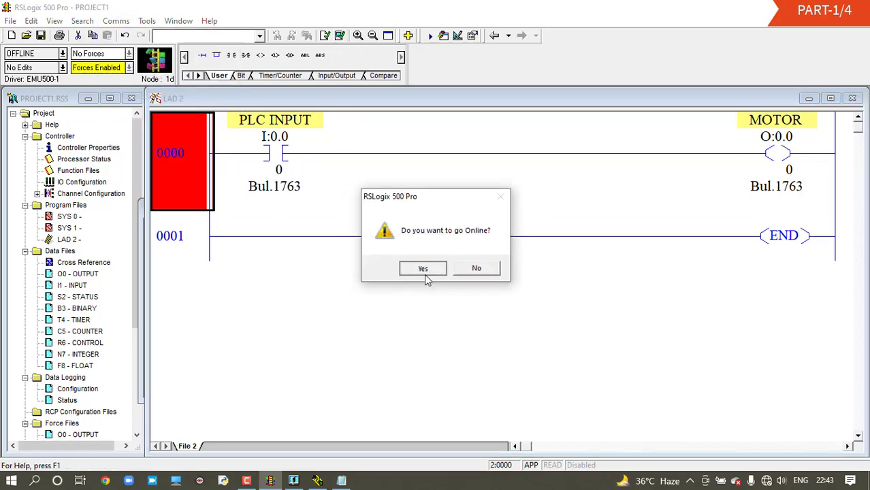
left_click(423, 268)
- Change the processor mode to RUN
left_click(62, 53)
left_click(34, 111)
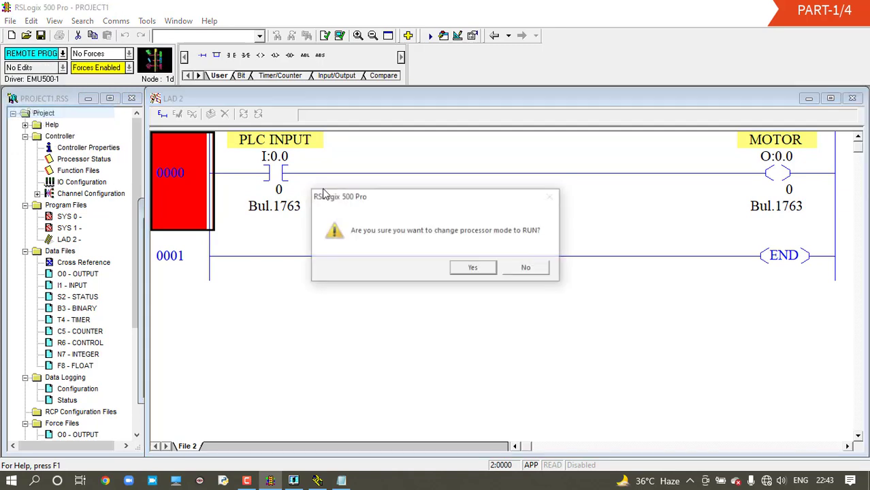
left_click(471, 267)
left_click(174, 253)
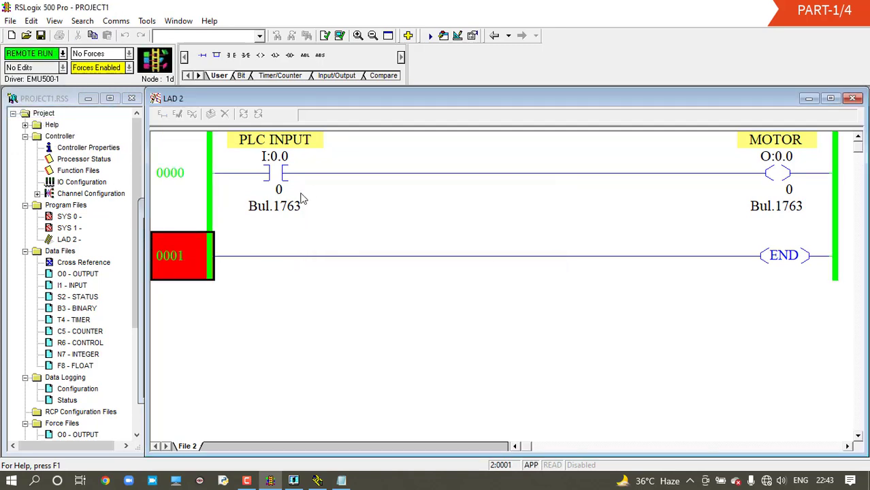
- Force the PLC INPUT contact I:0.0/0 on and check the MOTOR coil's response on rung 0000
left_click(277, 167)
left_click(792, 178)
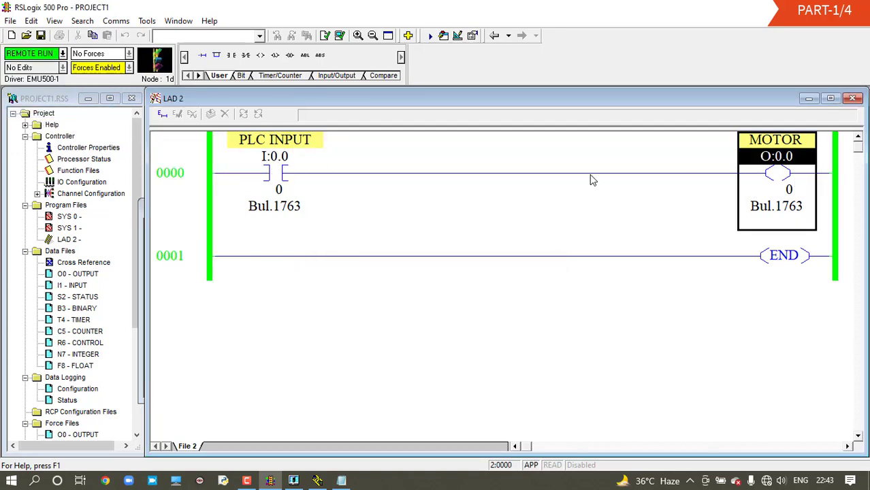
left_click(194, 194)
right_click(269, 177)
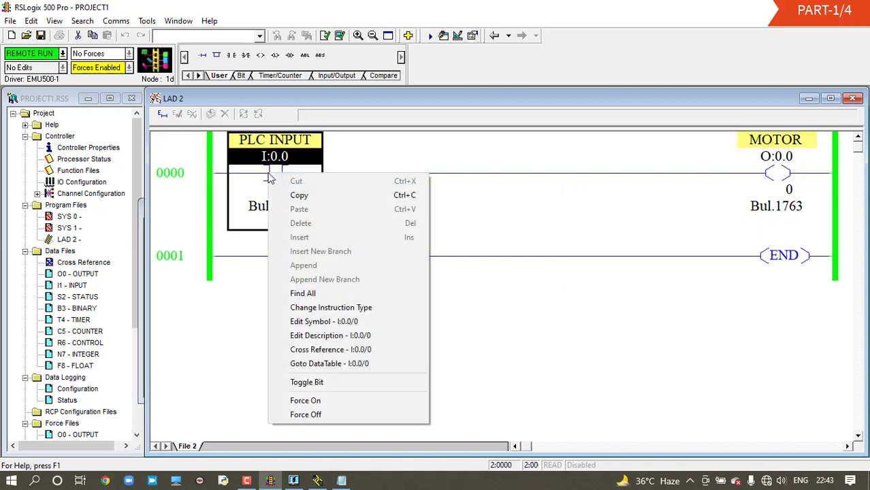
left_click(306, 401)
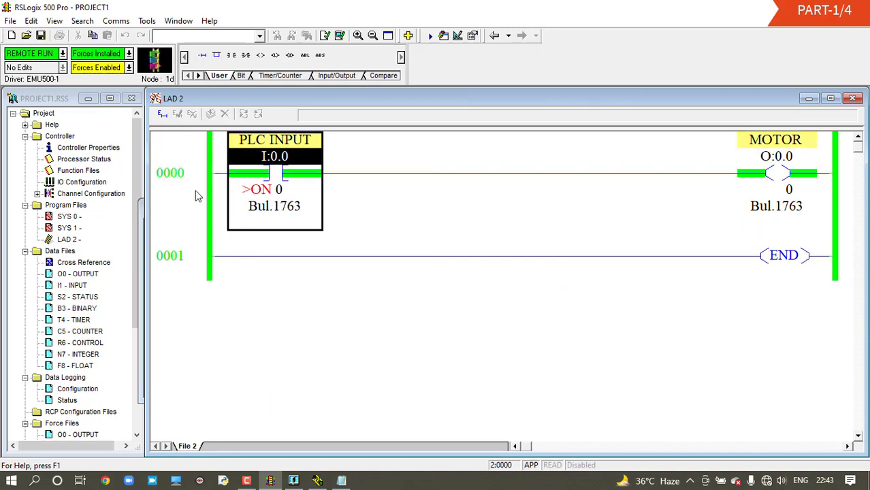
left_click(196, 196)
left_click(776, 180)
left_click(209, 176)
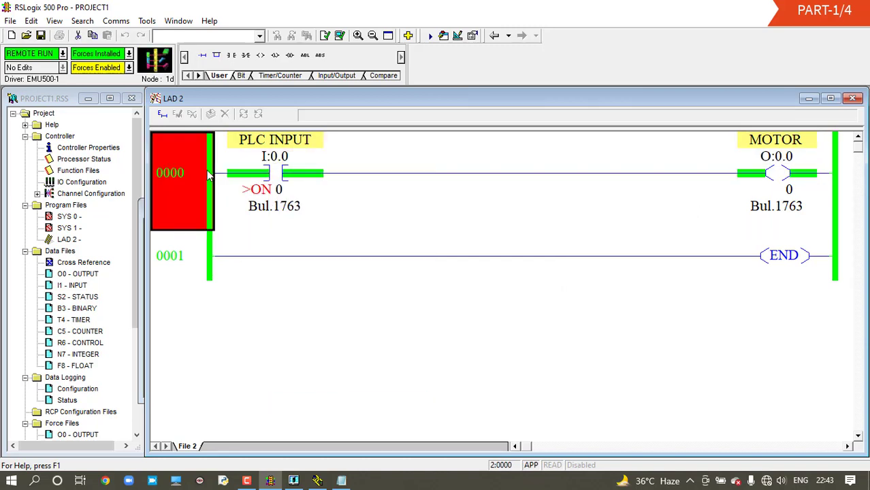
- Remove the on force from the PLC INPUT contact, force it off, and clear that force as well
right_click(271, 177)
left_click(309, 405)
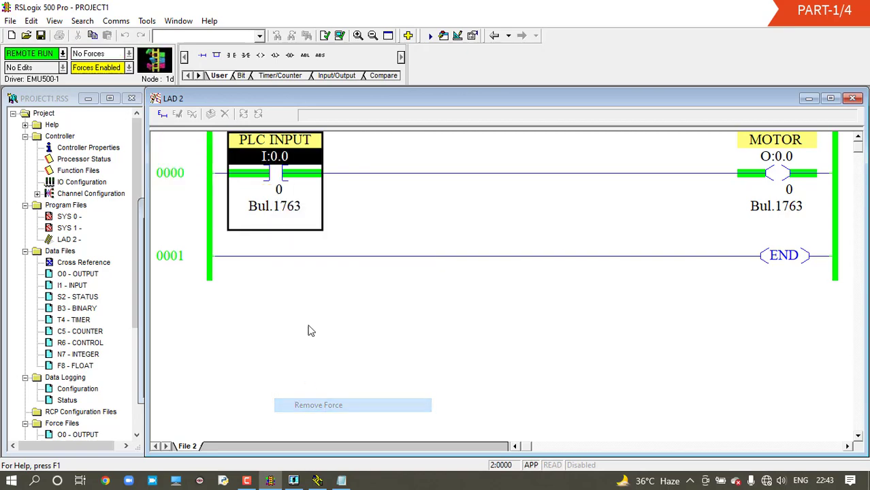
right_click(265, 183)
left_click(303, 424)
right_click(271, 190)
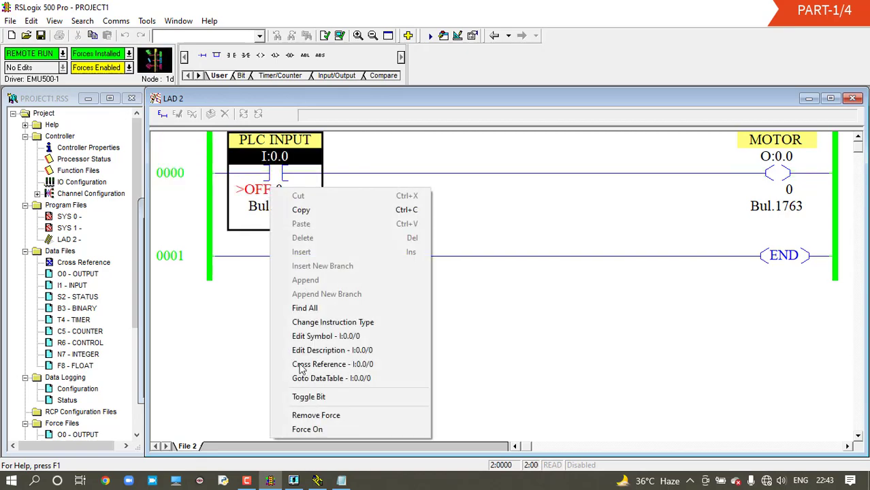
left_click(301, 415)
left_click(204, 206)
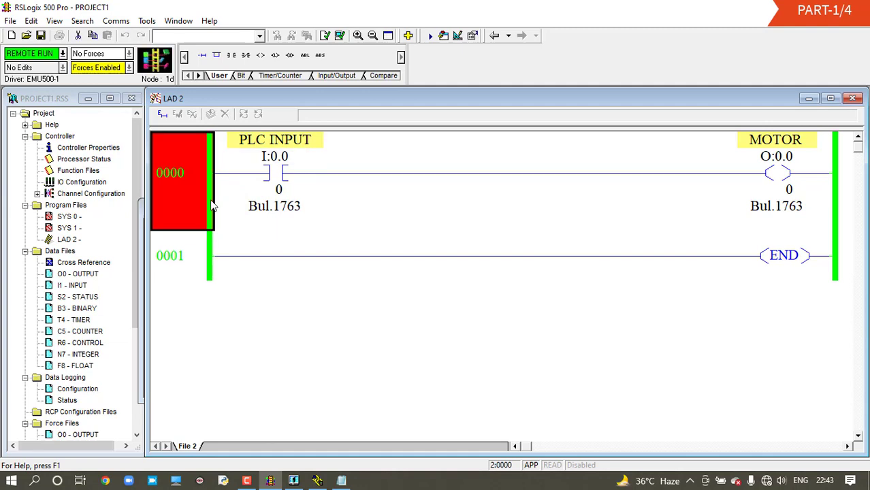
left_click(282, 178)
left_click(783, 173)
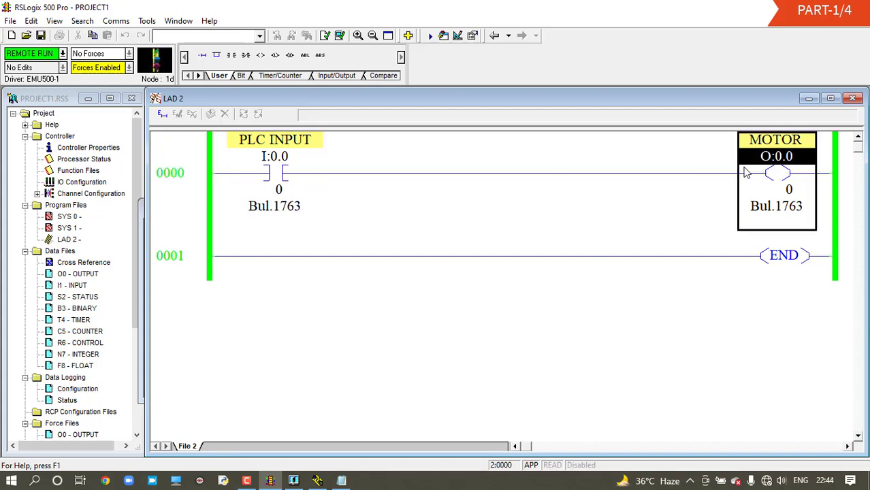
left_click(203, 177)
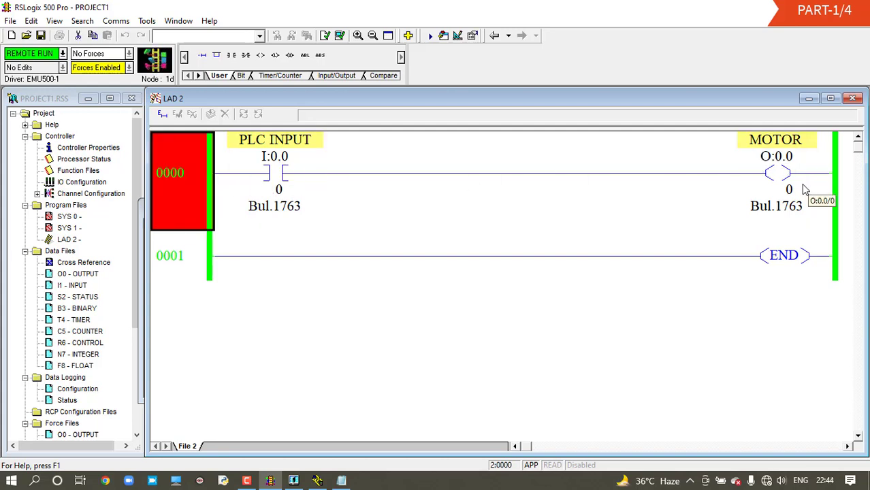
left_click(752, 174)
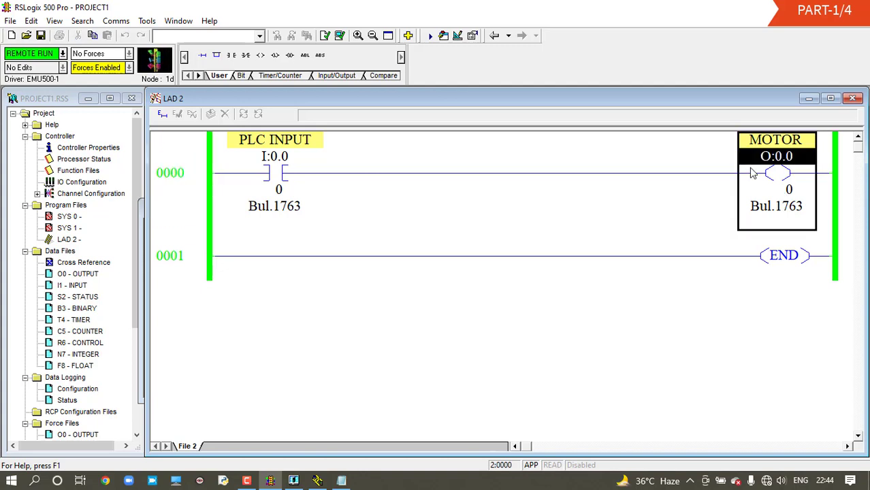
left_click(189, 178)
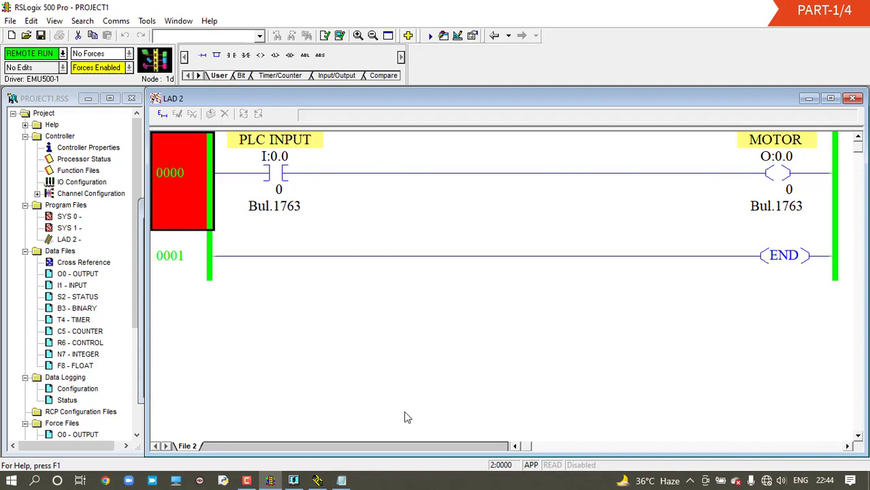
- Switch to the Notepad outline and review the STEP-1, STEP-2 and STEP-3 lines
left_click(341, 482)
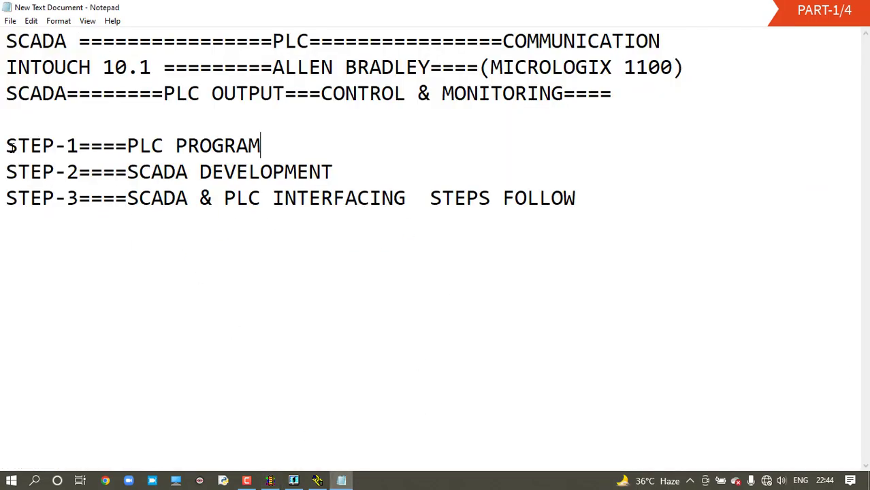
left_click_drag(8, 145, 322, 138)
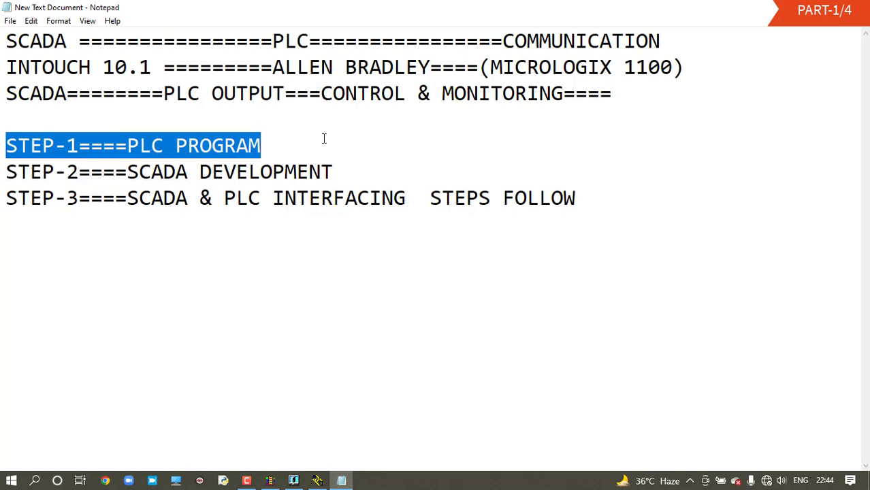
left_click_drag(8, 172, 347, 175)
left_click(347, 175)
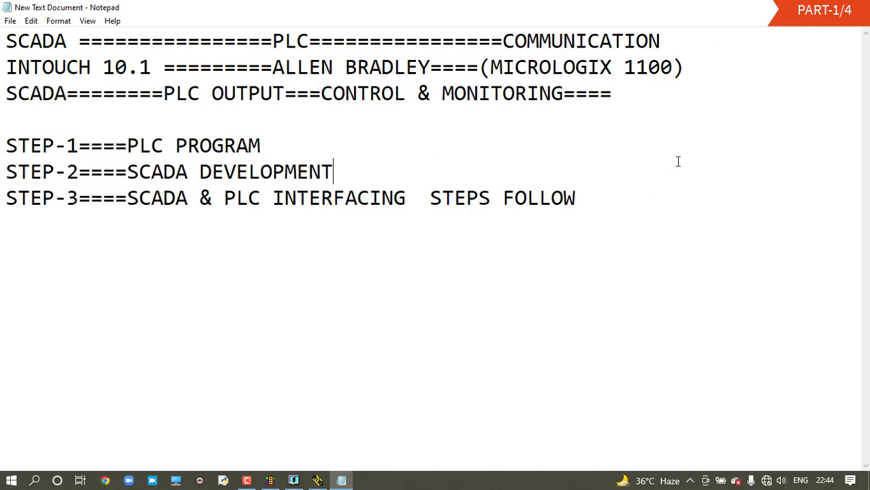
left_click_drag(579, 198, 43, 192)
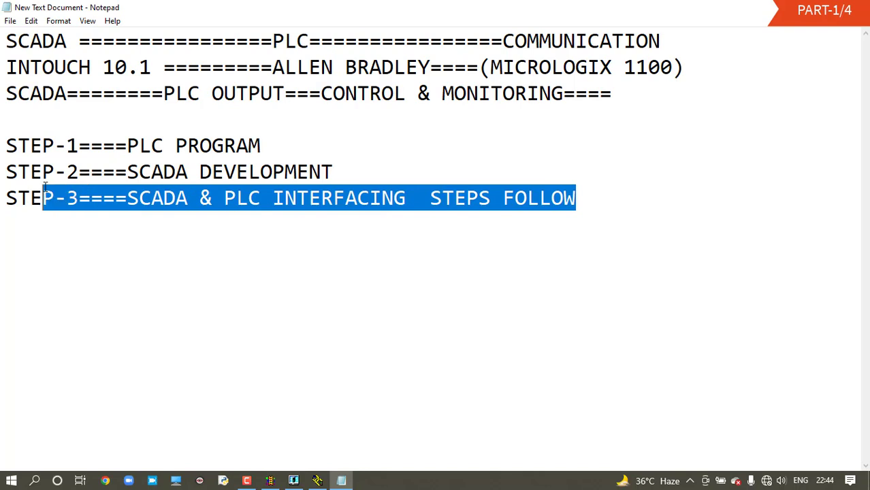
- Add the heading "PLC & SCADA COMMUNICATION" below the STEP-3 line, separated by a blank line
left_click(664, 252)
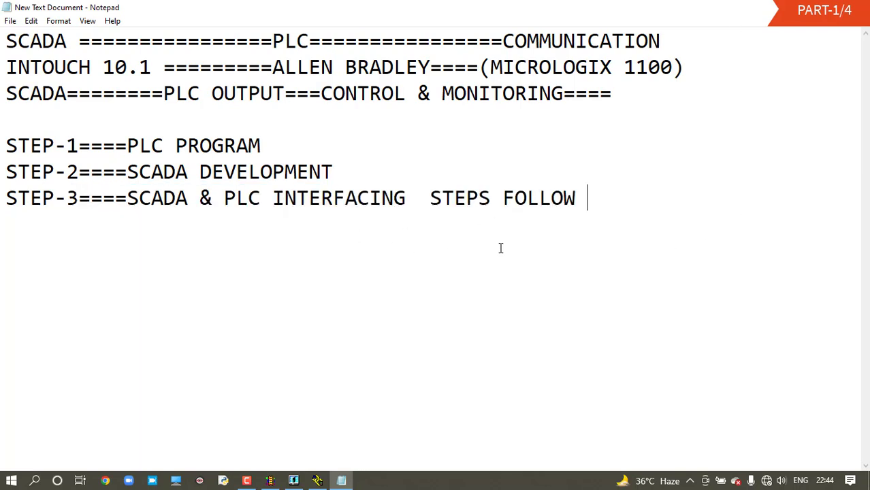
key("Return")
key("Return")
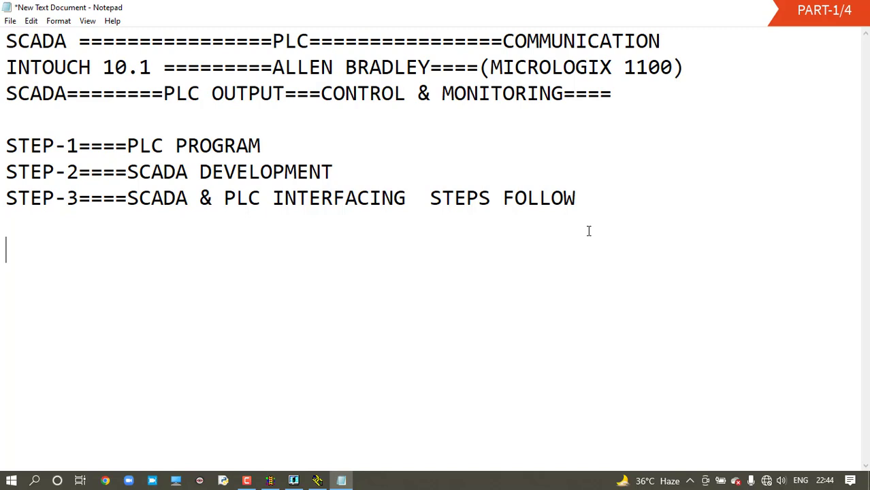
type("PLC  & SCADA C")
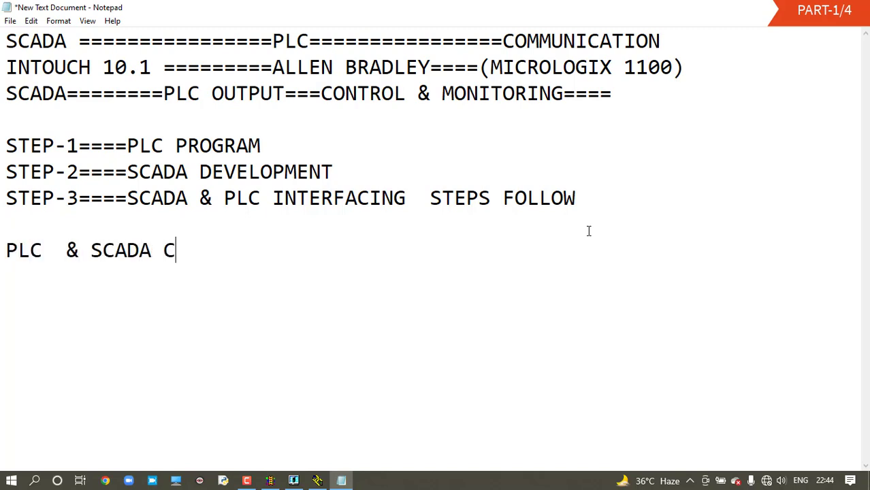
type("OMMUNICATION  ")
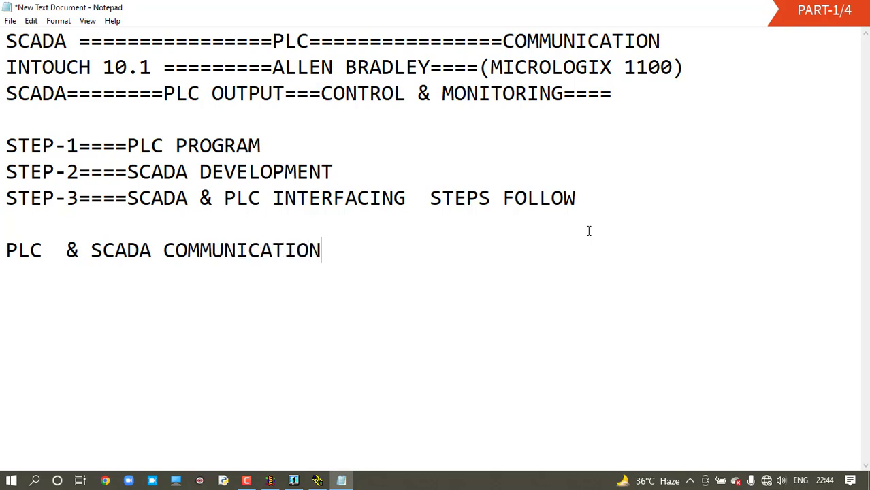
- Add the definition "PROTOCOL= IT IS SET OF RULE & REGULATIONS" below the communication heading, separated by a blank line
type("PROTOCOL")
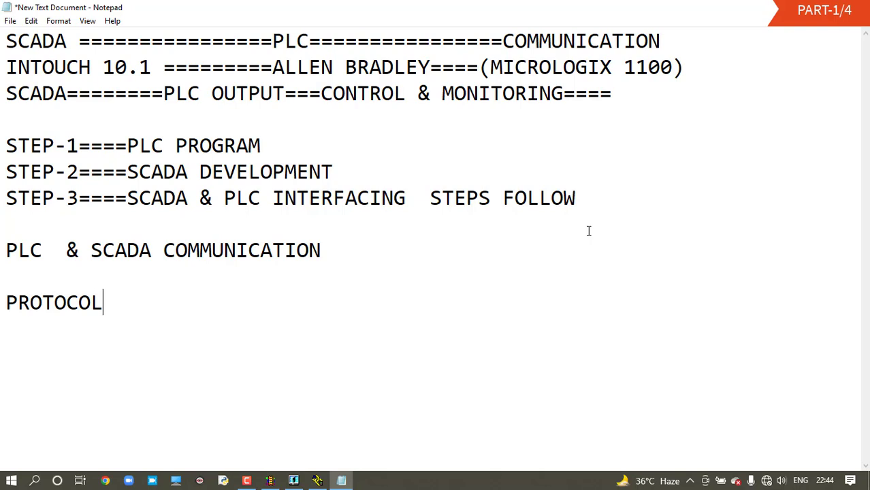
type("= IT IS SE")
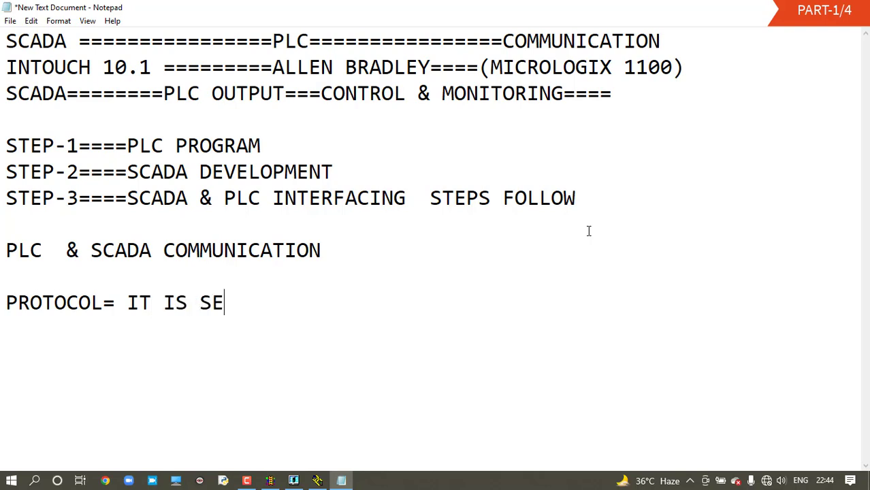
type("T OF RULE ")
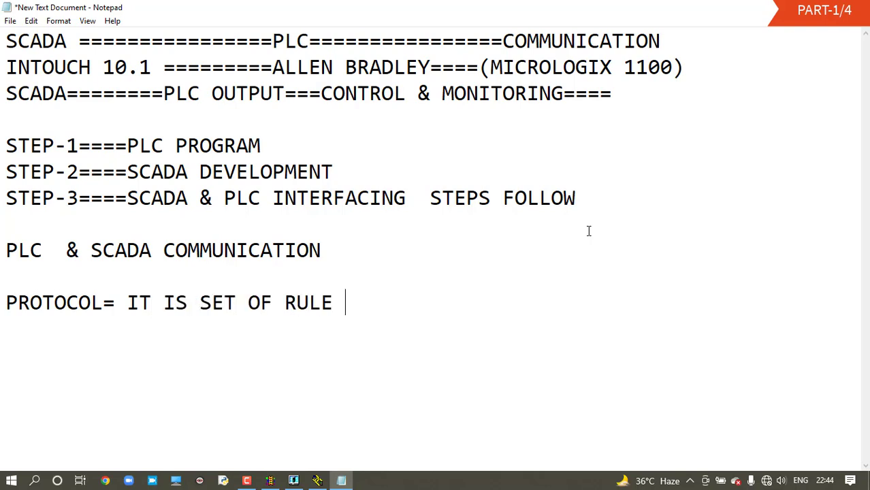
type("& REGULA")
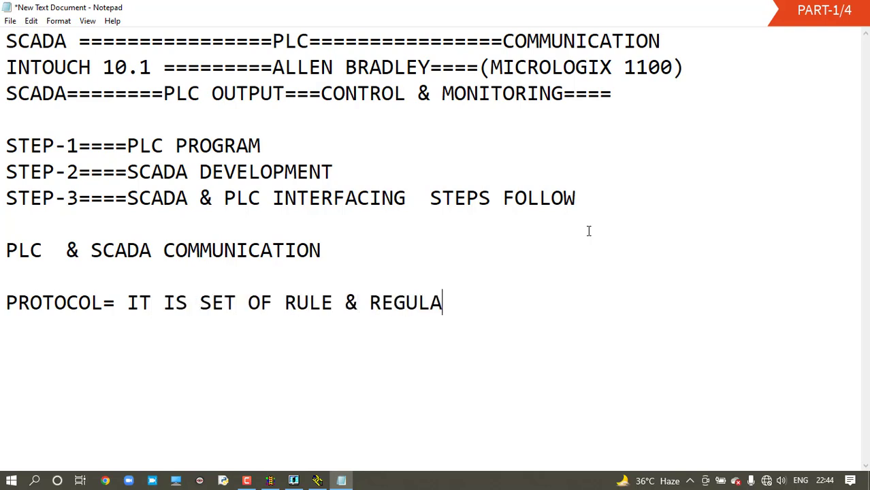
type("TIONS")
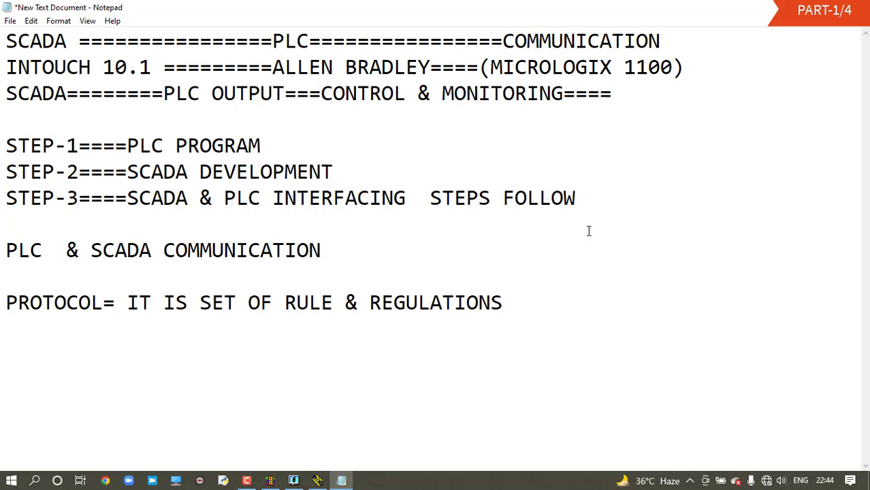
- Add the line "SCADA (INTOUCH 10.1)-INVENSYS WONDERWARE" directly below the protocol definition
type(" W")
key("BackSpace")
type("SCADA (")
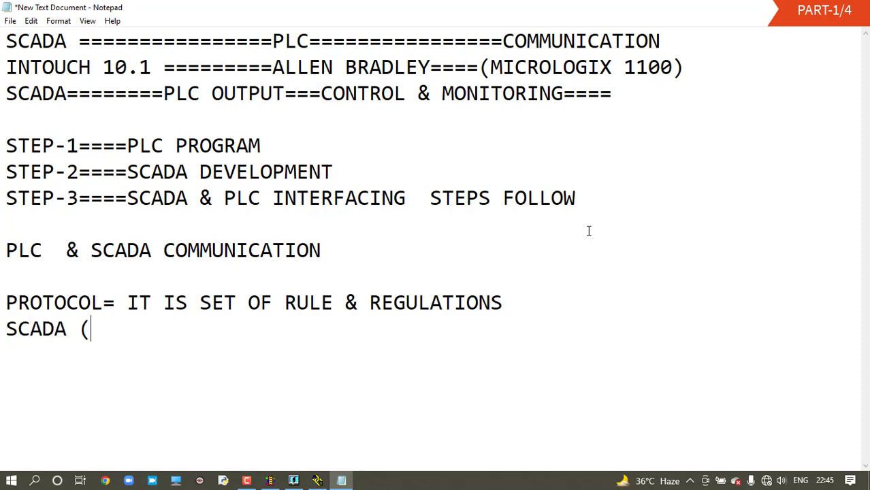
type("INTOUCH 1")
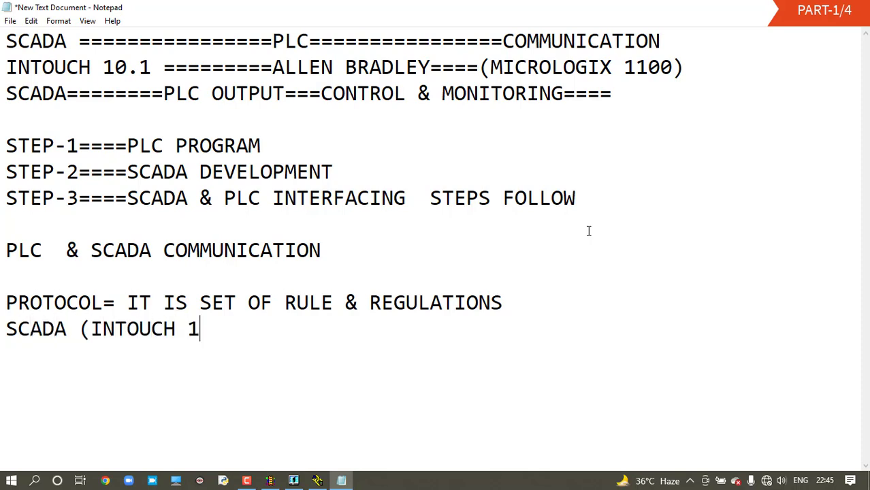
type("0.1)")
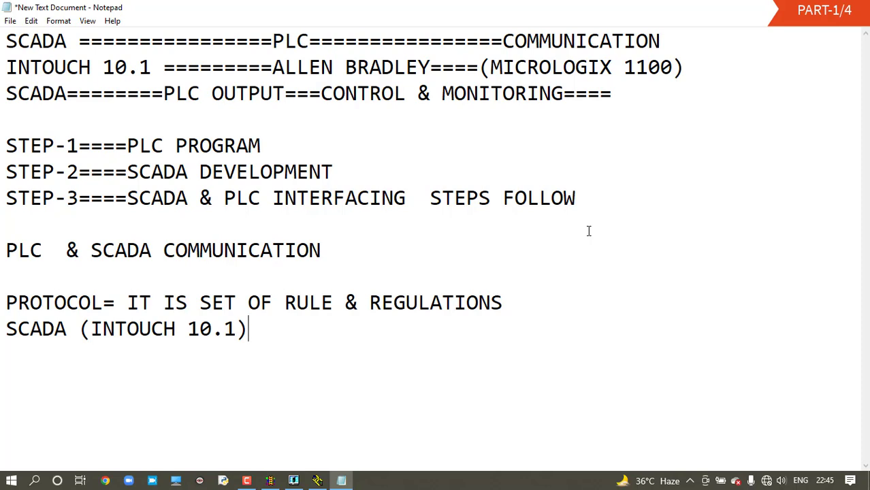
type("-INVENS")
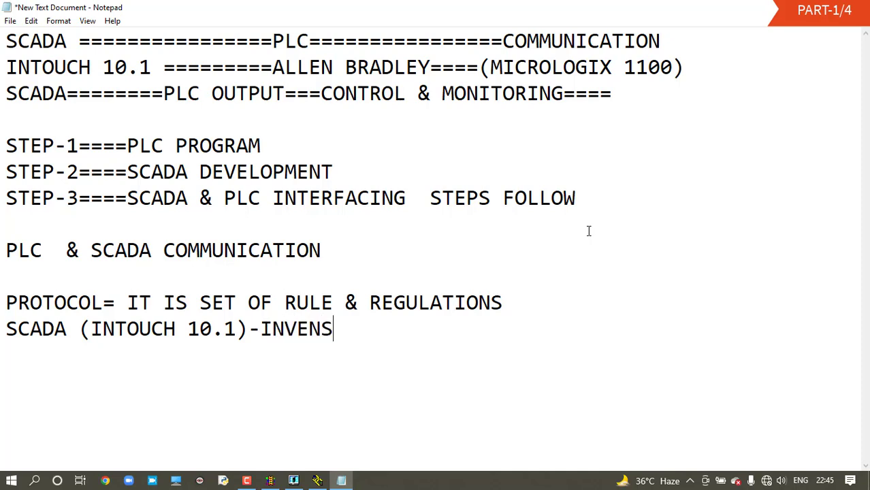
type("YS WONDER")
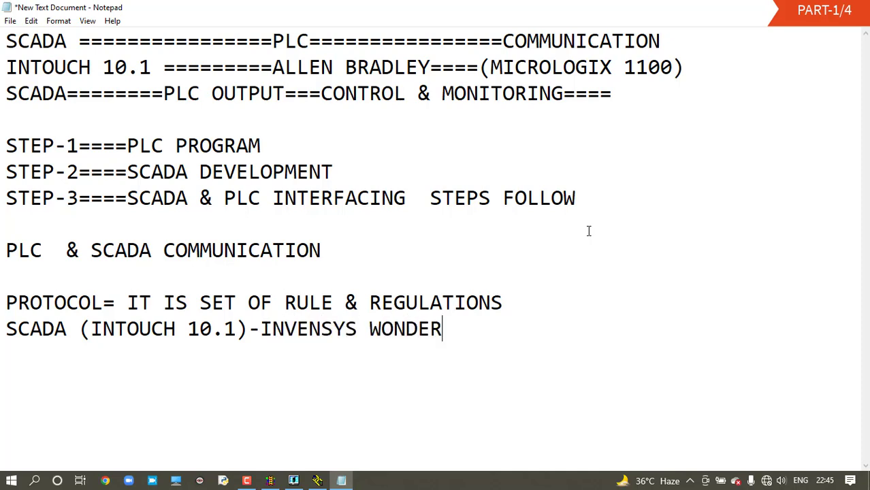
type("WARE")
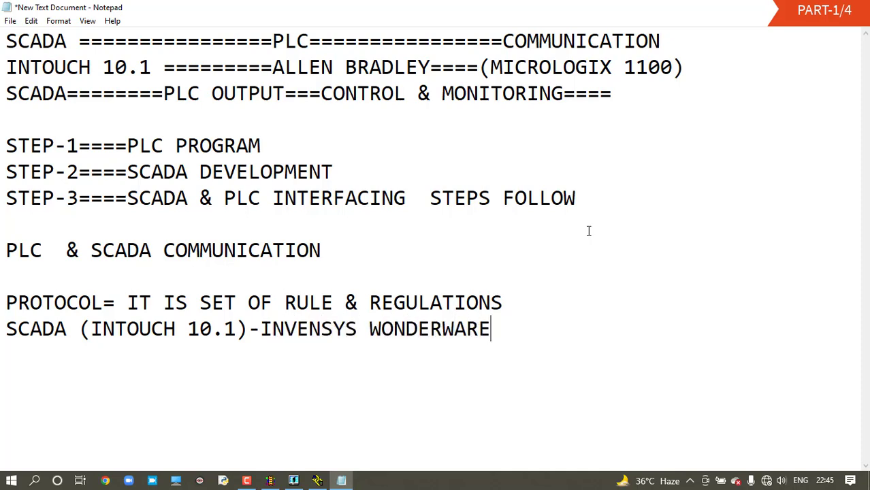
- Add the line "DDE PROTOCOL (DYNAMIC DATA EXCHANGE)" below the INVENSYS WONDERWARE line
key("Return")
type("DDE")
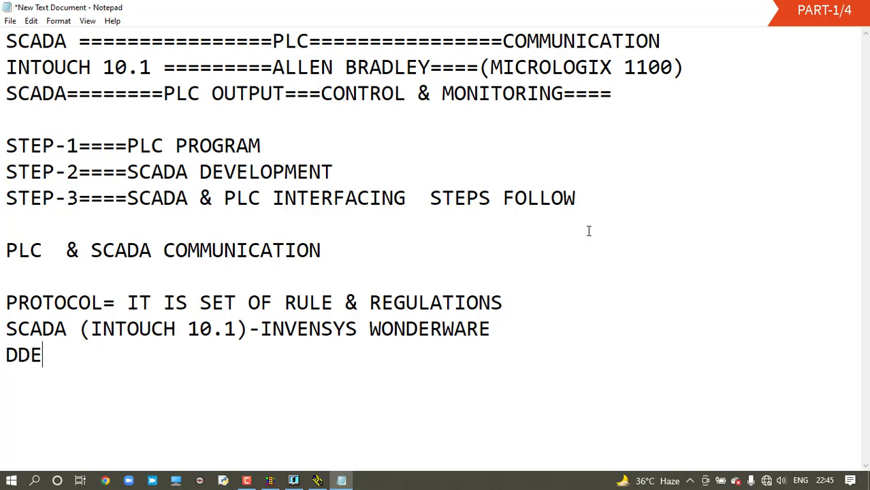
type("PROTOCOL")
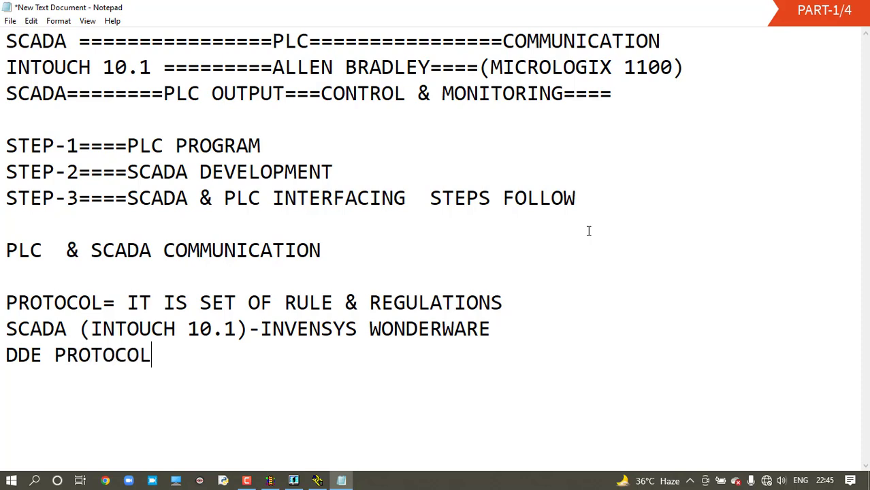
type(" (DYD")
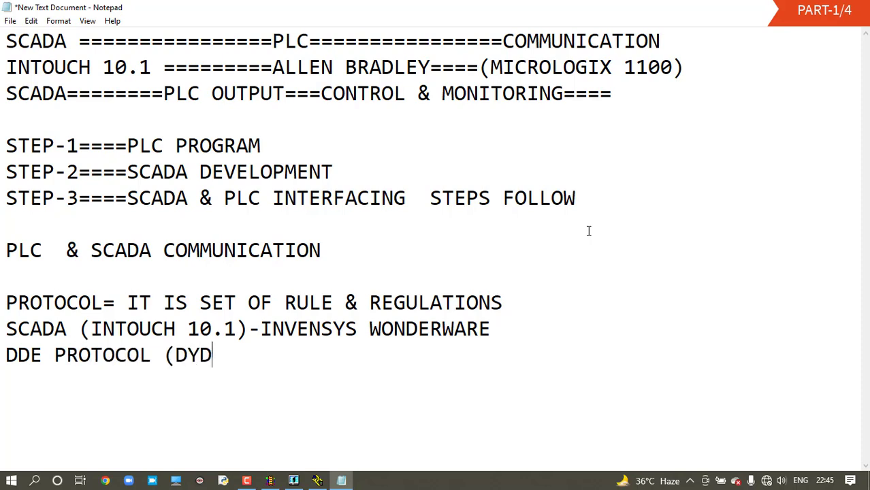
key("BackSpace")
type("NAMIC DA")
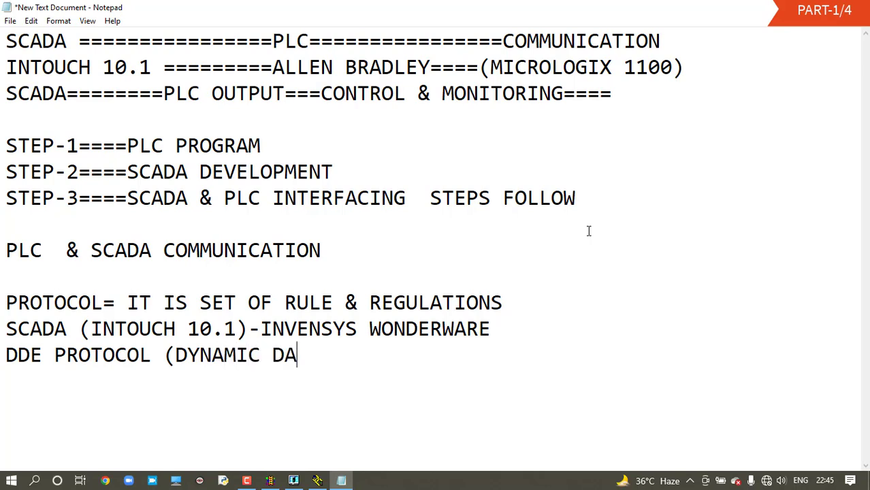
type("TA EXCHA")
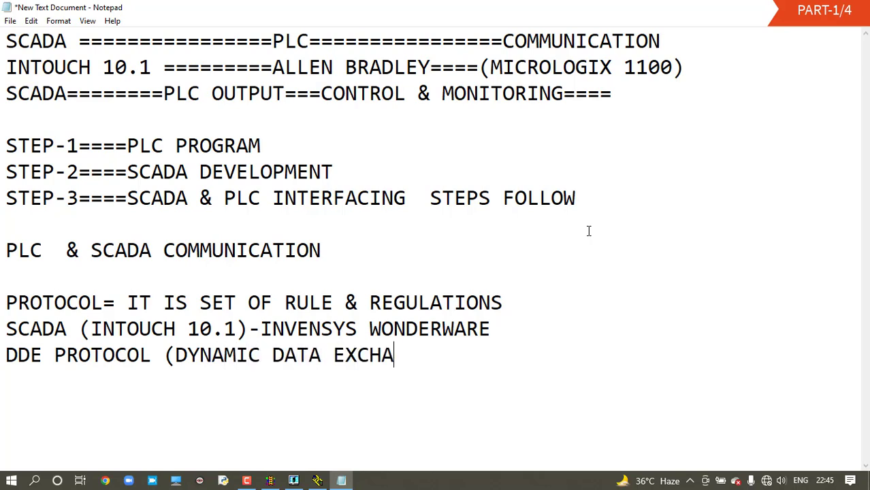
type("NGE)")
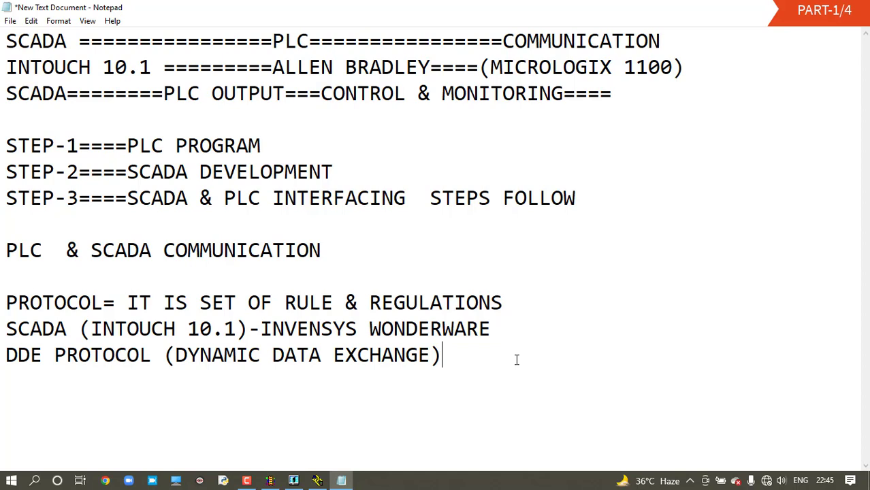
- Add the line "SUIT LINK" below the DDE protocol line
key("Return")
type("SUIT")
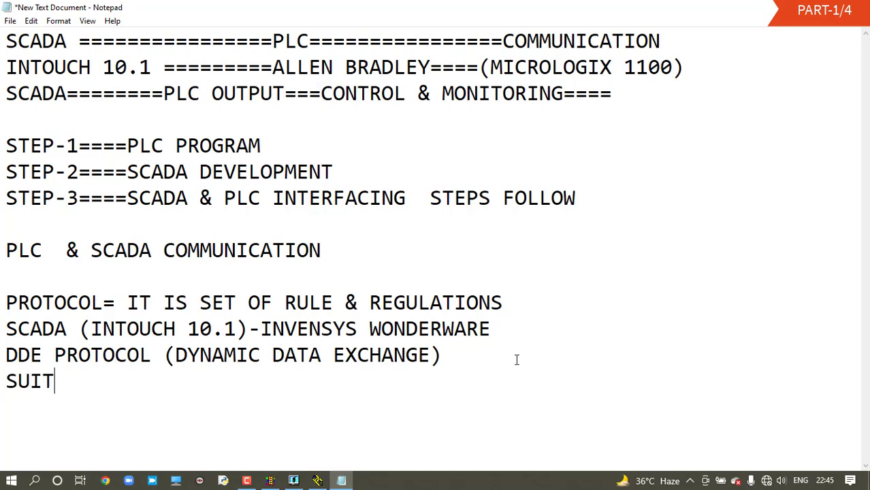
type(" LINK")
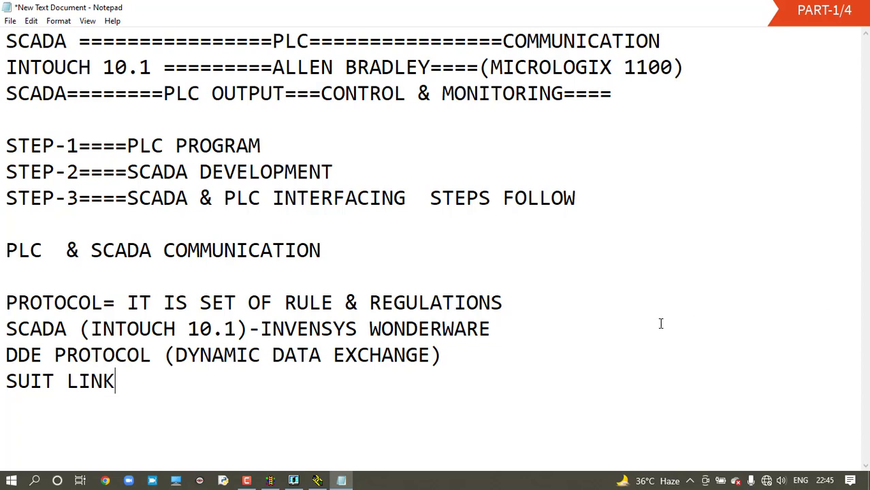
- Append "ALLEN BRADLEY=ML110" after a wide gap on the INVENSYS WONDERWARE line, trimming it to fit on one line
left_click(542, 329)
type("ALLEN BE")
key("BackSpace")
type("RA")
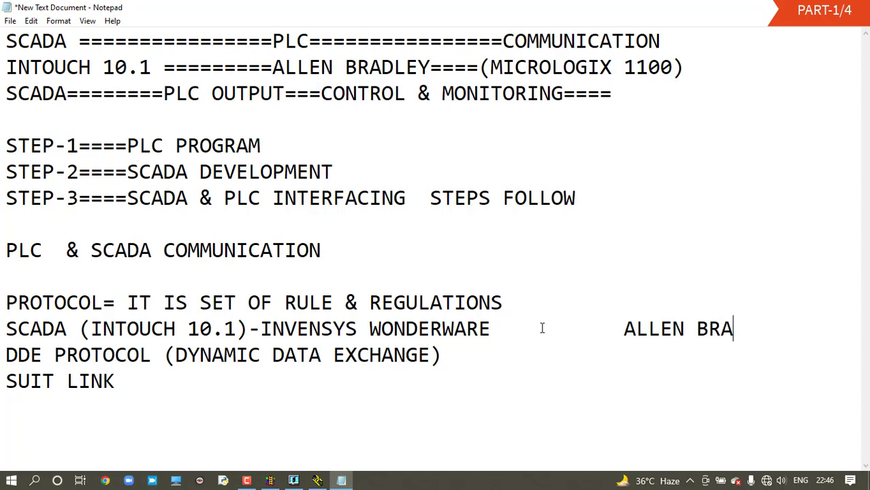
type("DLEY")
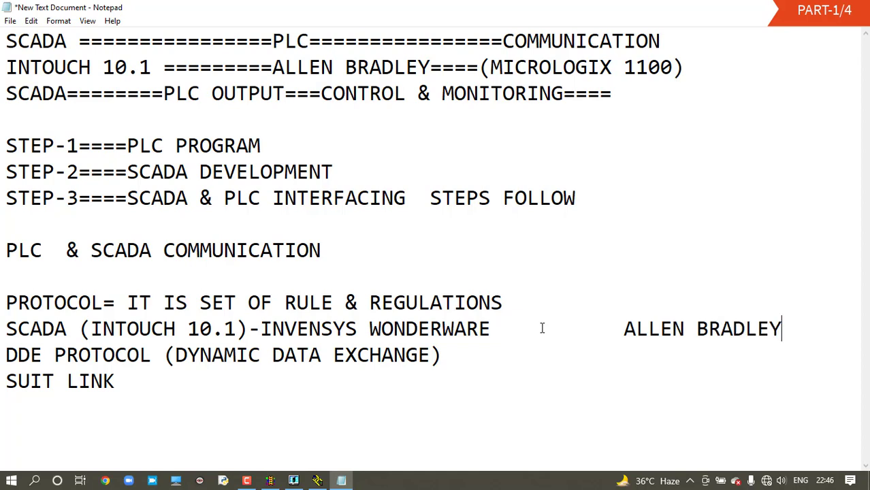
type("=ML")
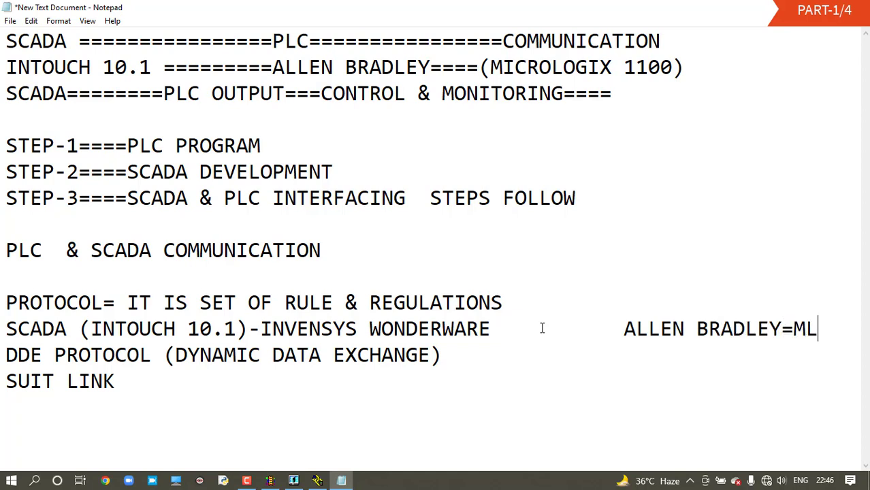
type("1100")
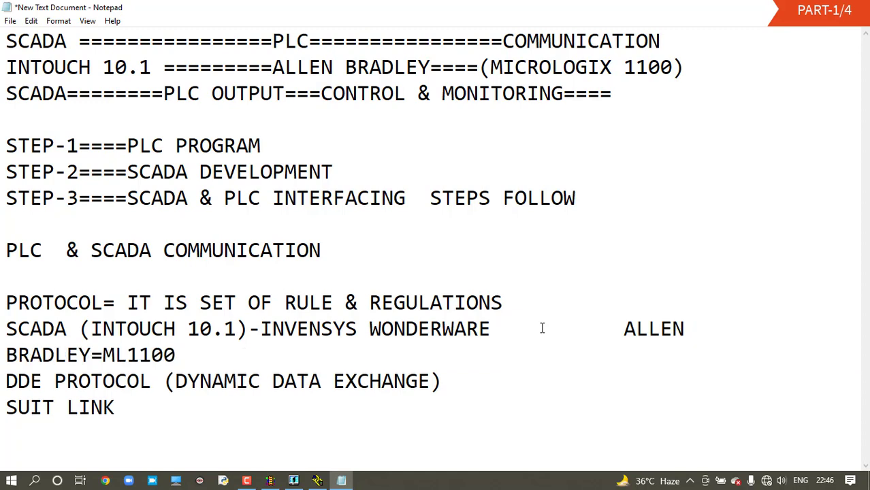
key("BackSpace")
left_click(621, 329)
key("BackSpace")
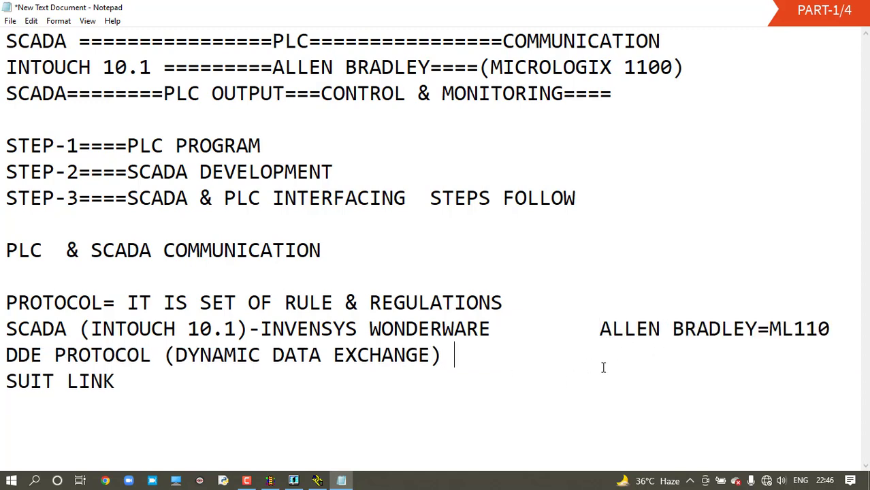
- Append "DDE & OPC (OLE FOR PROCESS CONTROL)" to the DDE PROTOCOL line, beneath the ALLEN BRADLEY entry
key("BackSpace")
type("DDE & OPC")
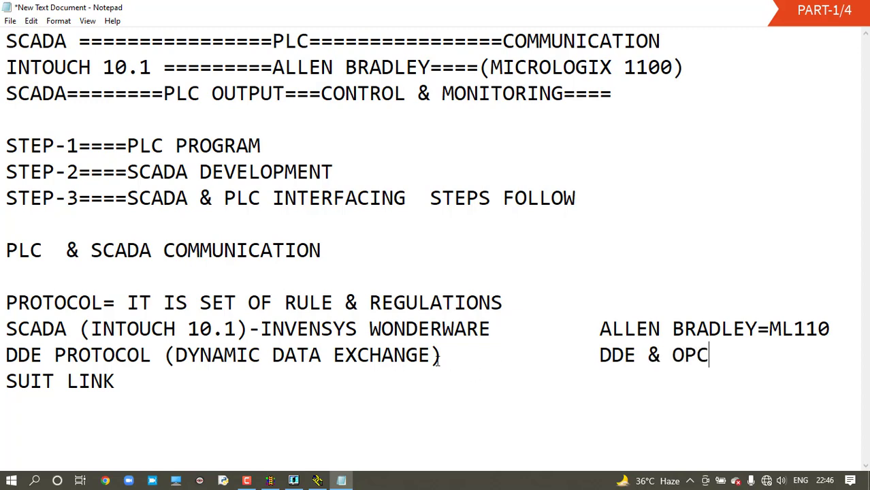
left_click_drag(443, 354, 107, 360)
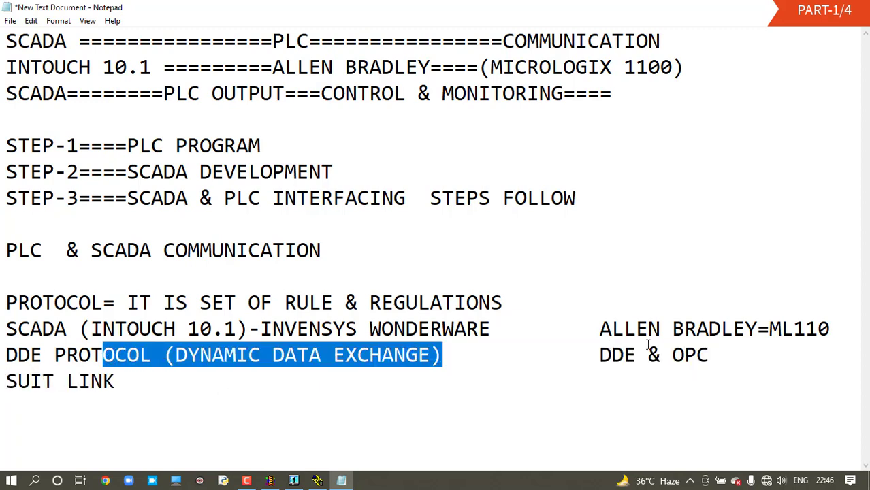
left_click(711, 356)
type("(")
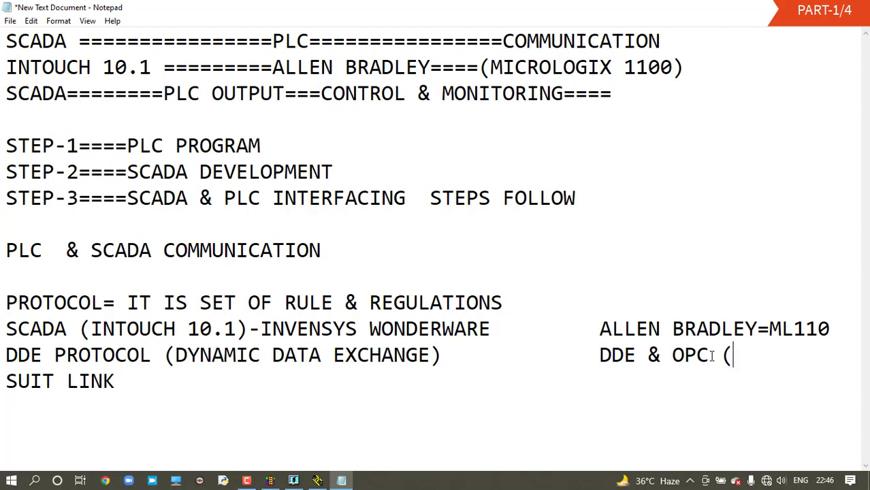
type("OLE FOR PROCESS")
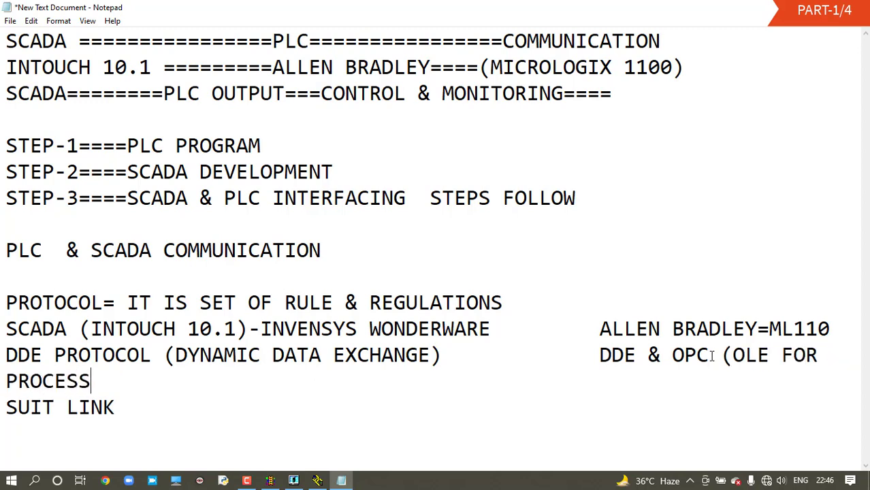
type(" CONTROL")
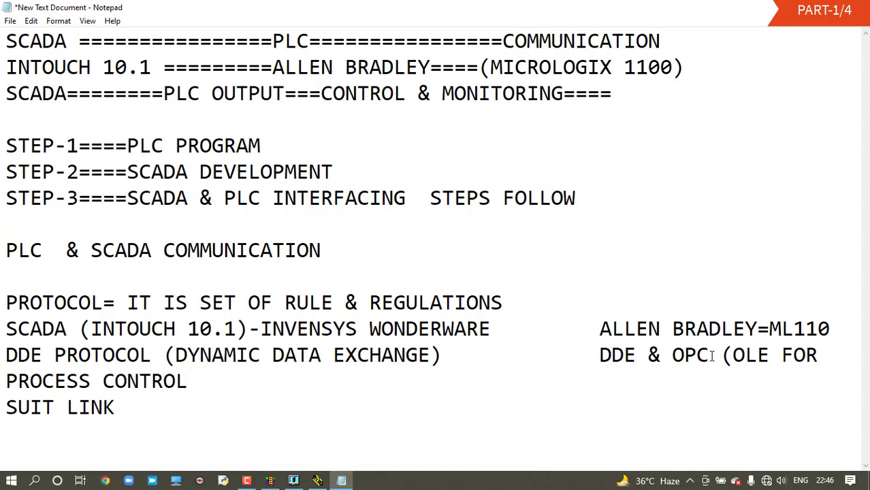
type(")")
- Narrow the gap before "DDE & OPC" on the DDE PROTOCOL line by deleting the extra spaces
left_click(587, 355)
key("BackSpace")
key("BackSpace")
key("BackSpace")
key("BackSpace")
key("BackSpace")
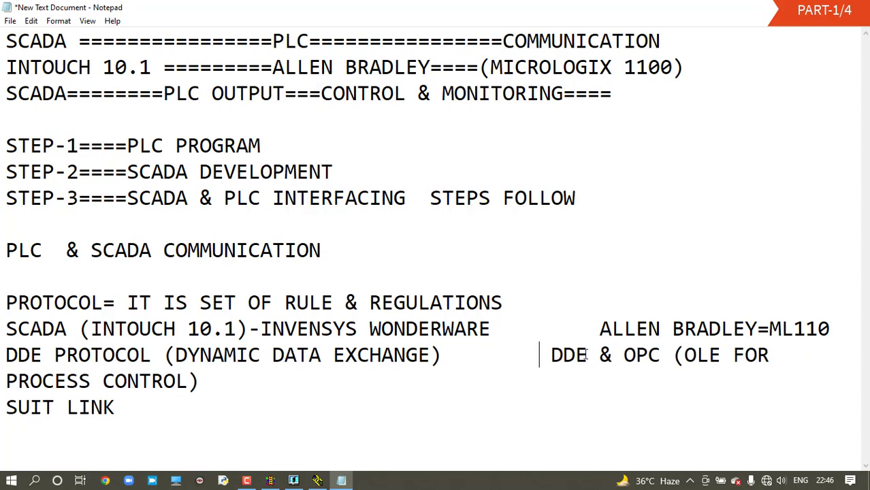
key("BackSpace")
key("BackSpace")
key("BackSpace")
key("BackSpace")
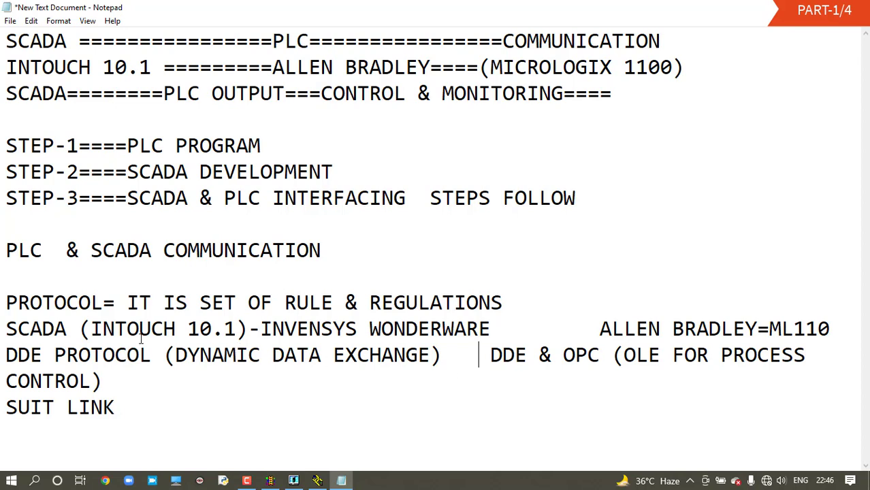
- Compare the protocols noted for INTOUCH and ALLEN BRADLEY by highlighting the DDE, OPC and SUIT LINK entries
left_click_drag(443, 358, 6, 357)
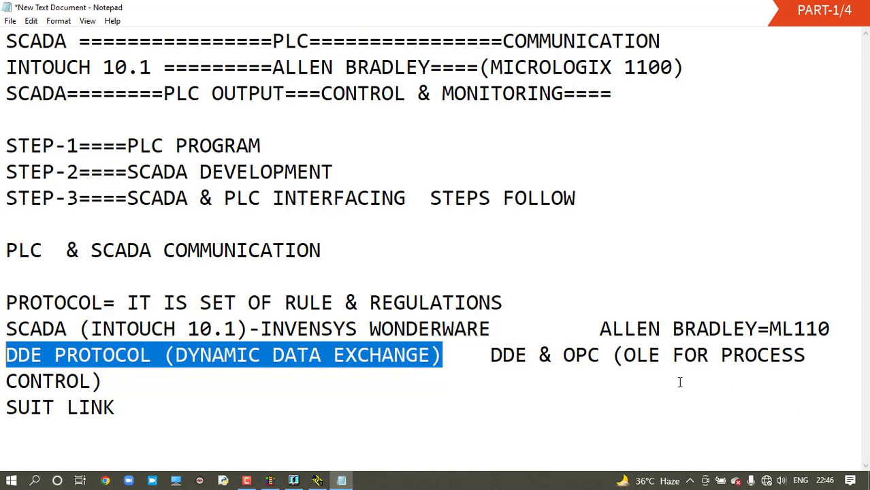
left_click_drag(492, 354, 730, 373)
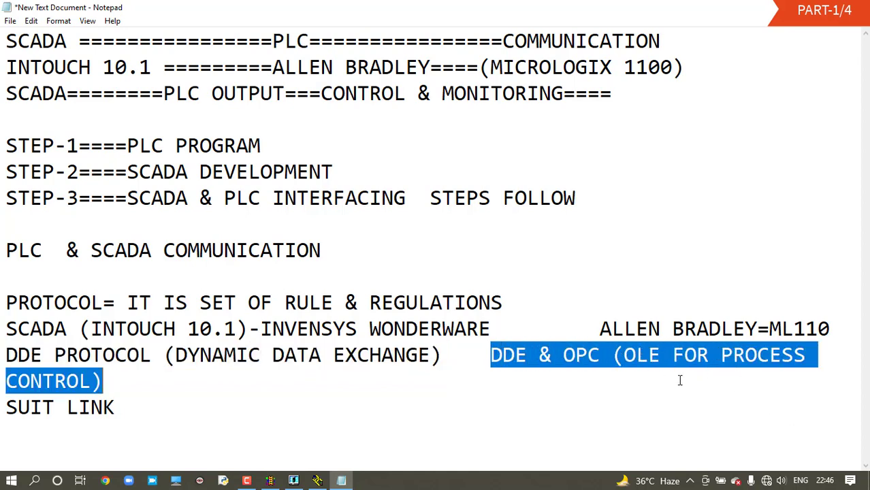
left_click(620, 384)
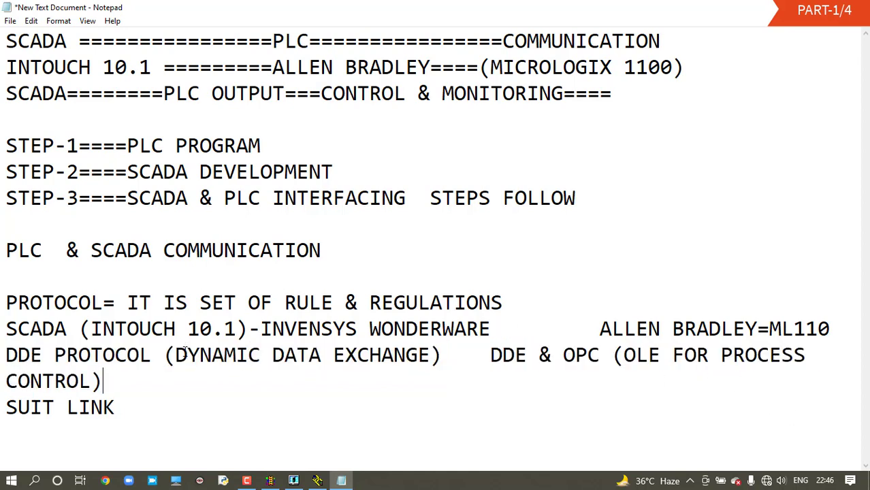
left_click_drag(10, 352, 261, 354)
left_click_drag(611, 331, 769, 332)
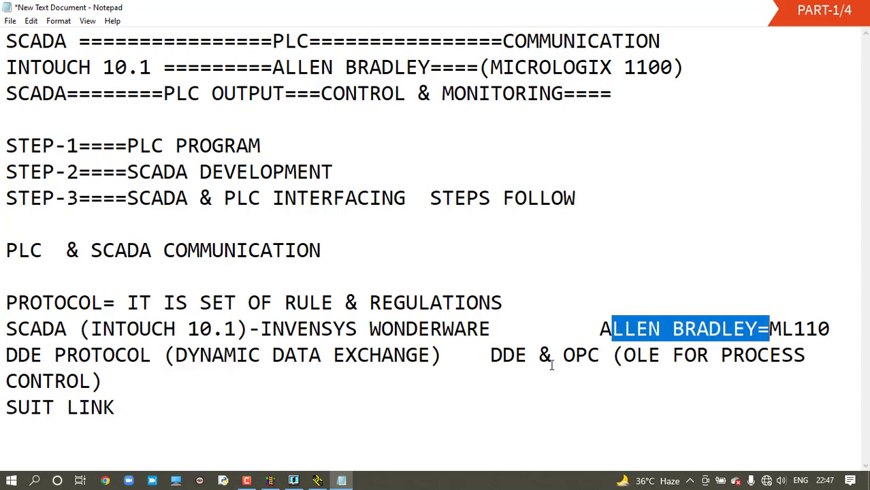
left_click_drag(486, 355, 530, 353)
left_click(532, 352)
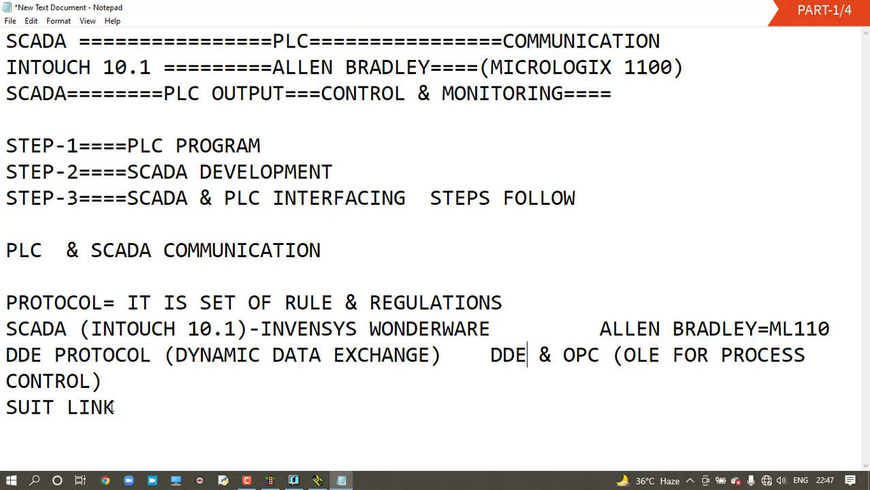
left_click_drag(115, 407, 2, 410)
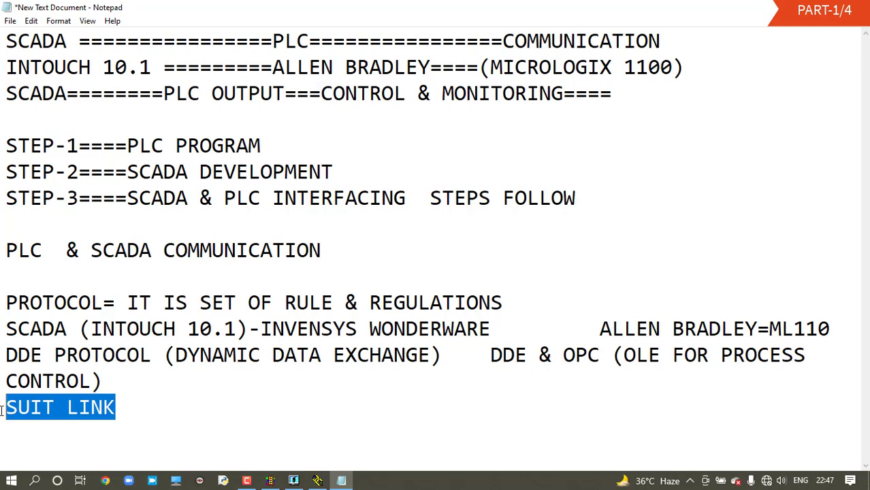
- Add the line "DDE PROTOCOL=== APPLICATION SOFTWARE OF AB= RSLINX" below the SUIT LINK entry
left_click(119, 411)
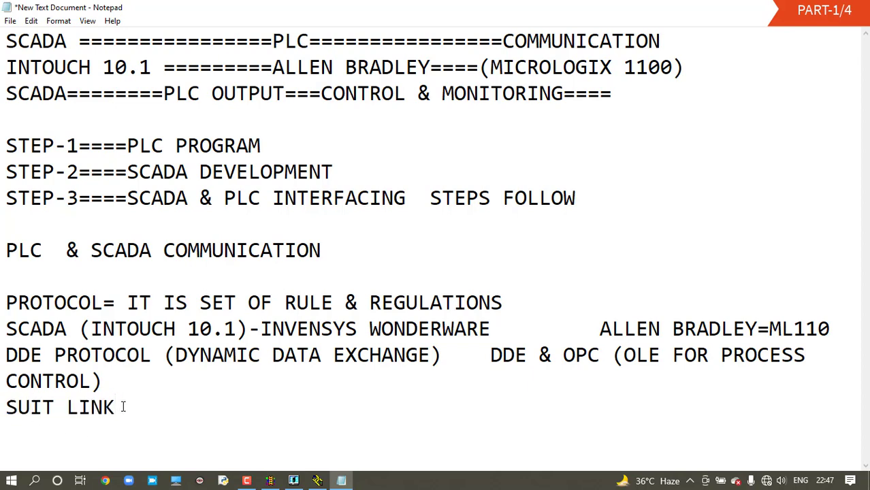
key("Return")
type("DDE ")
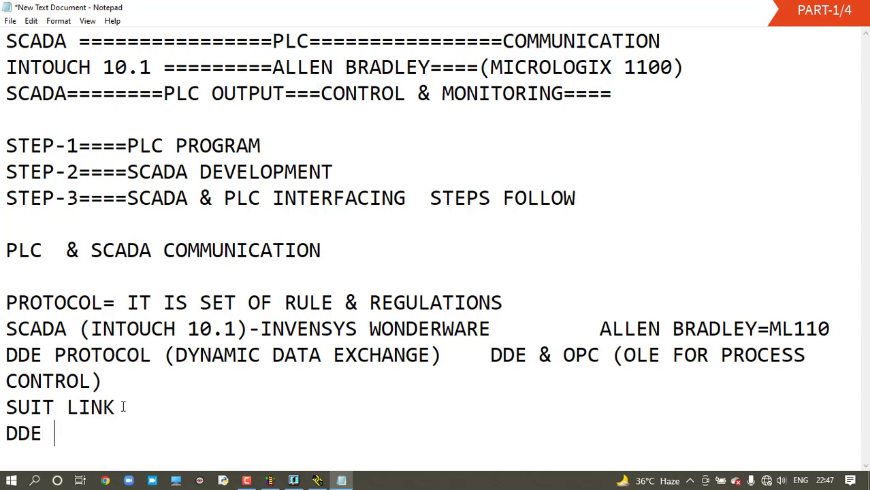
type("PROTOCOL===")
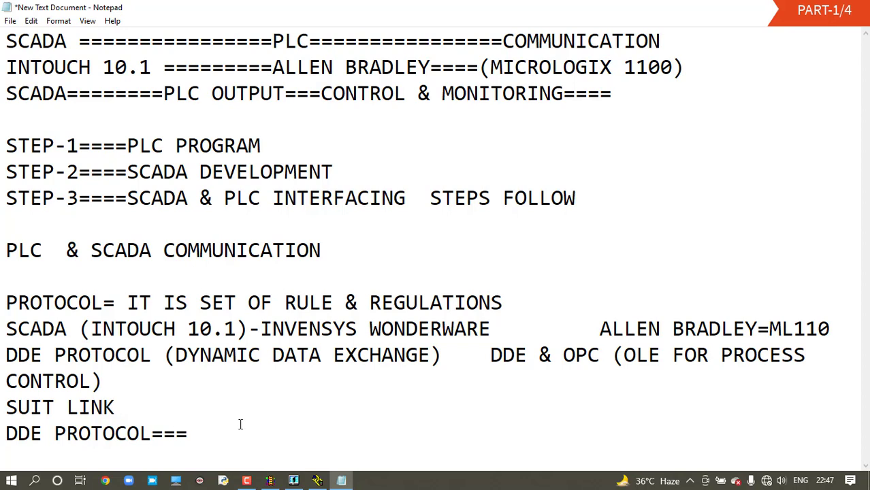
type("APPLICATION SOFTWARE")
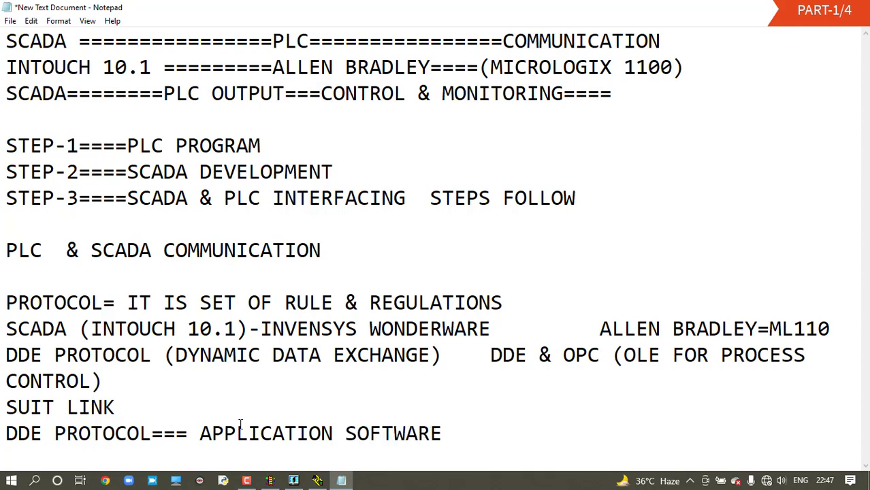
type(" OF AB")
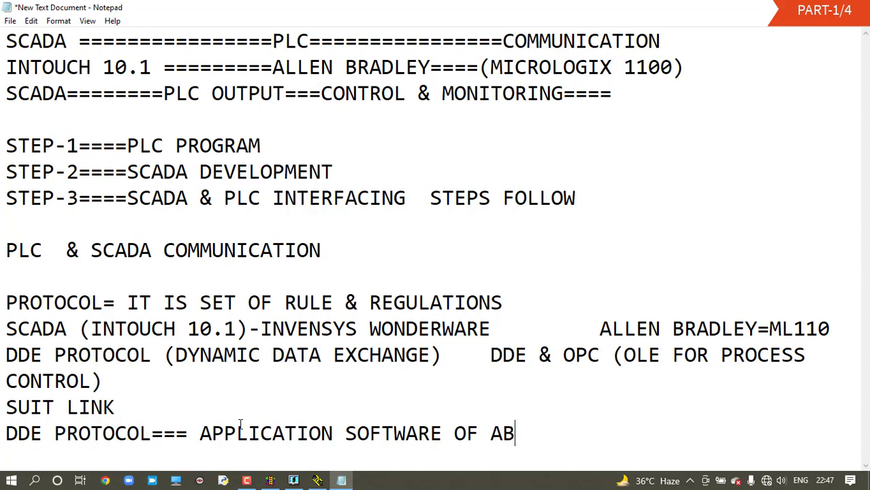
type("= RSLINX")
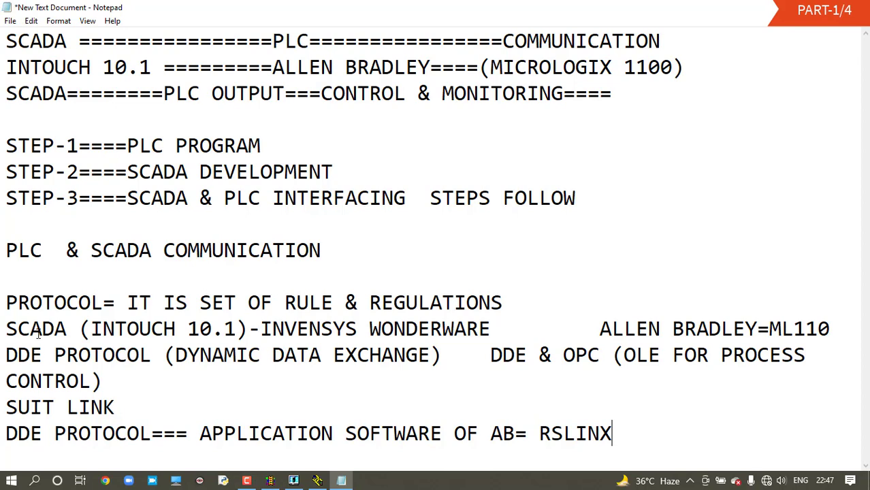
- Highlight the DDE PROTOCOL and STEP-1 notes, and review rung 0000 of the ladder program in RSLogix 500
left_click(444, 357)
left_click_drag(442, 357, 7, 356)
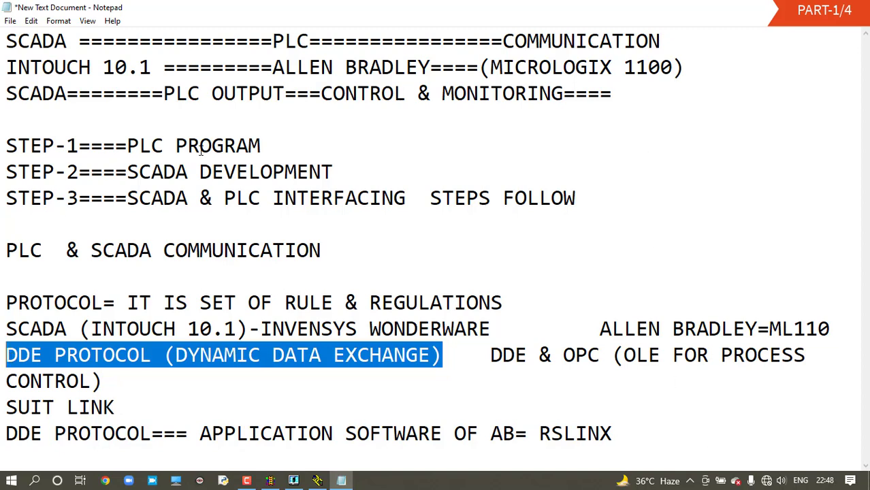
left_click_drag(261, 146, 4, 145)
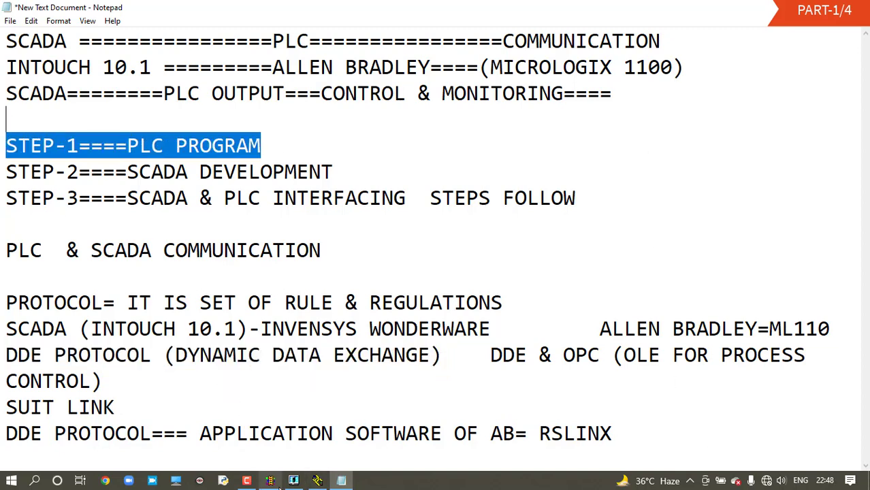
left_click(269, 481)
left_click(278, 174)
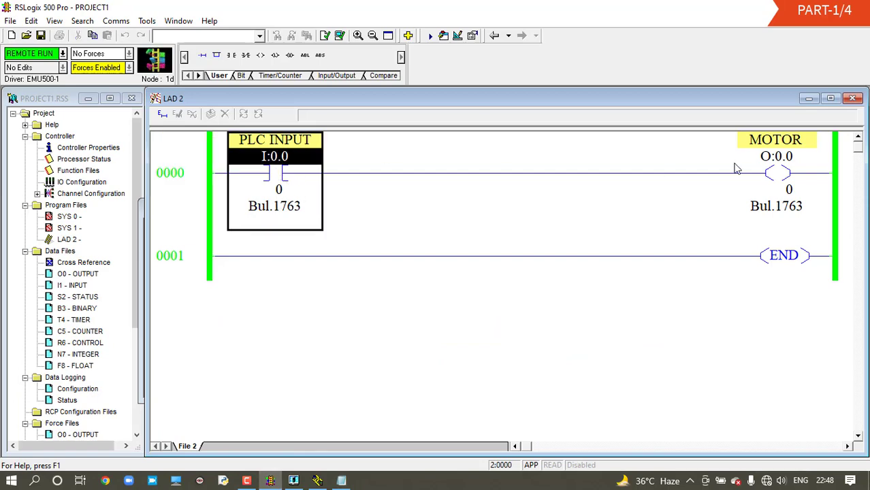
left_click(763, 173)
left_click(190, 175)
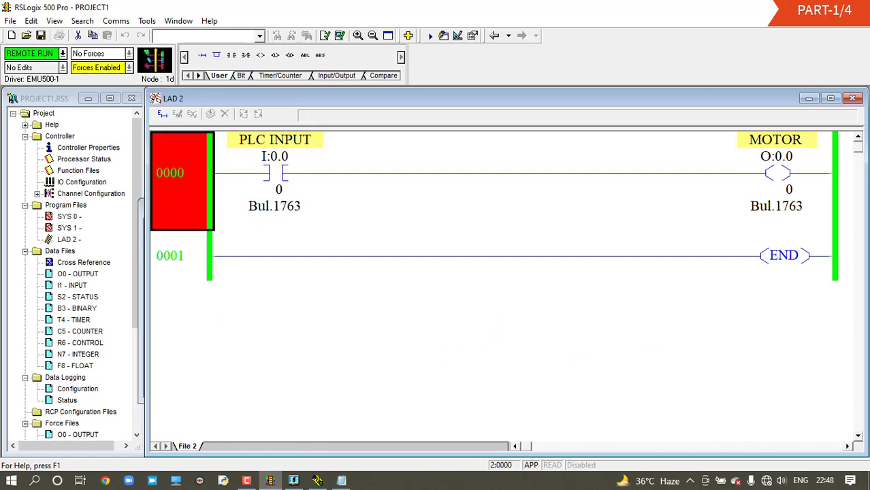
- Return to the Notepad notes and review the STEP-2, STEP-3 and RSLINX entries by highlighting them
left_click(340, 480)
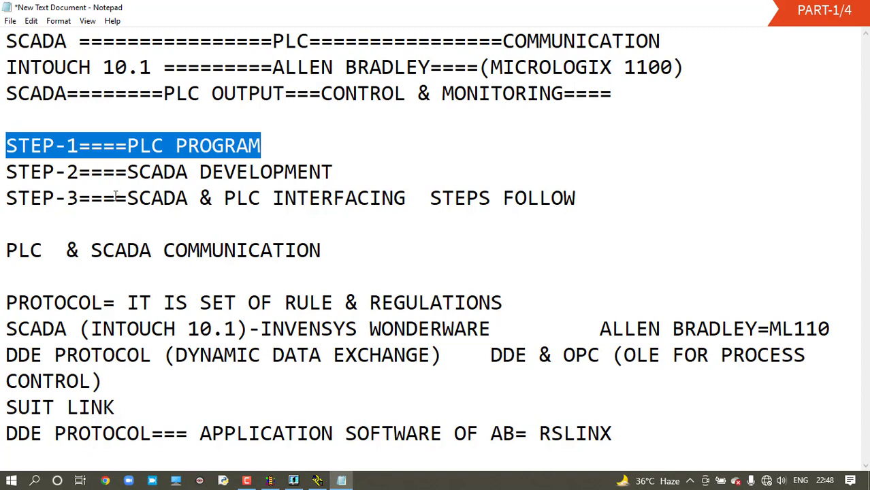
left_click(9, 173)
left_click_drag(9, 172, 340, 177)
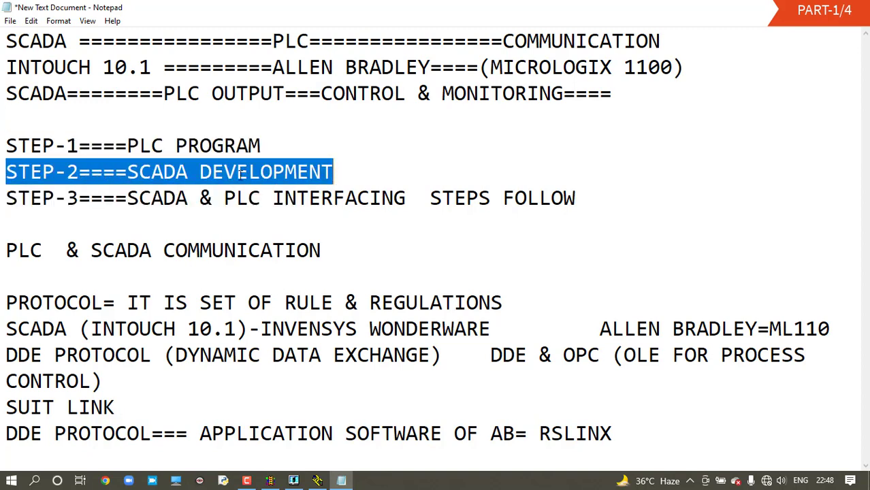
left_click_drag(139, 197, 516, 199)
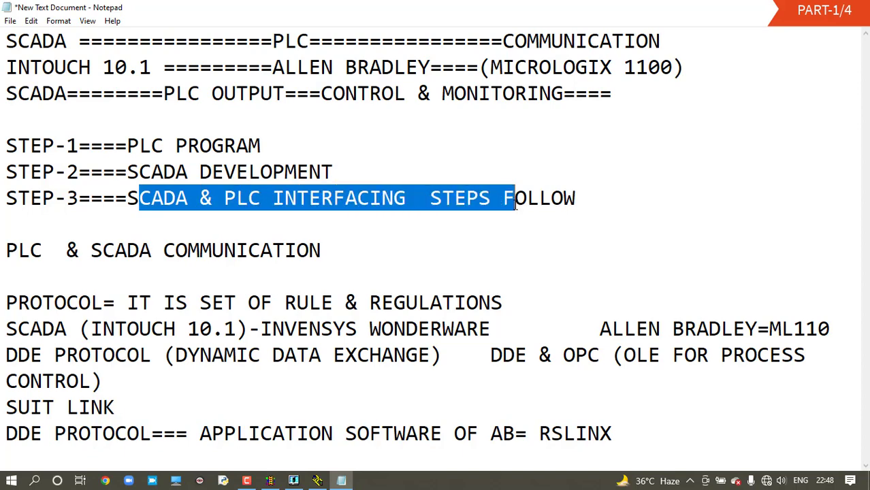
left_click(271, 481)
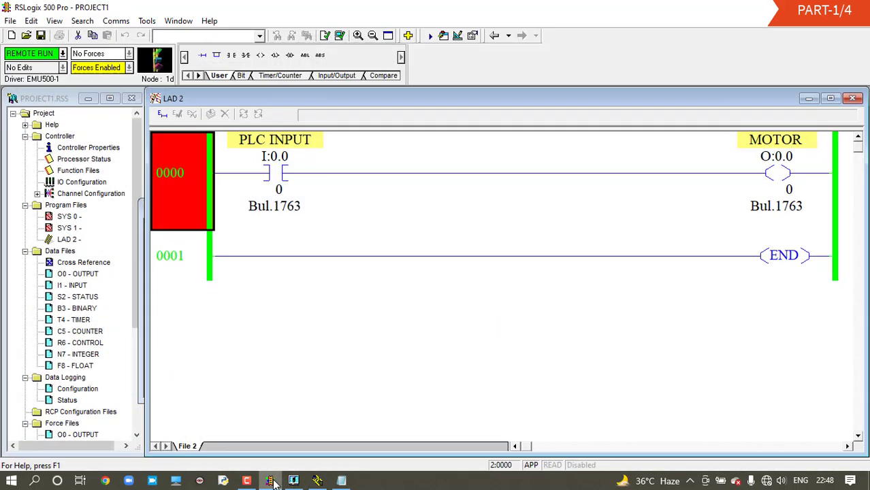
left_click(341, 481)
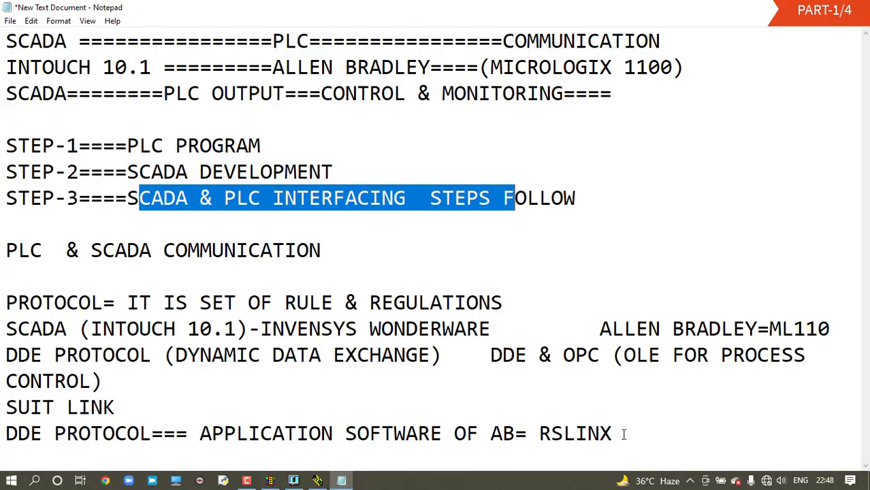
left_click_drag(612, 434, 540, 436)
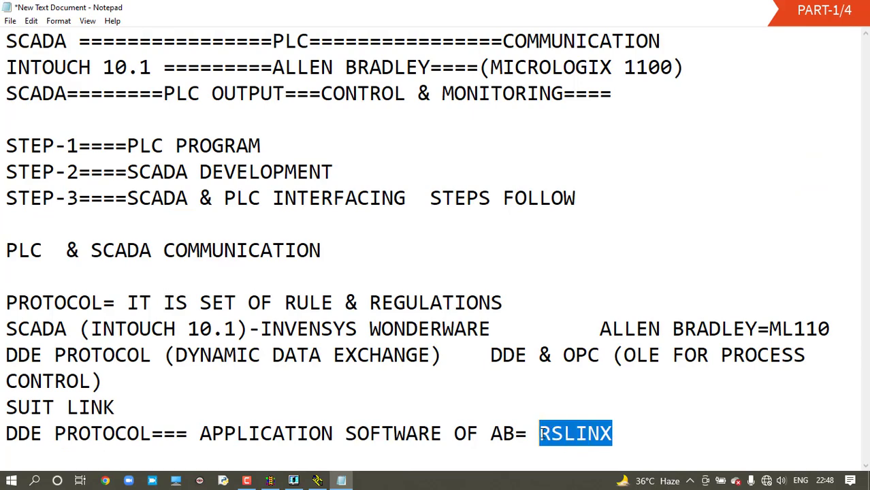
- Switch to RSLinx Classic and examine the MicroLogix 1100 PROJECT1 node and its available options, checking it against the RSLogix 500 program
left_click(318, 481)
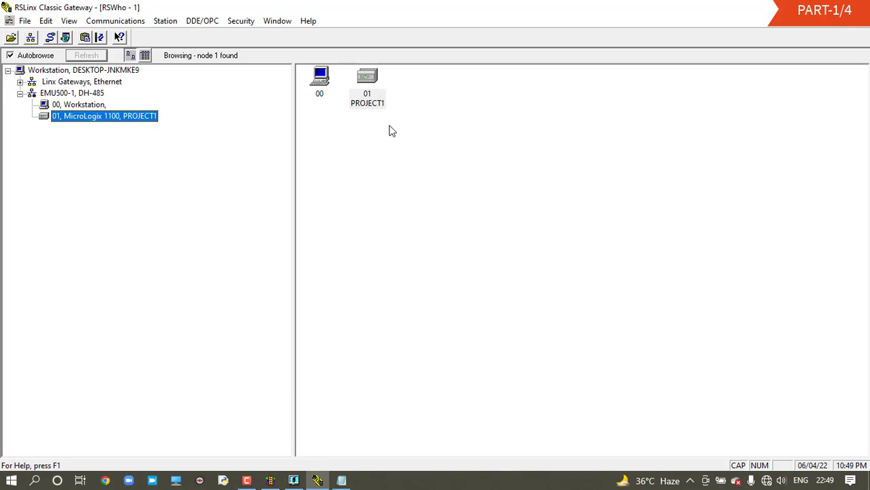
left_click(271, 481)
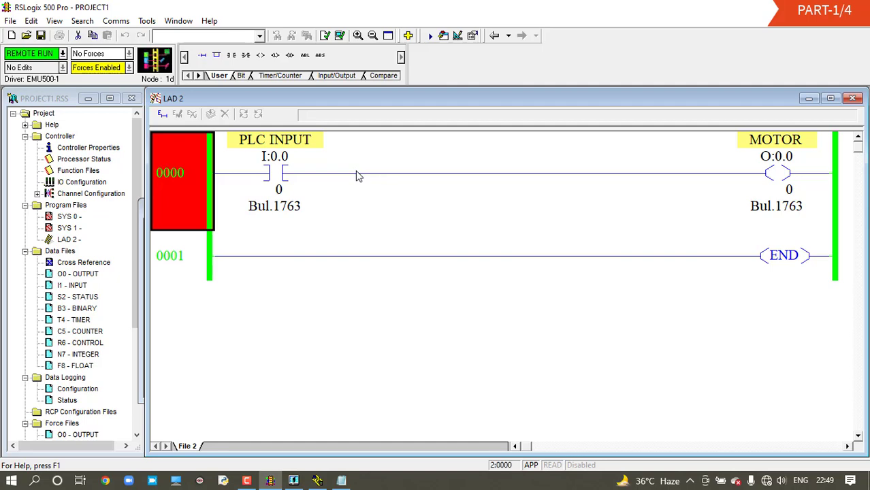
left_click(794, 7)
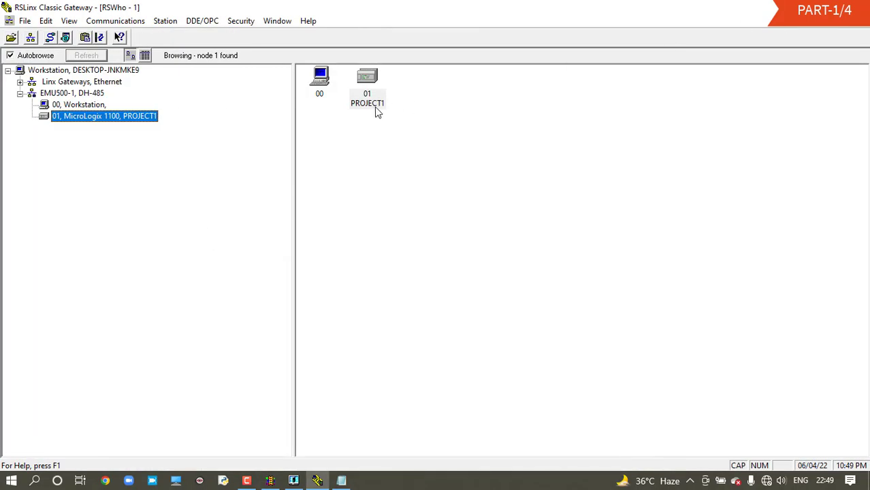
left_click(371, 87)
left_click(136, 117)
left_click(368, 96)
right_click(367, 96)
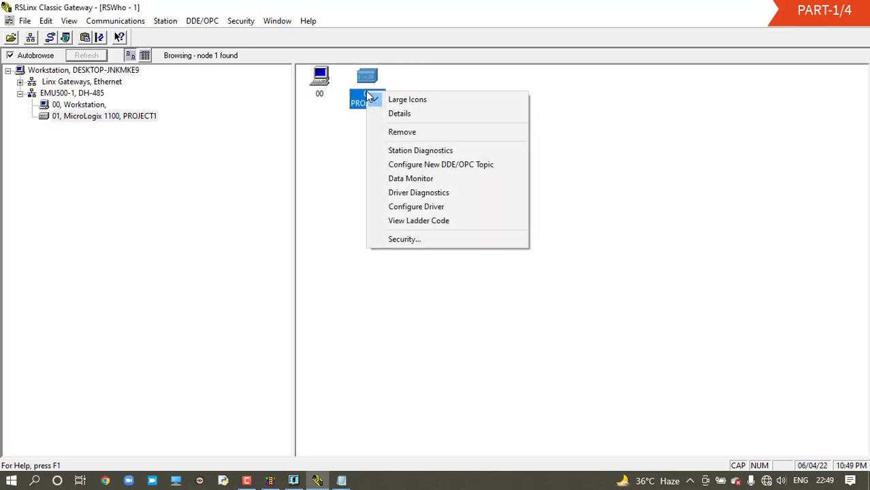
left_click(326, 133)
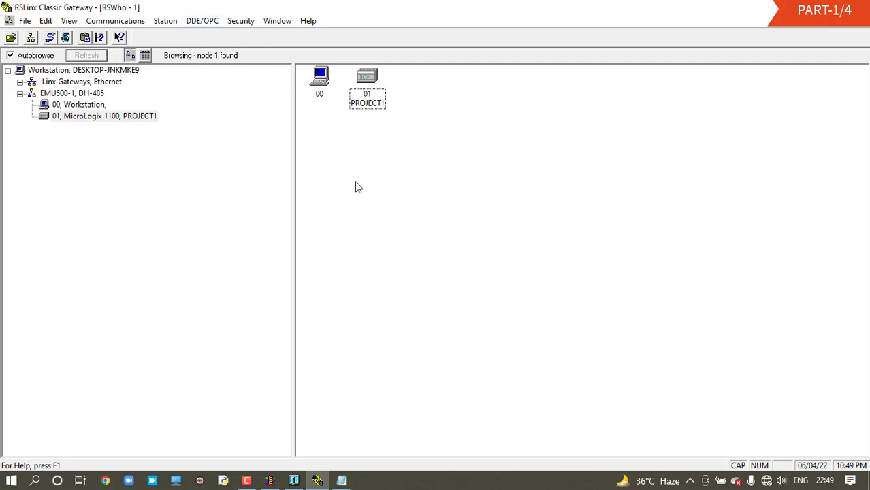
left_click(135, 120)
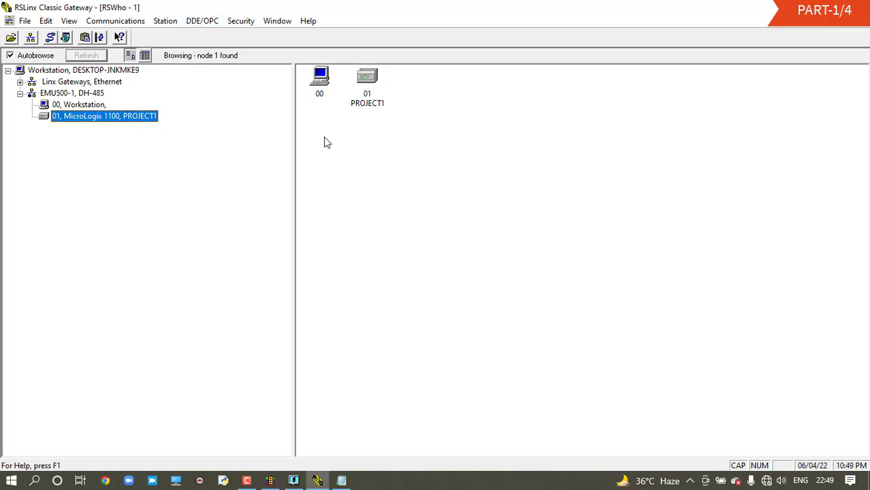
- Create a new DDE/OPC topic for the PROJECT1 node, name it PLC1100, and open its data collection settings
left_click(367, 87)
right_click(368, 88)
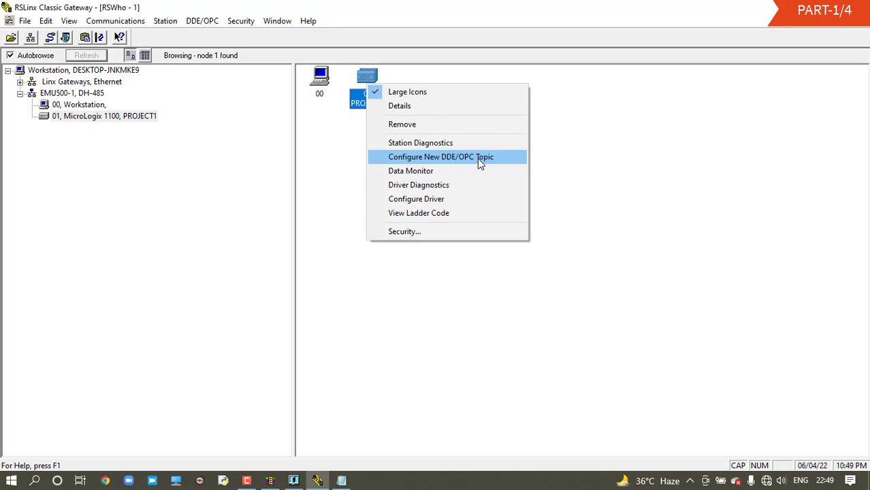
left_click(321, 134)
right_click(358, 80)
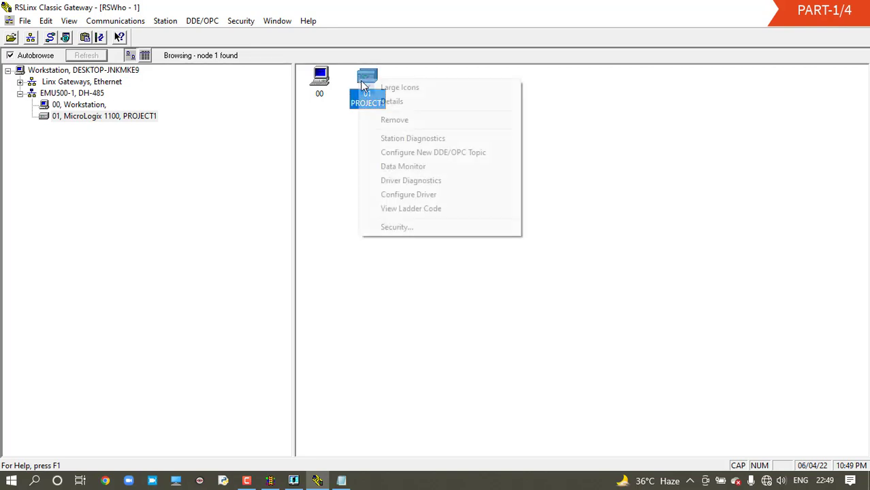
left_click(403, 158)
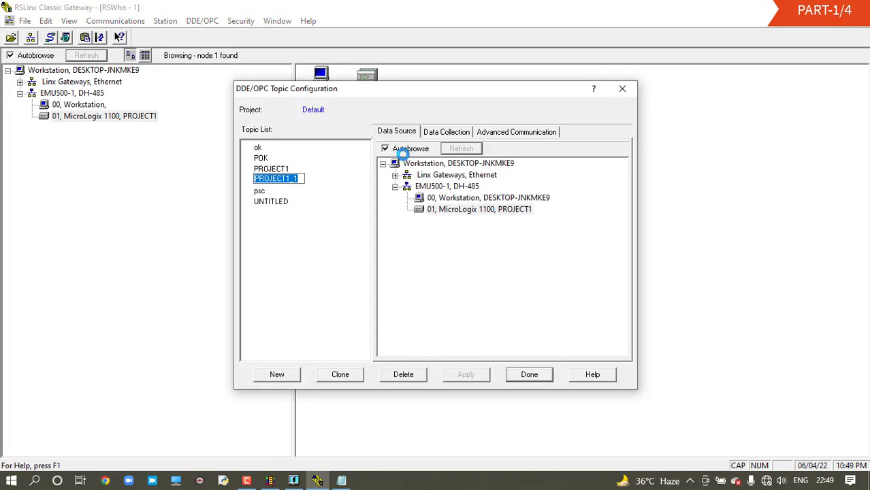
left_click_drag(367, 91, 414, 130)
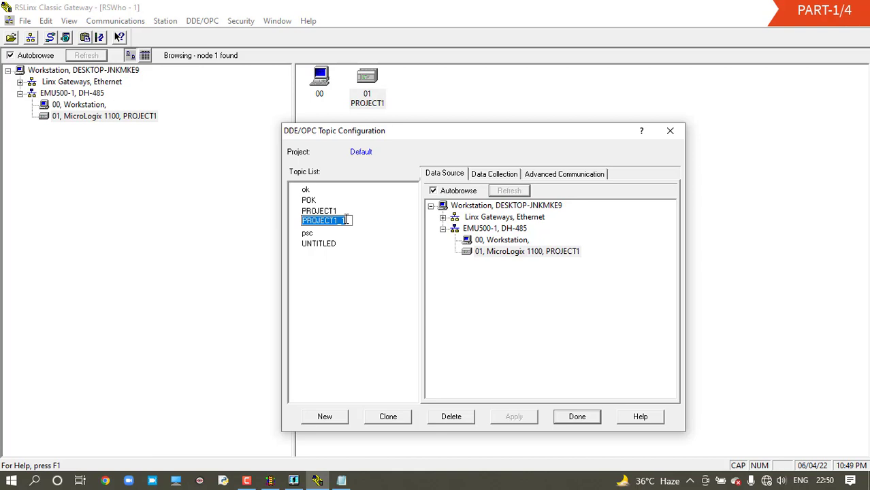
type("PLC11")
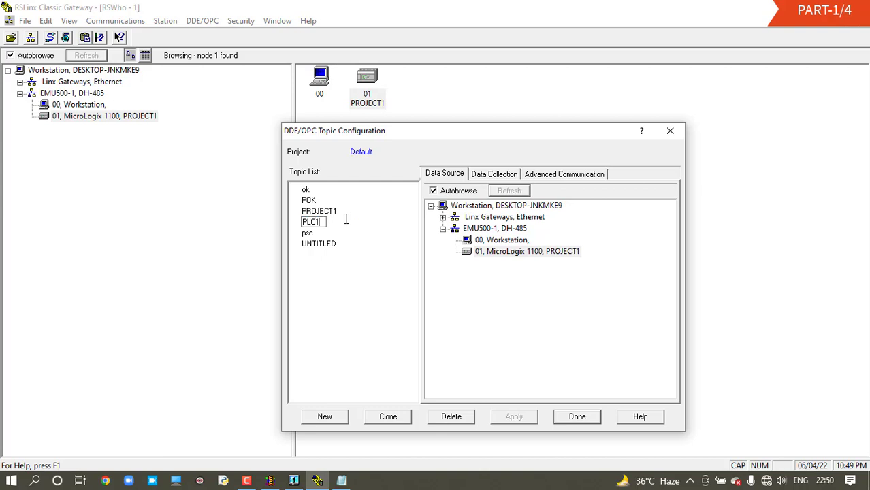
type("00")
left_click_drag(335, 223, 300, 224)
left_click(491, 176)
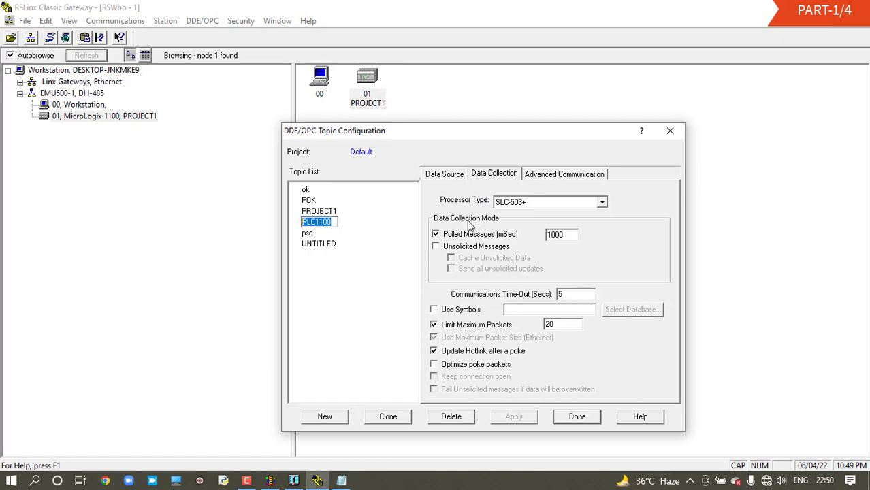
left_click(526, 238)
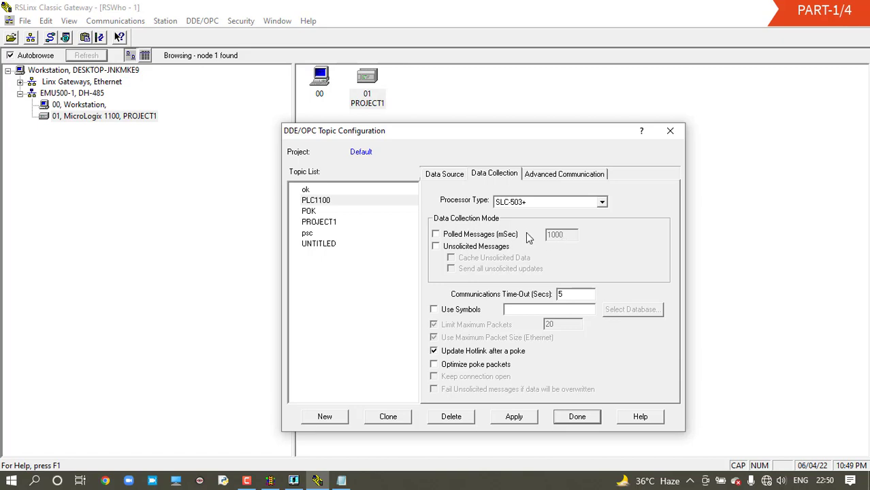
left_click(491, 234)
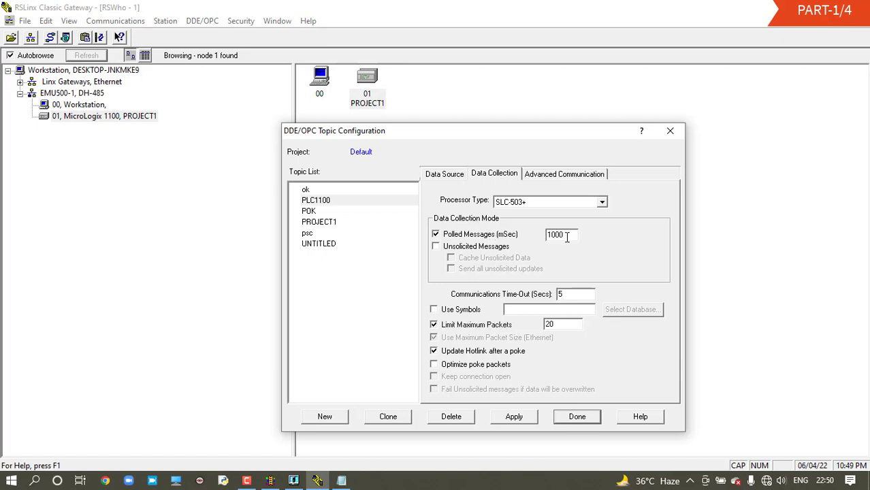
left_click_drag(567, 237, 537, 237)
left_click(437, 237)
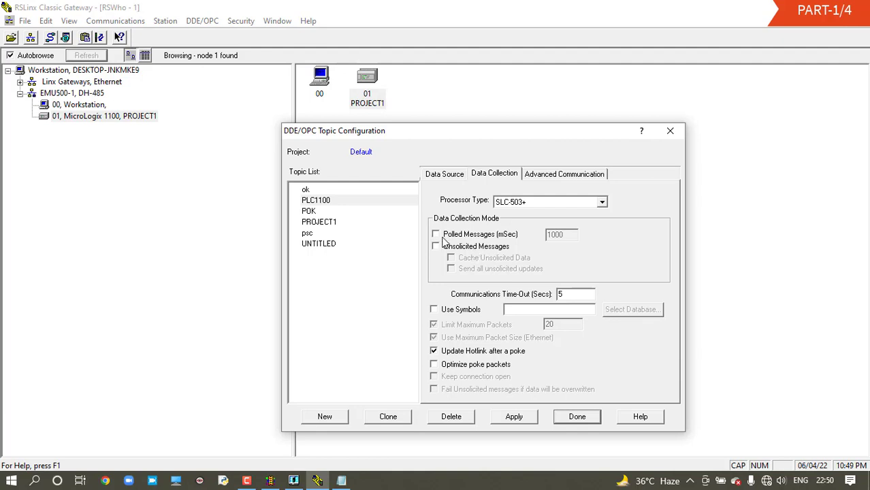
left_click(447, 235)
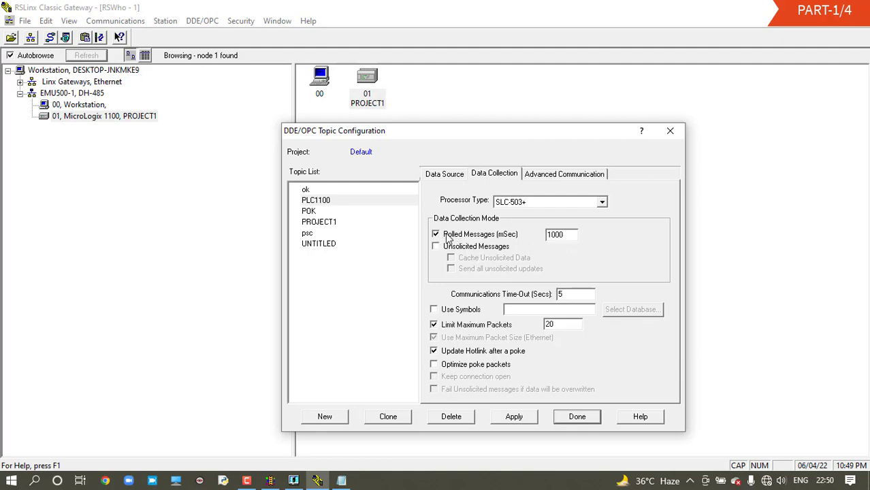
- Set the polled messages interval to 1 mSec for topic PLC1100, apply the topic update, and finish the topic configuration
left_click_drag(567, 235, 545, 235)
type("1")
left_click(504, 420)
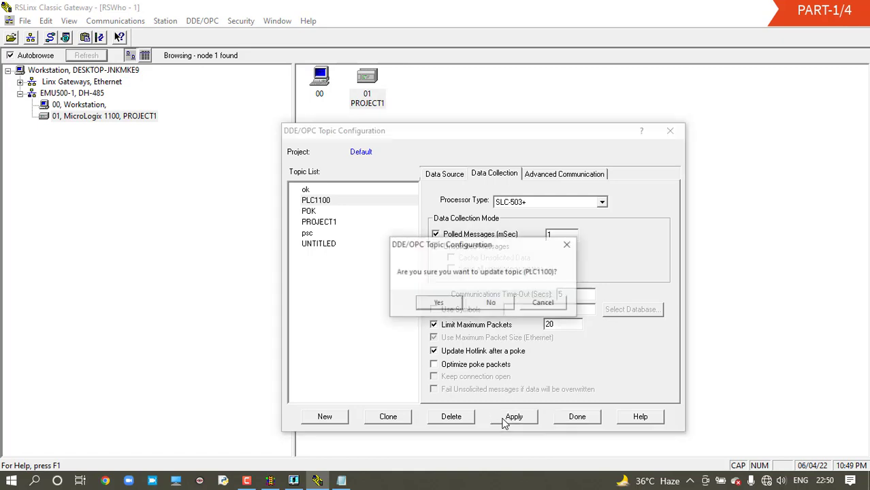
left_click(447, 302)
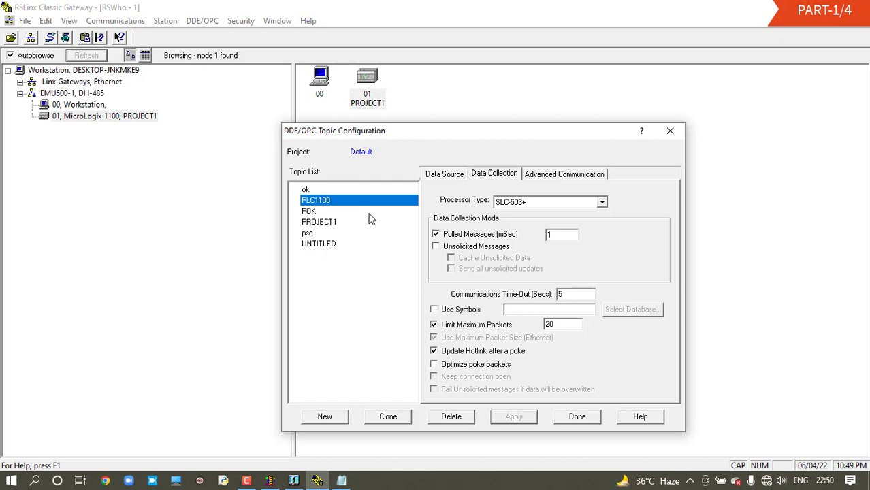
left_click(577, 420)
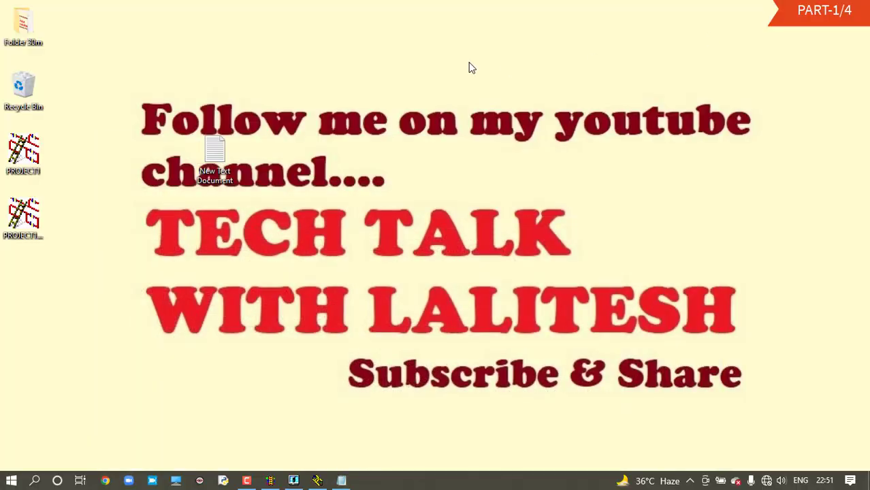
- Search for InTouch from the desktop and launch its Application Manager
right_click(468, 68)
left_click(494, 98)
left_click(11, 481)
type("INTOU")
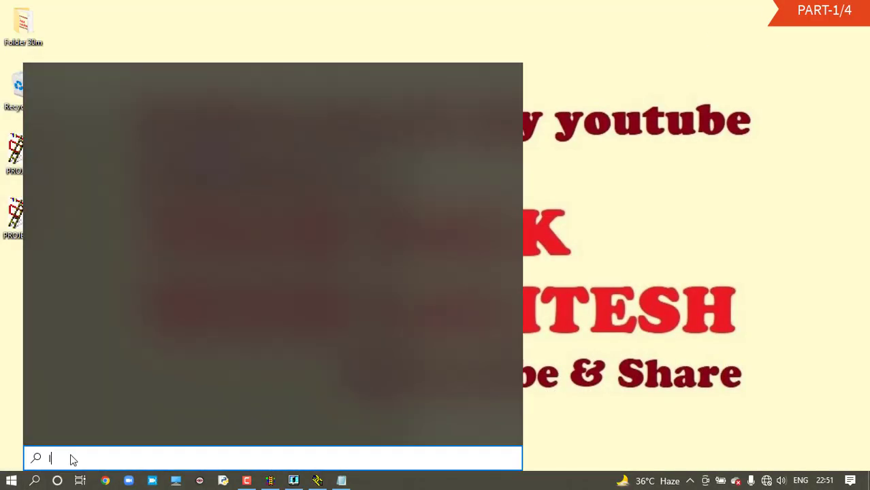
key("Return")
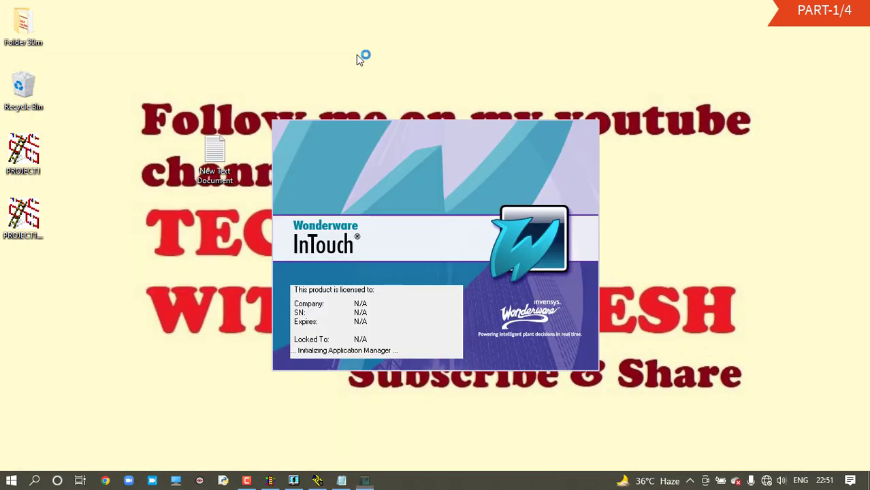
right_click(332, 32)
left_click(359, 70)
right_click(329, 20)
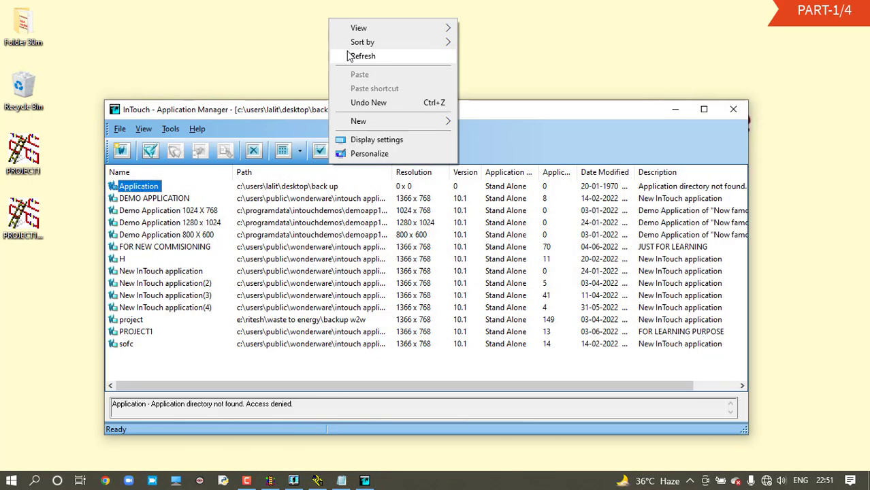
left_click(350, 55)
- Maximize the Application Manager and start a new InTouch application in the default base path, with NEW as its directory
left_click(709, 114)
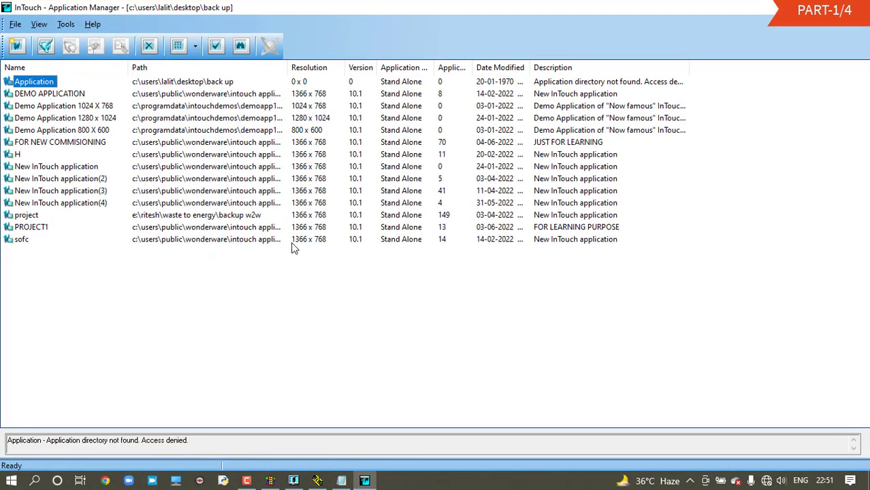
left_click(15, 24)
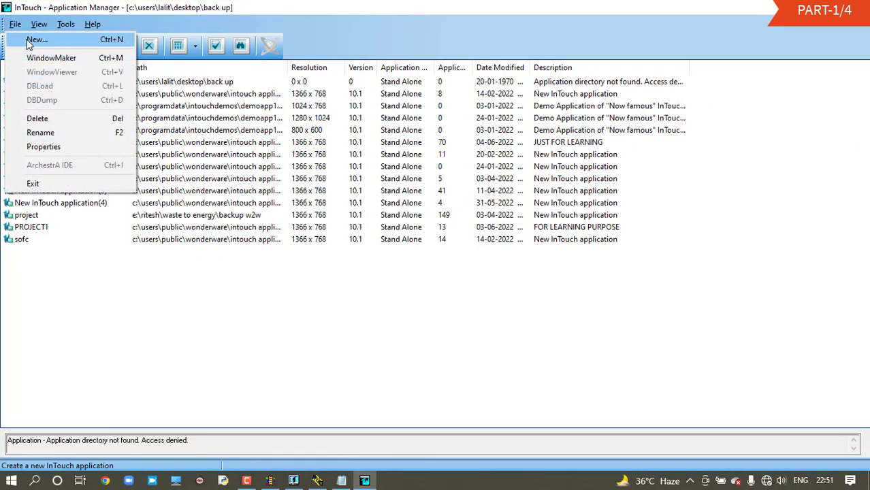
left_click(27, 39)
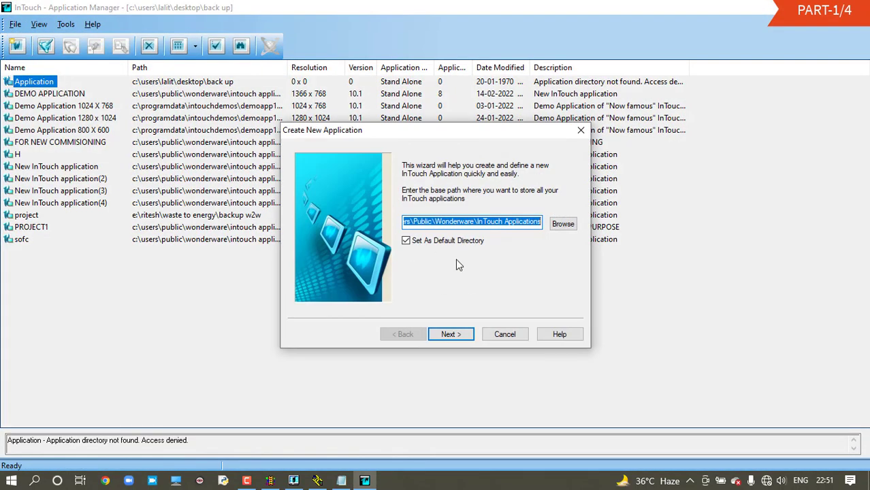
left_click(450, 335)
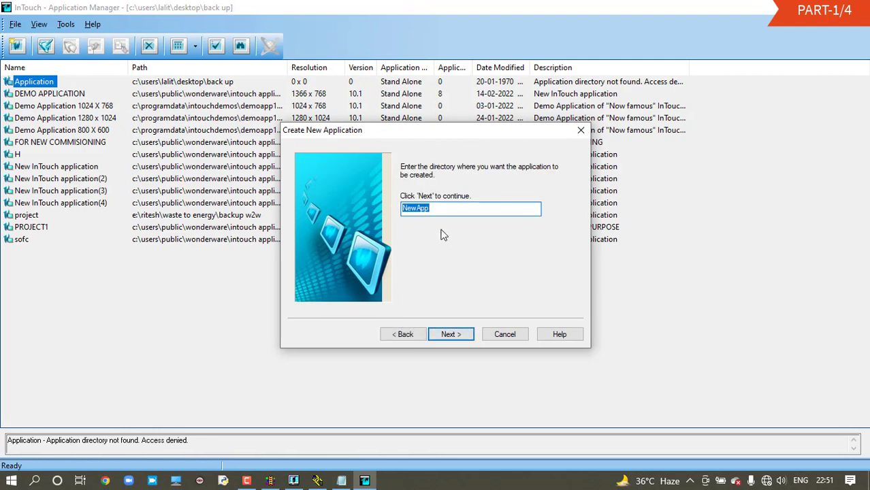
type("NEW")
left_click(461, 335)
- Name the new application SCADA PLC COMMUNICATION and finish creating it with the default description
type("SCAA")
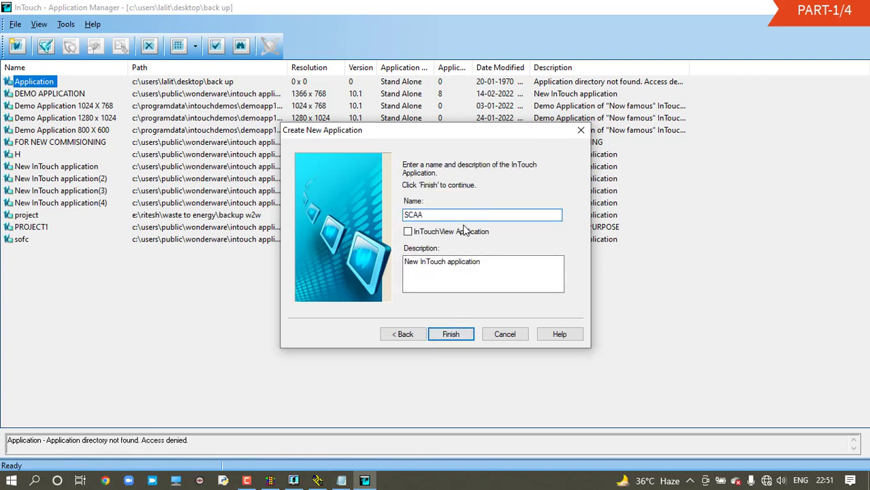
key("BackSpace")
type("DA PLC COMMUNICATION")
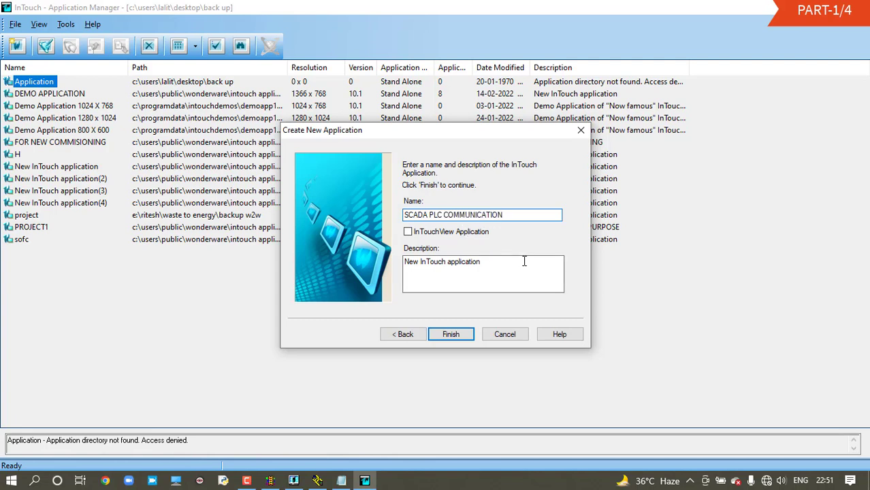
left_click_drag(524, 262, 434, 299)
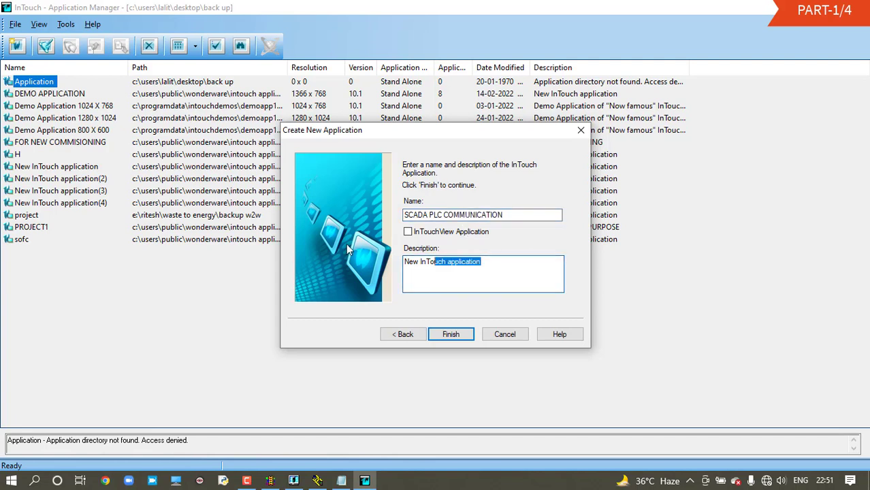
left_click(455, 337)
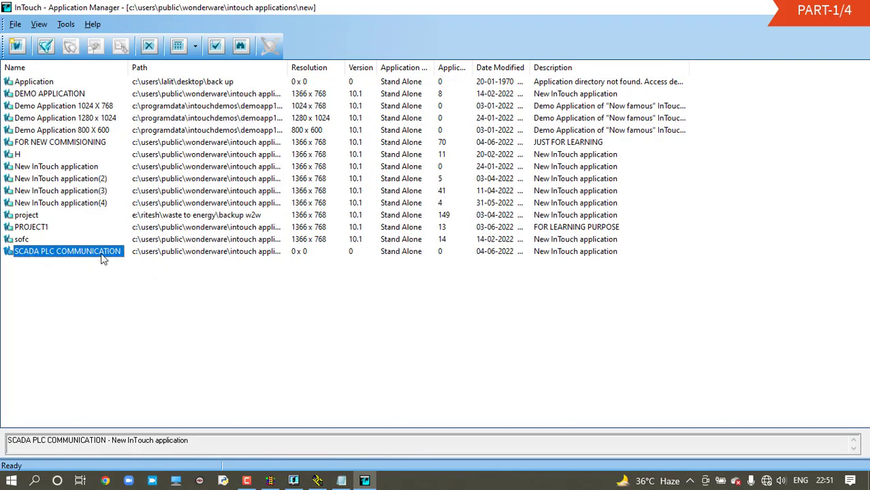
- Open the SCADA PLC COMMUNICATION application in WindowMaker, ignoring the missing license to run in demo mode
right_click(102, 258)
left_click(118, 263)
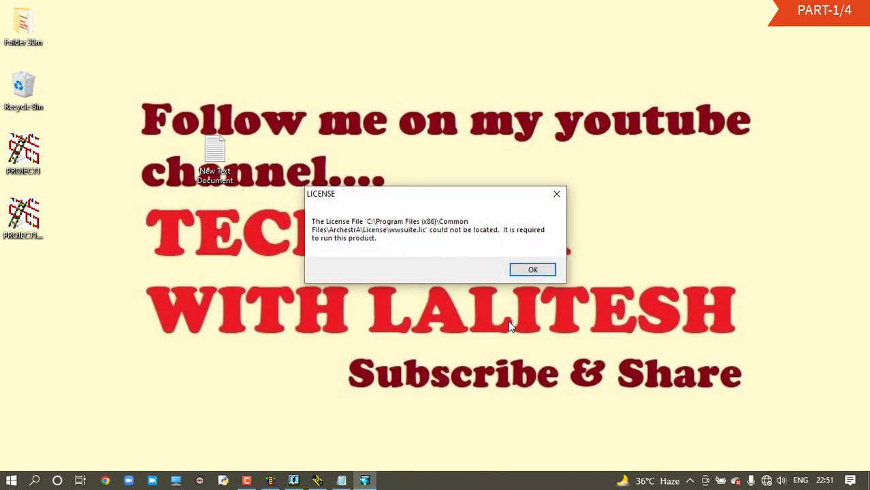
left_click(530, 271)
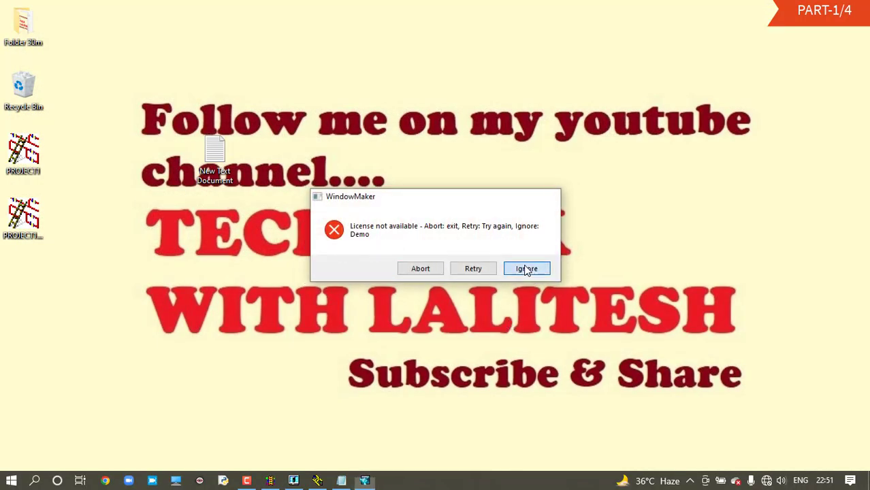
left_click(528, 269)
right_click(400, 6)
left_click(423, 38)
right_click(410, 23)
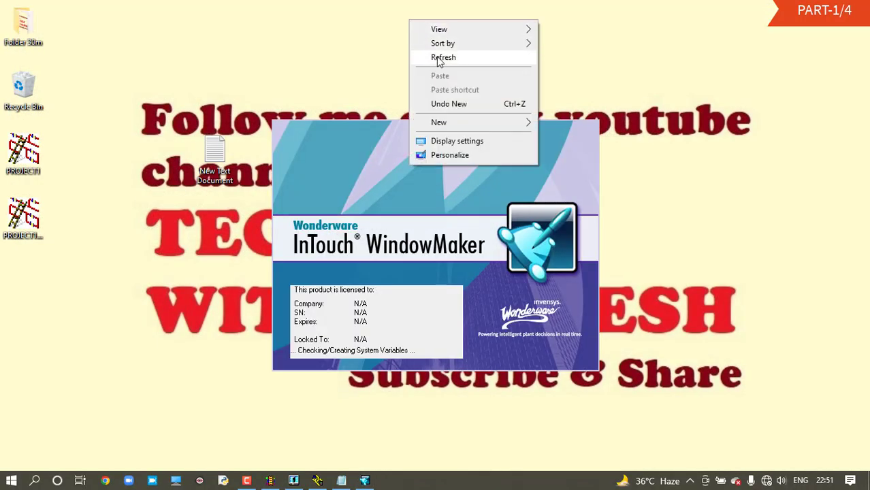
left_click(438, 58)
right_click(419, 19)
left_click(444, 62)
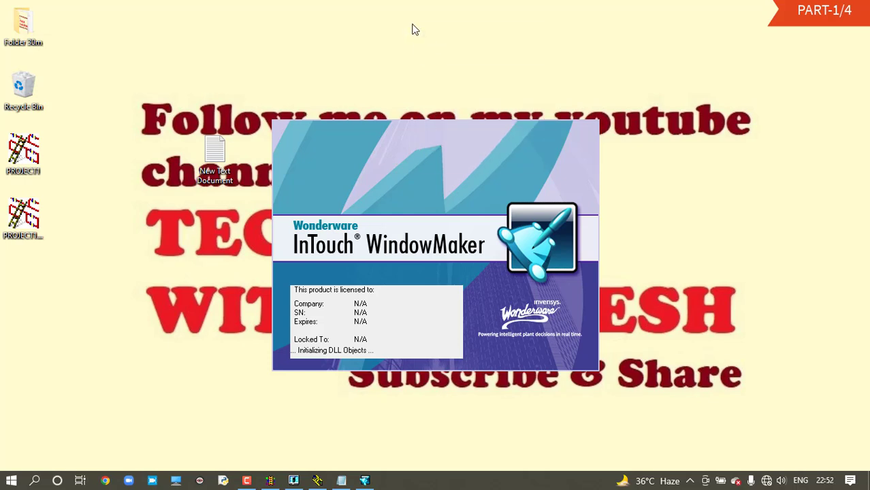
right_click(413, 24)
left_click(442, 63)
right_click(413, 24)
left_click(439, 62)
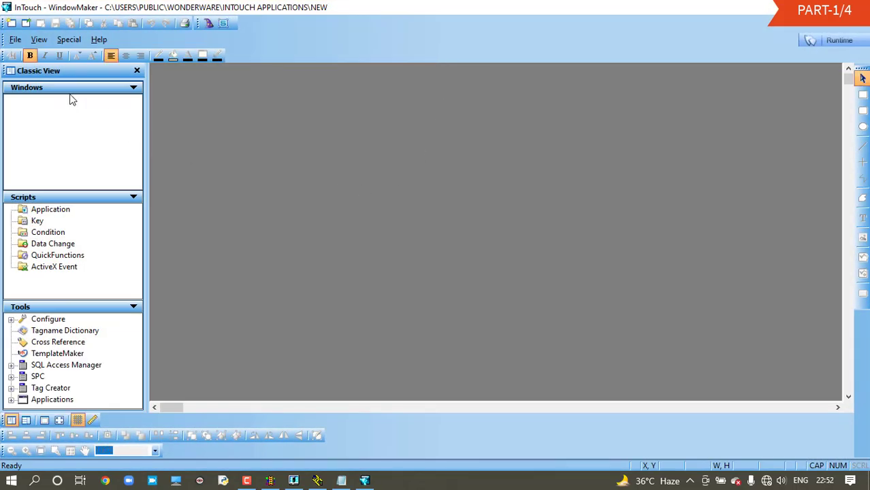
- Create a new Replace-type window named MAIN WINDOW and enlarge it to fill the workspace
left_click(15, 40)
left_click(31, 53)
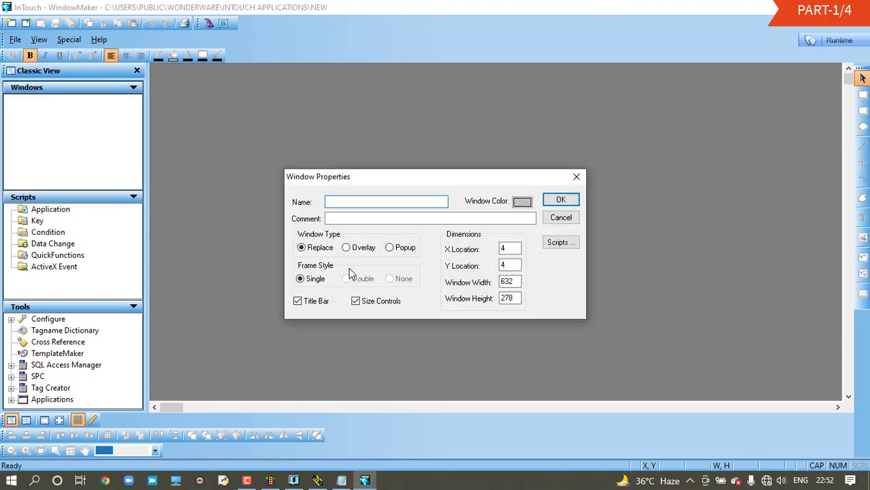
type("MAIN WI")
type("NDOW")
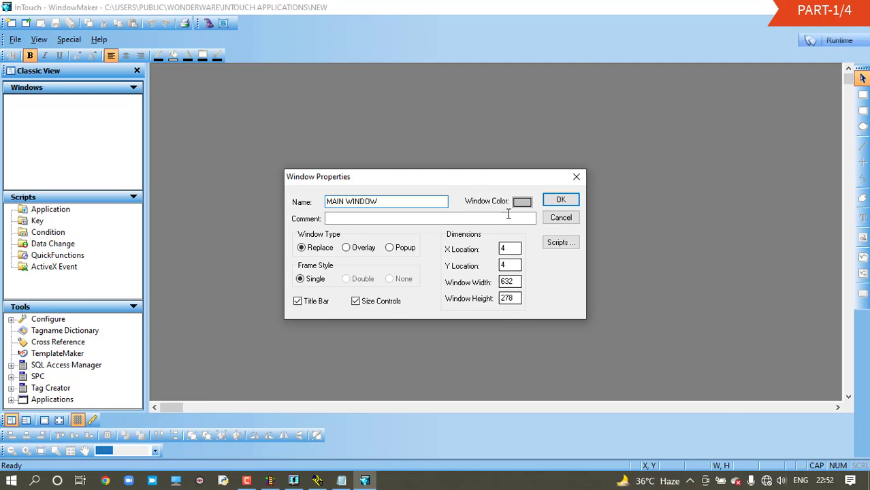
left_click(560, 200)
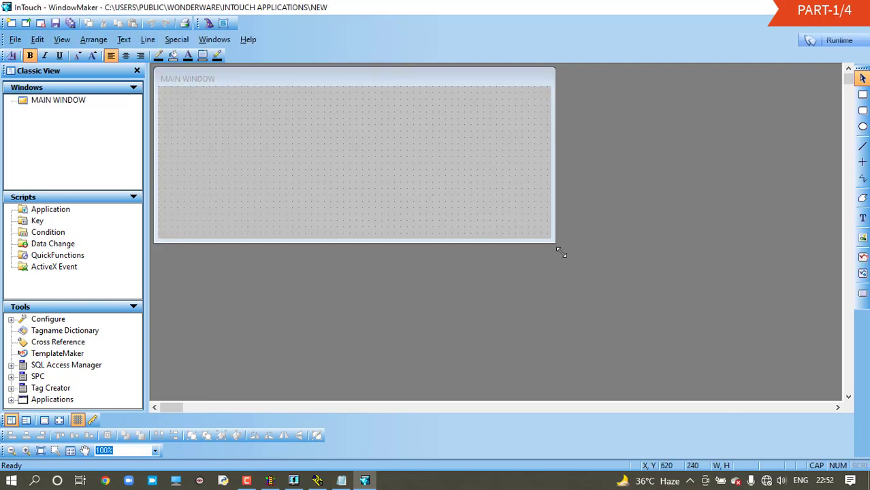
left_click_drag(556, 241, 842, 406)
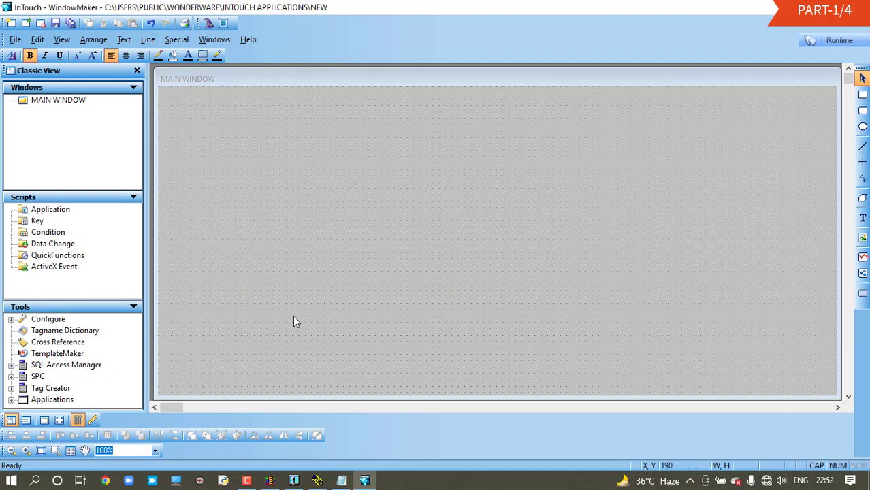
- Switch to RSLogix 500 and examine rung 0000 with the PLC INPUT contact I:0.0 and the MOTOR output O:0.0
left_click(279, 481)
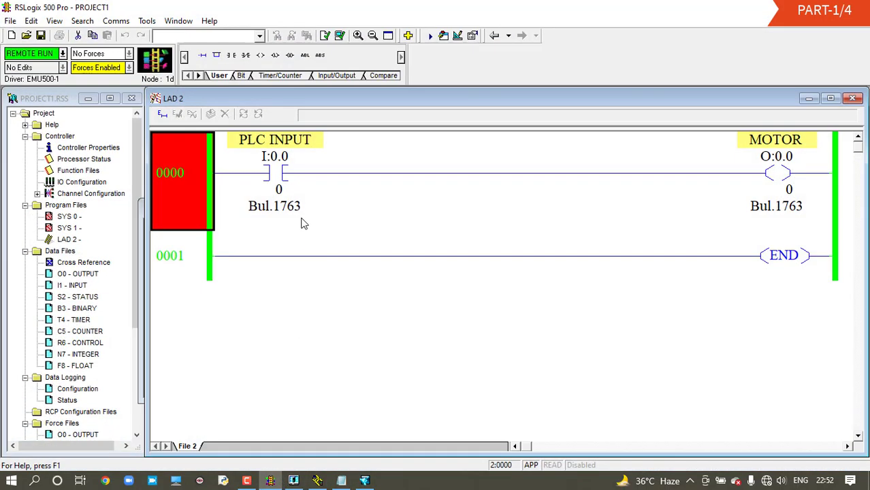
left_click(172, 255)
left_click(281, 174)
left_click(783, 181)
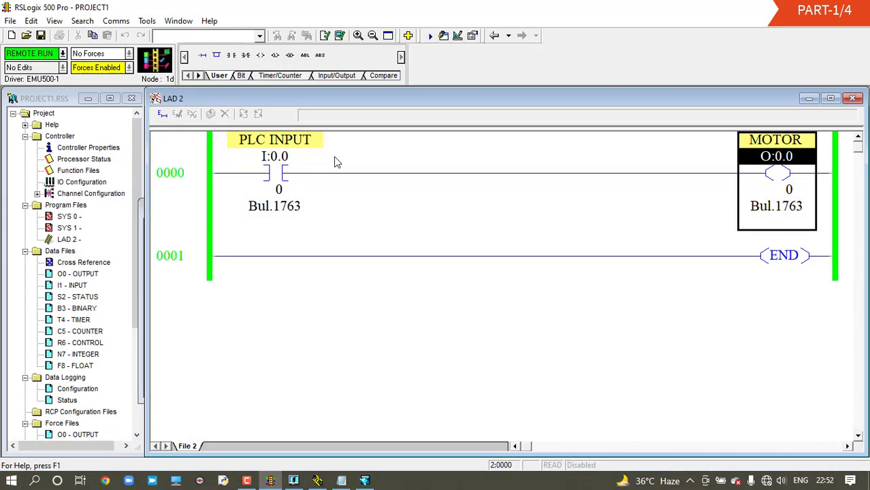
left_click(196, 187)
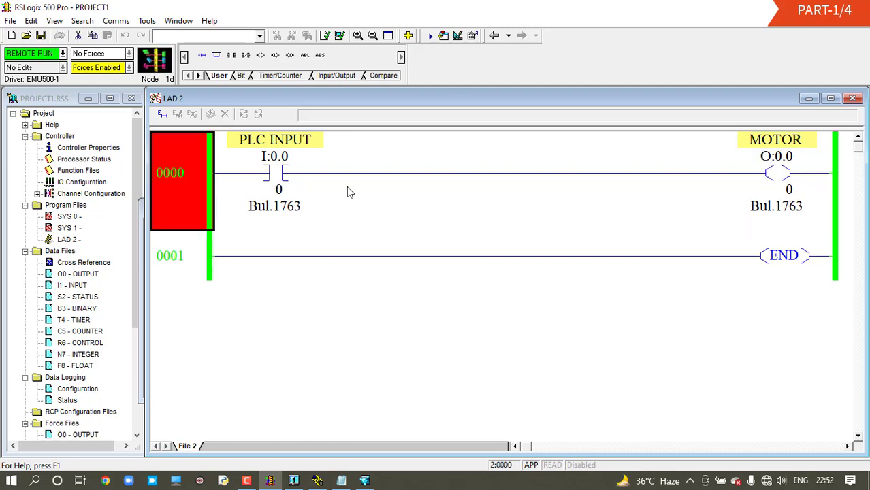
right_click(782, 169)
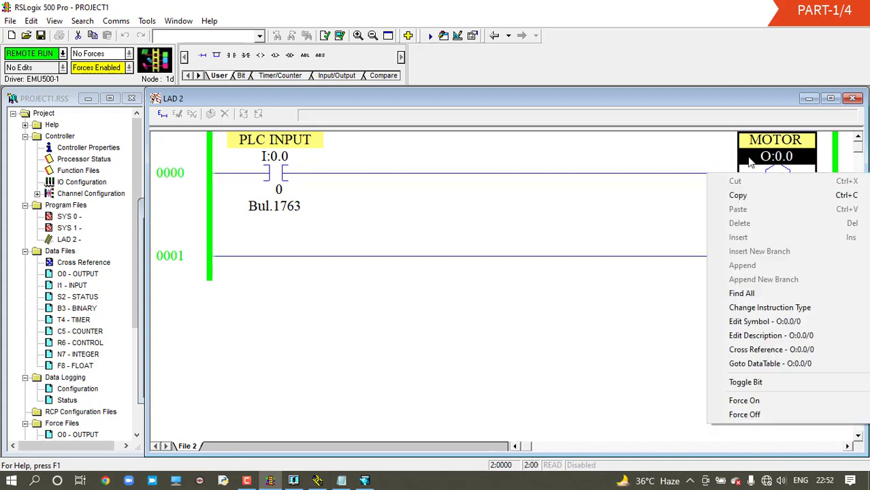
left_click(683, 160)
left_click(204, 192)
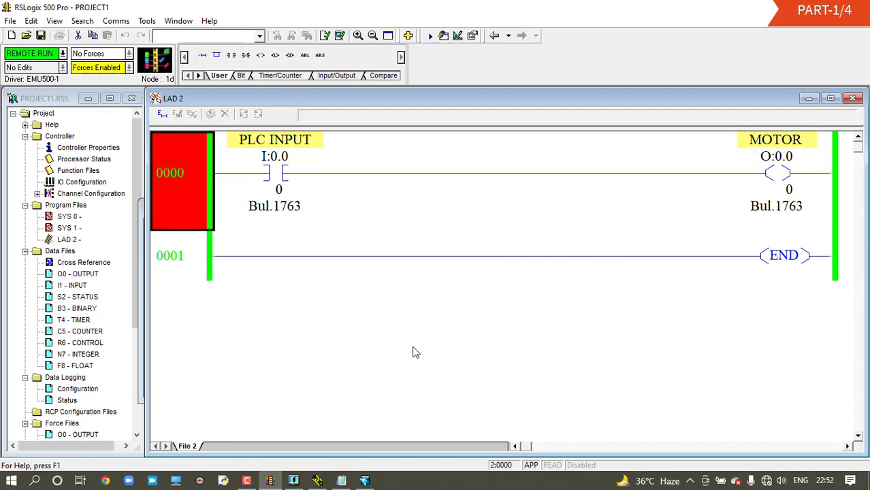
- Return to WindowMaker and draw a near-circular ellipse about 280 by 270 in the upper-left corner of MAIN WINDOW
left_click(365, 480)
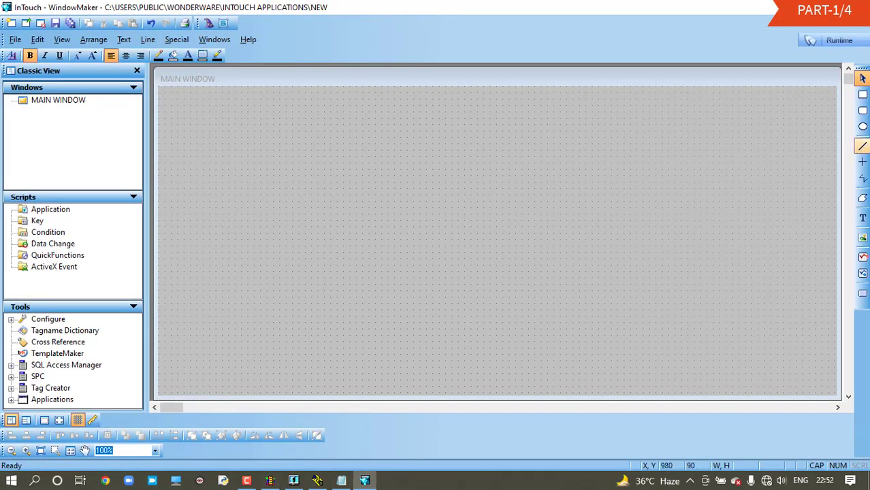
left_click(862, 127)
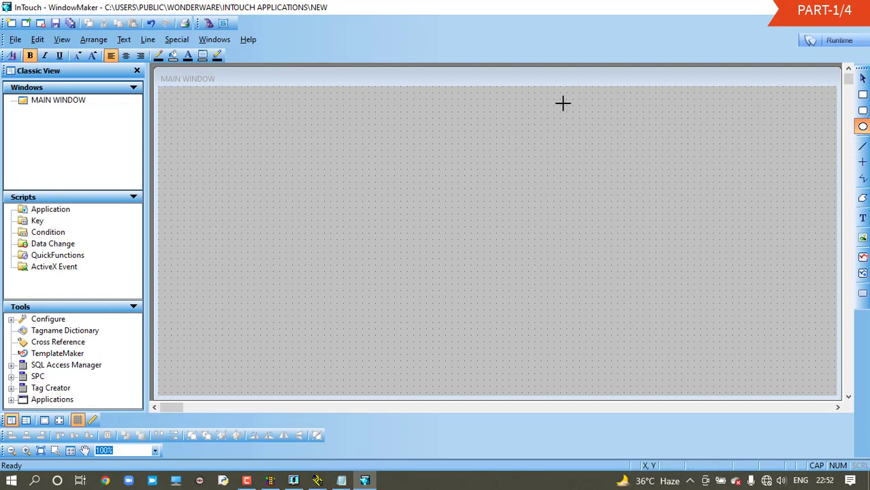
left_click_drag(343, 92, 164, 252)
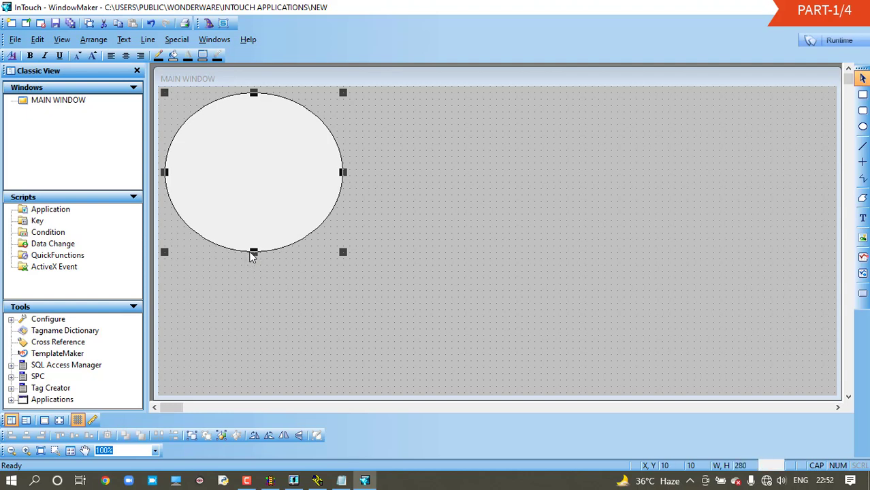
left_click_drag(251, 258, 254, 264)
left_click(460, 193)
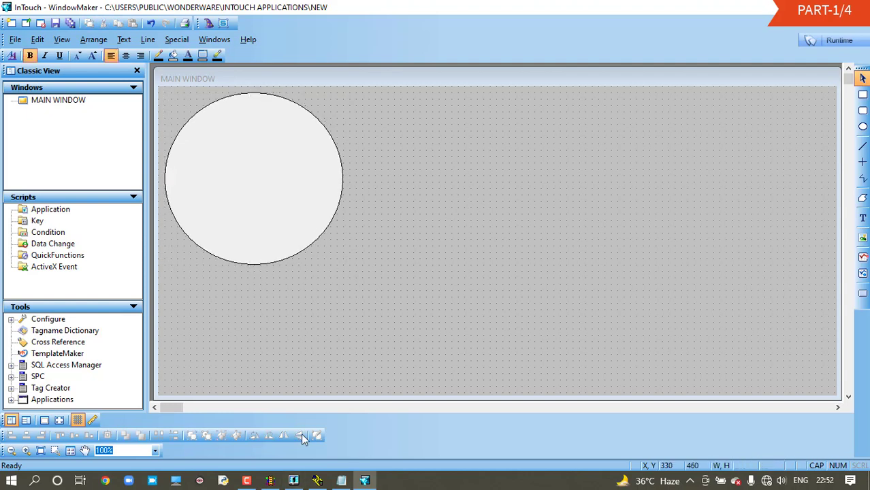
- Select the drawn ellipse, then check the MOTOR output O:0.0 on the RSLogix 500 ladder rung
left_click(264, 145)
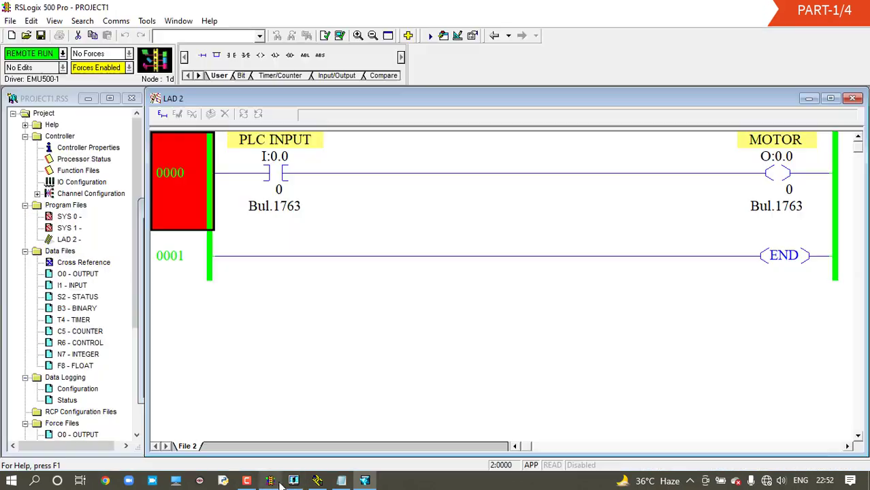
left_click(269, 480)
left_click(774, 158)
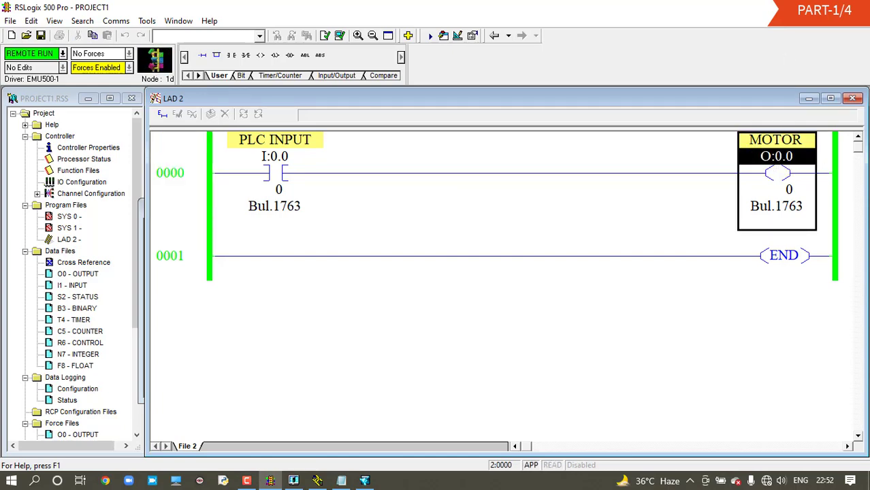
- Return to WindowMaker and give the ellipse a discrete fill color link with expression MOTOR, green for On and red for Off
left_click(365, 481)
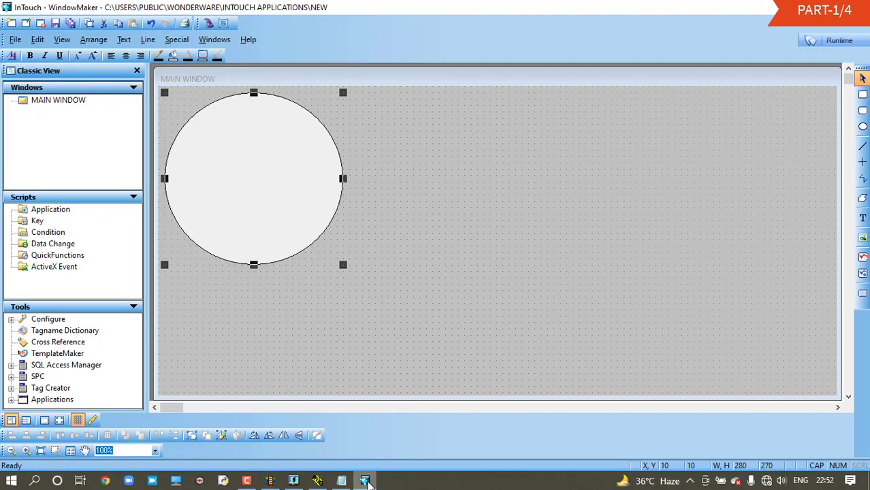
double_click(268, 195)
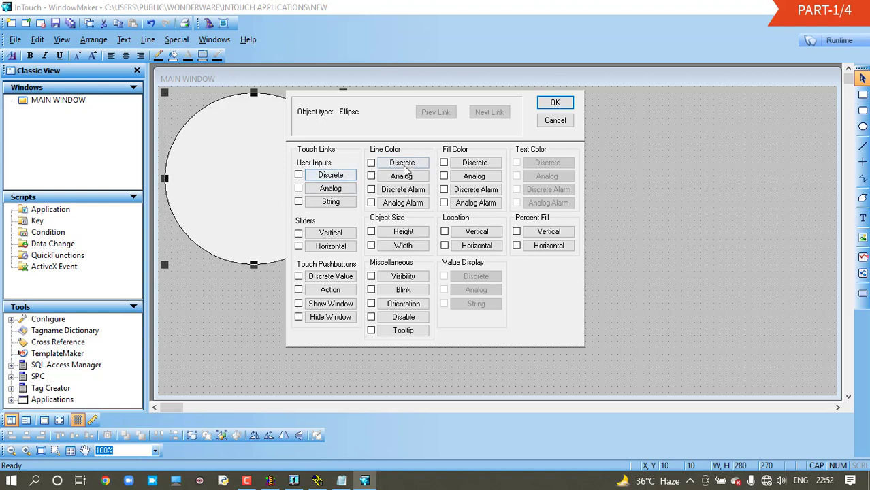
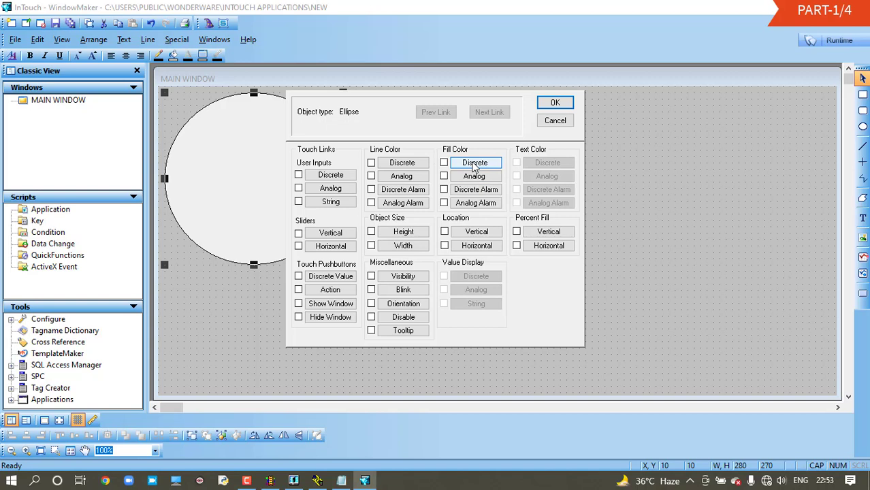
left_click(474, 163)
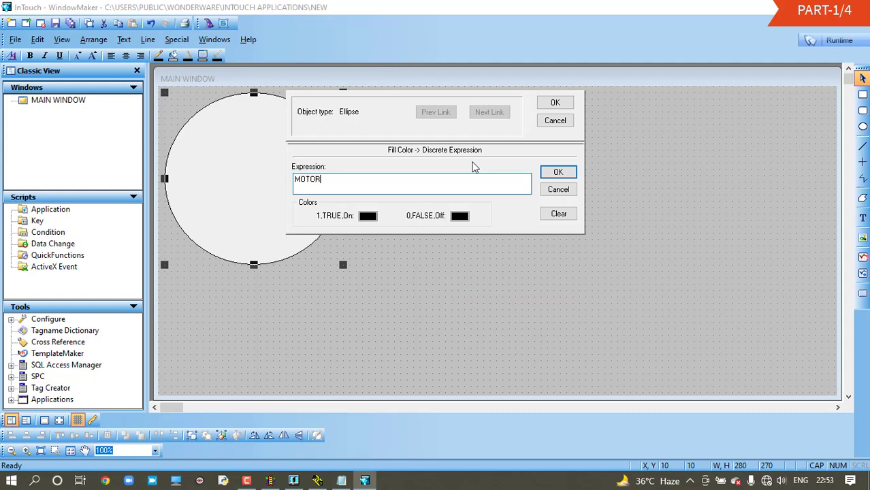
left_click(367, 218)
left_click(392, 274)
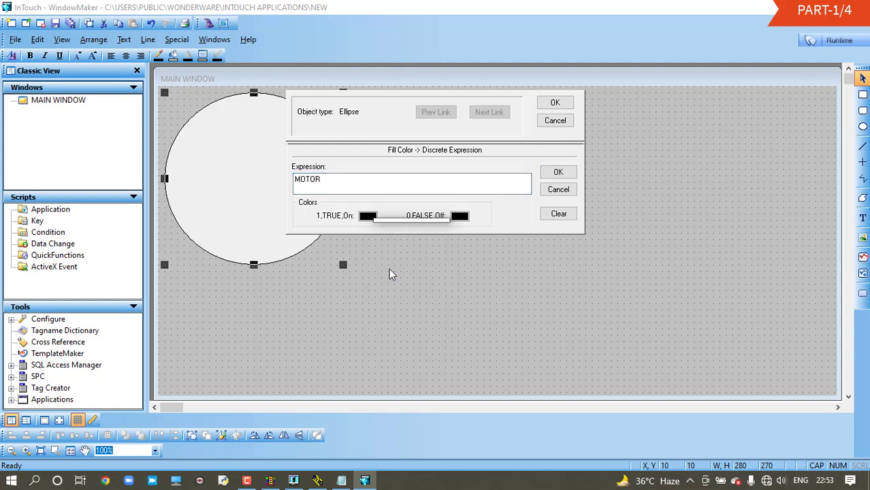
left_click(463, 216)
left_click(469, 270)
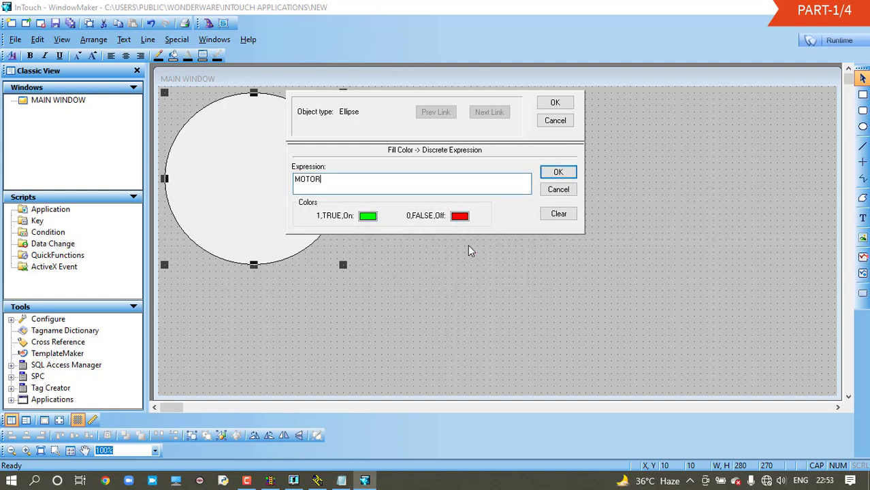
left_click(558, 173)
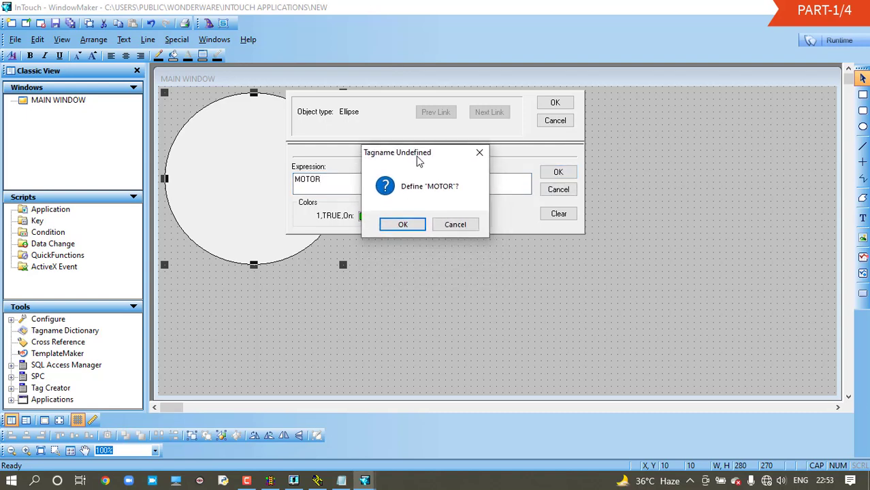
- Define the MOTOR tagname and set its type to I/O Discrete
left_click(414, 224)
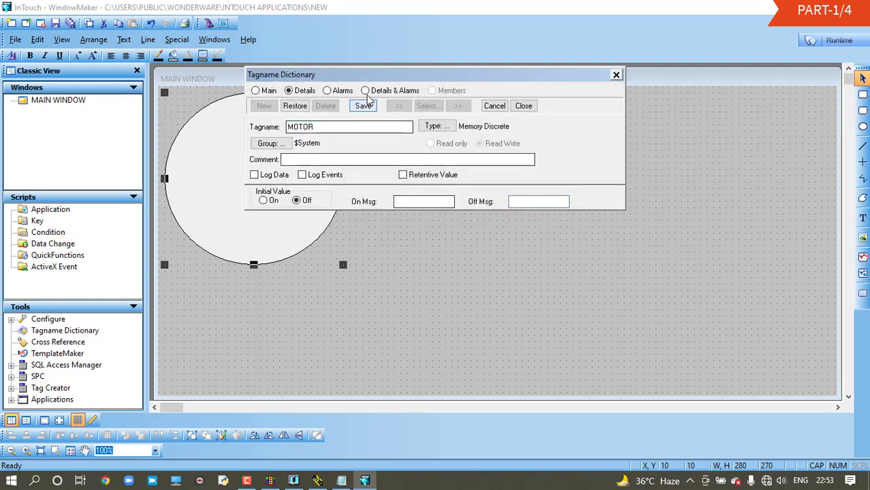
left_click_drag(384, 83, 492, 93)
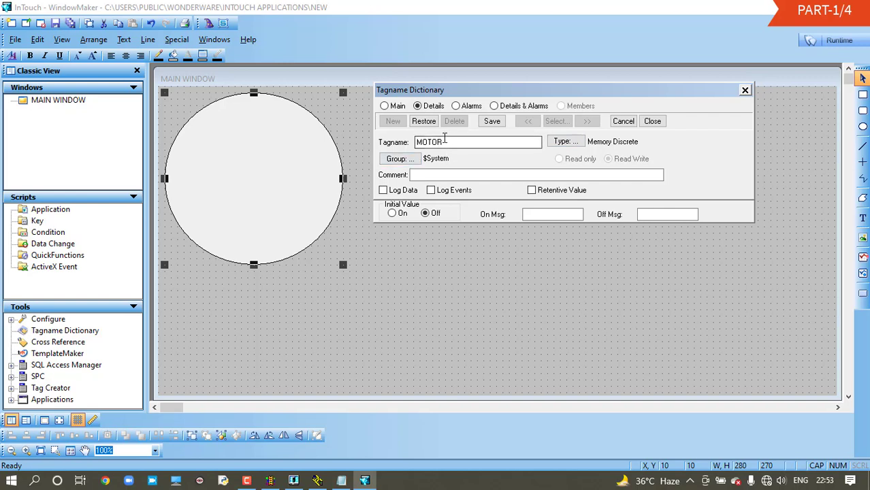
left_click_drag(453, 144, 422, 143)
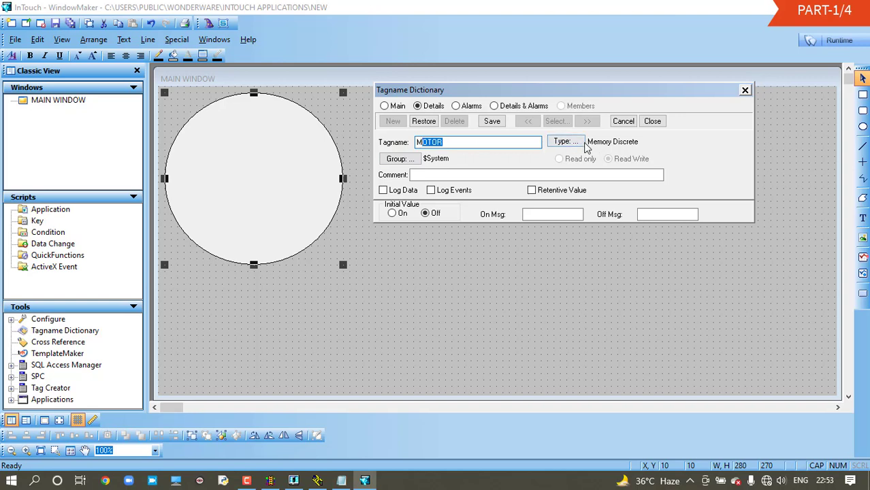
left_click(560, 143)
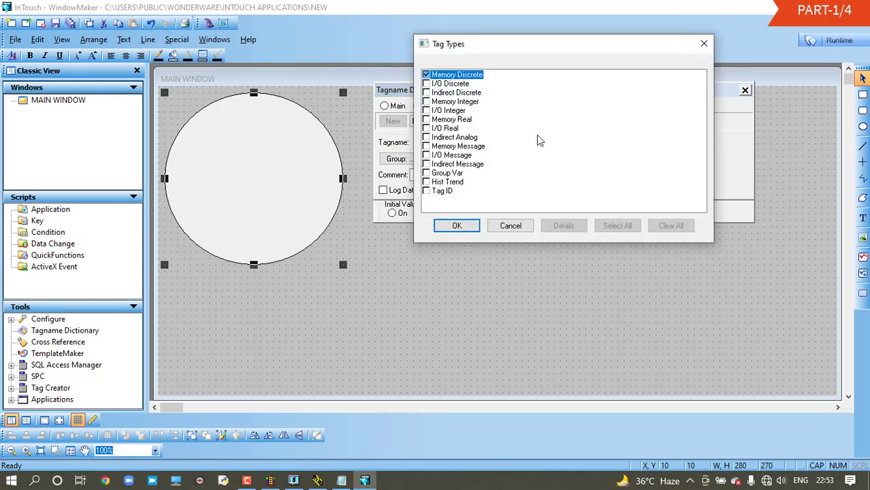
left_click(429, 85)
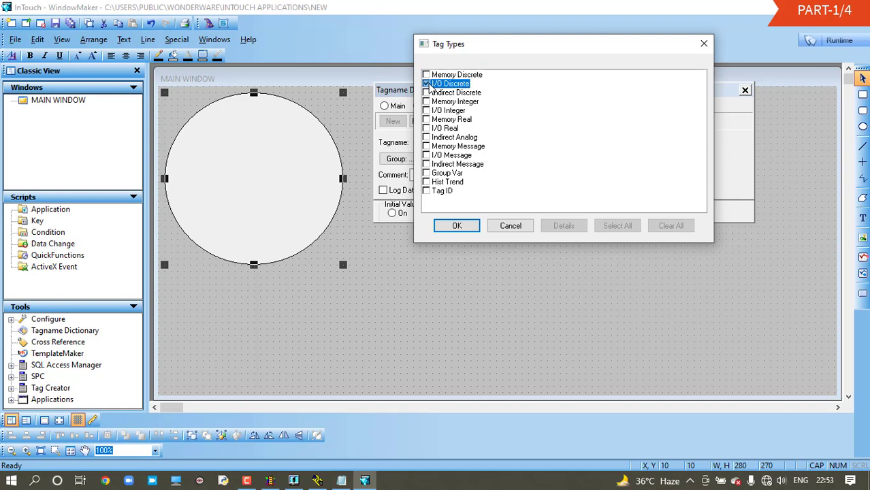
left_click(457, 226)
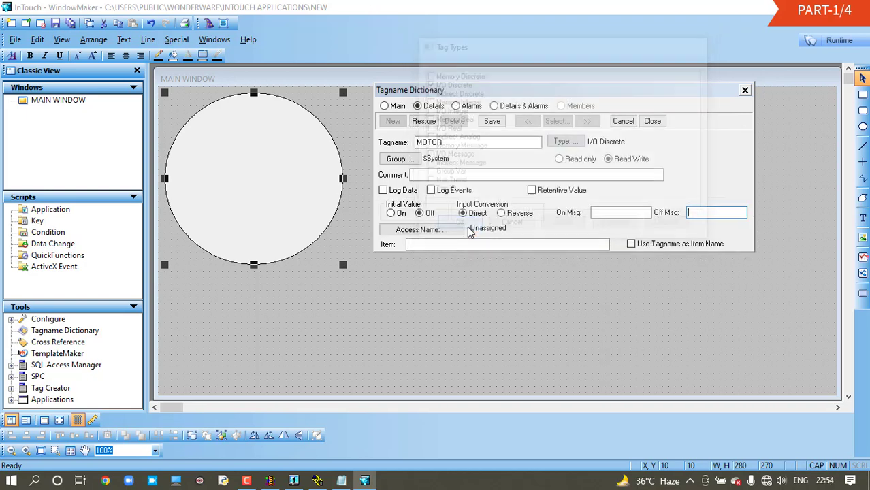
- Start adding an access name for the MOTOR tag and name it PLCCOMM, leaving the node name blank
left_click(426, 230)
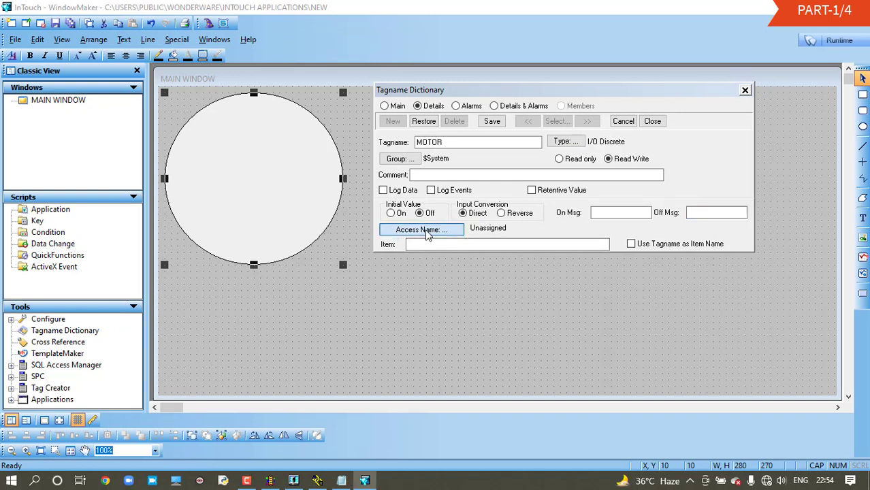
left_click(427, 231)
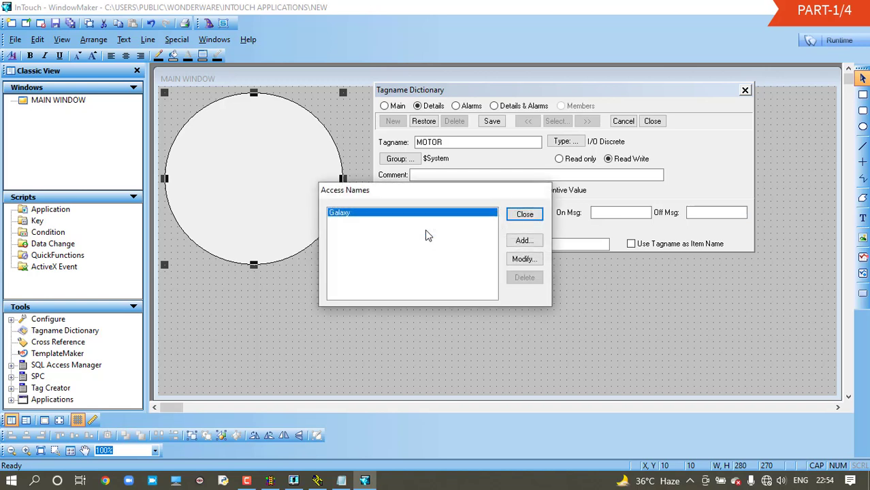
left_click_drag(417, 189, 415, 264)
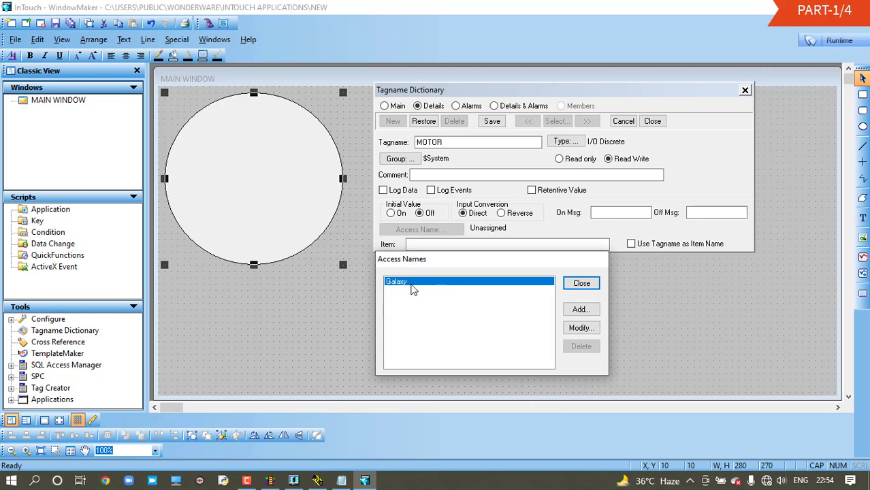
left_click(580, 309)
left_click_drag(422, 147, 547, 102)
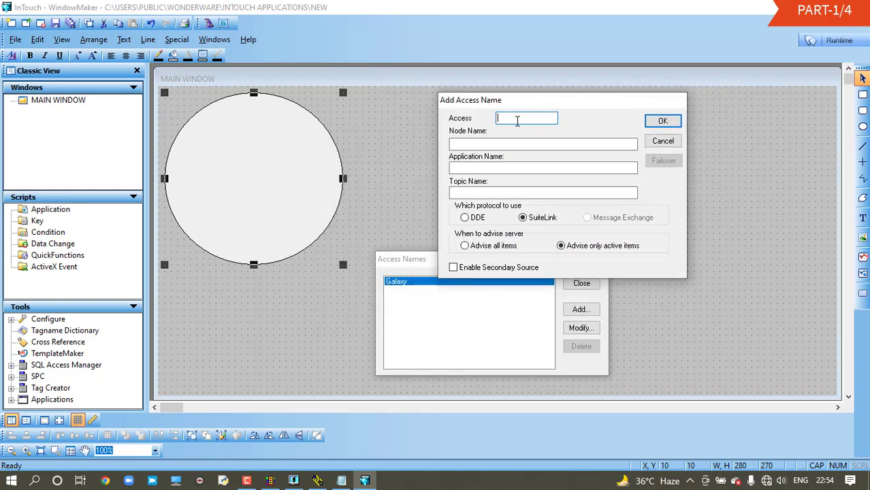
type("PLCCOMM")
left_click(485, 142)
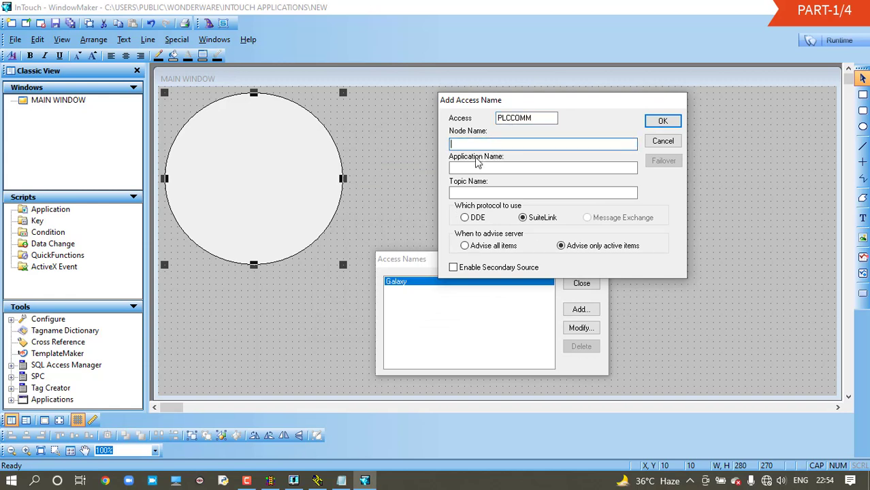
- Check the Notepad notes for the Allen Bradley application software, then return to WindowMaker and set the application name to RSLINX
left_click(474, 167)
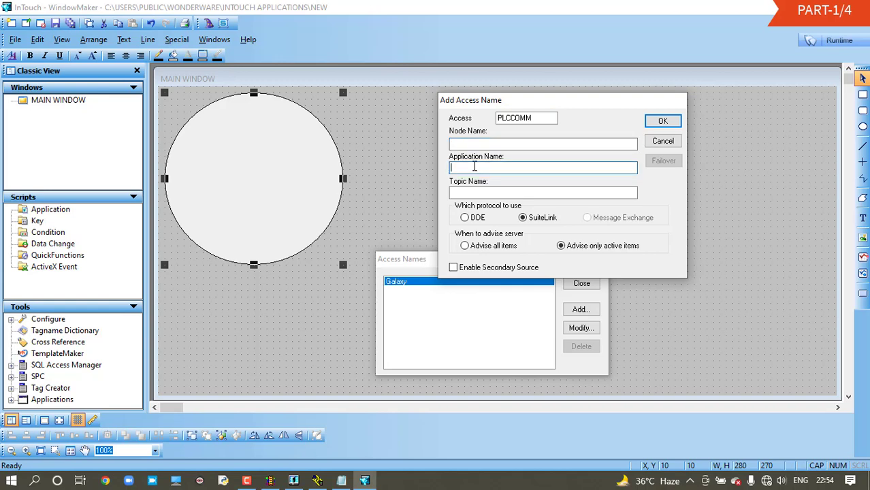
left_click(340, 480)
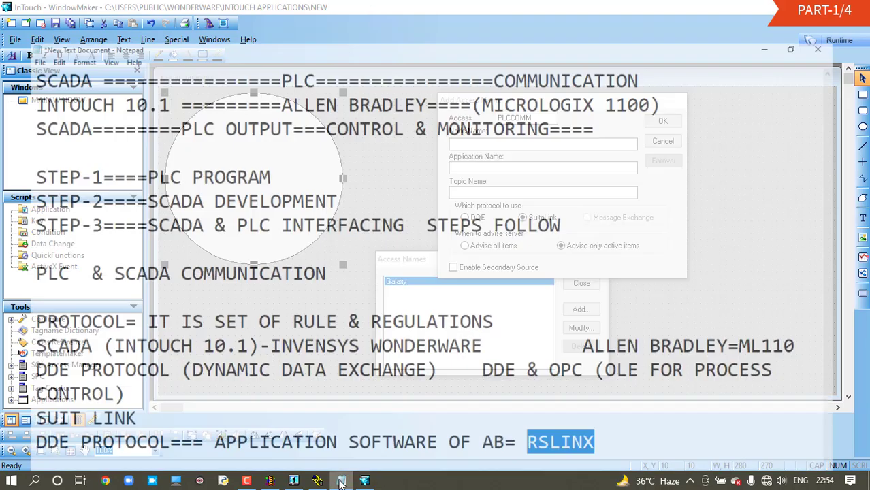
left_click(517, 434)
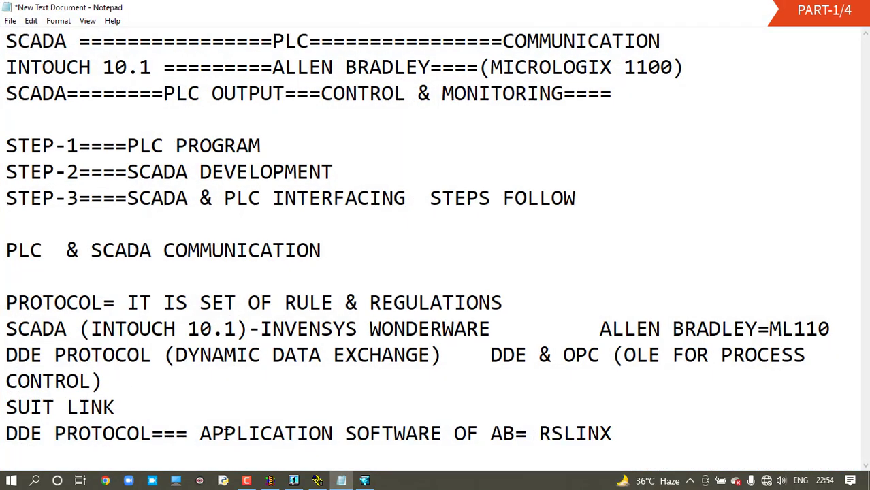
left_click_drag(200, 433, 431, 441)
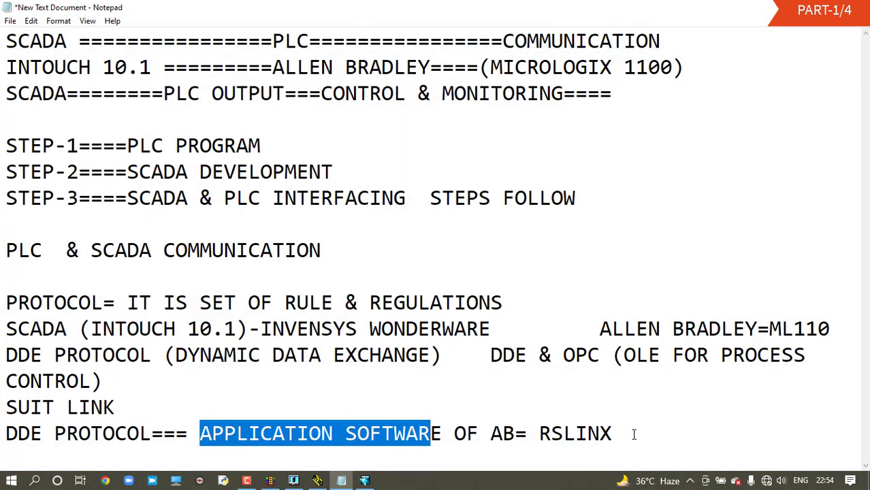
left_click_drag(634, 434, 544, 434)
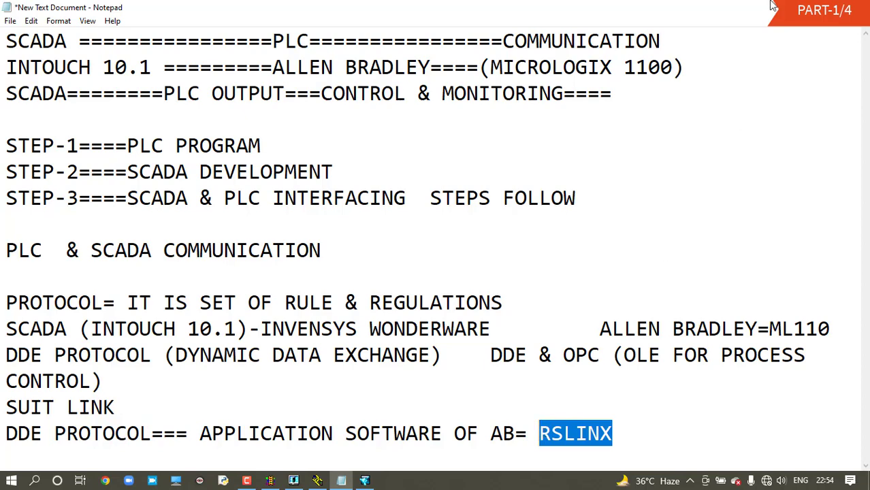
key("alt+Tab")
left_click(468, 166)
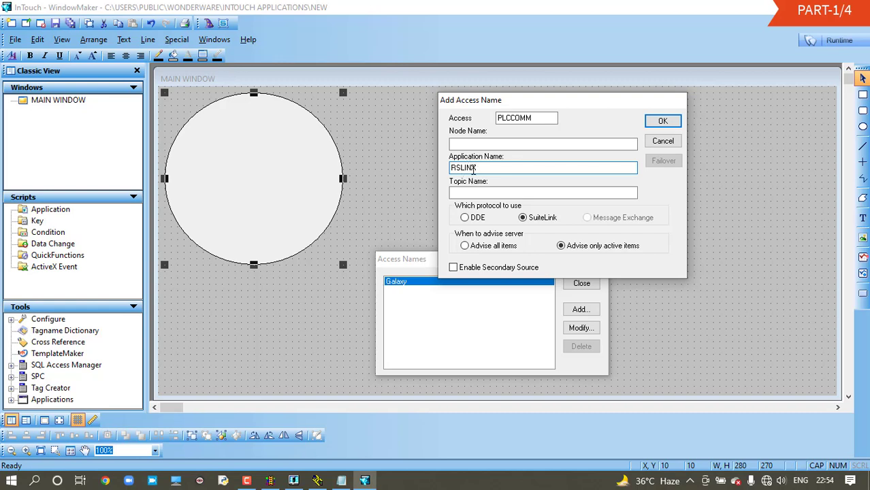
left_click_drag(481, 168, 443, 169)
- Set the topic name to ML1100 with the DDE protocol, then save PLCCOMM and assign it to the MOTOR tag
left_click(471, 193)
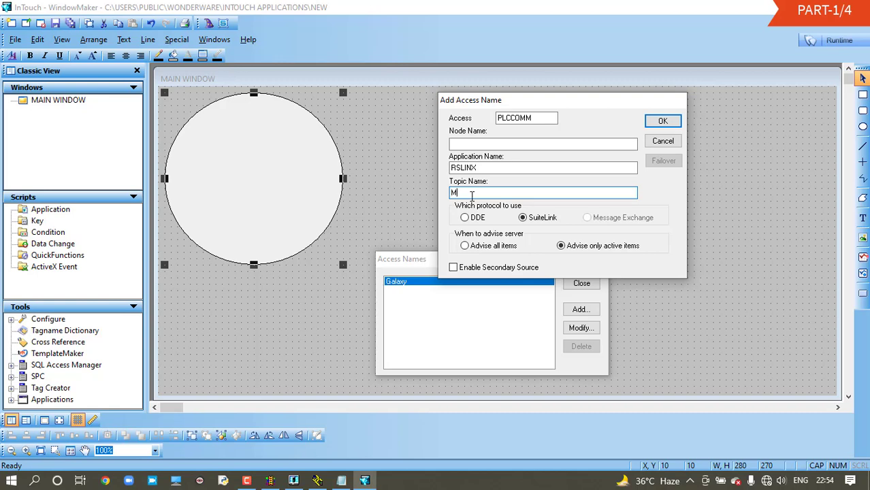
type("1100")
left_click_drag(484, 193, 440, 200)
left_click(470, 219)
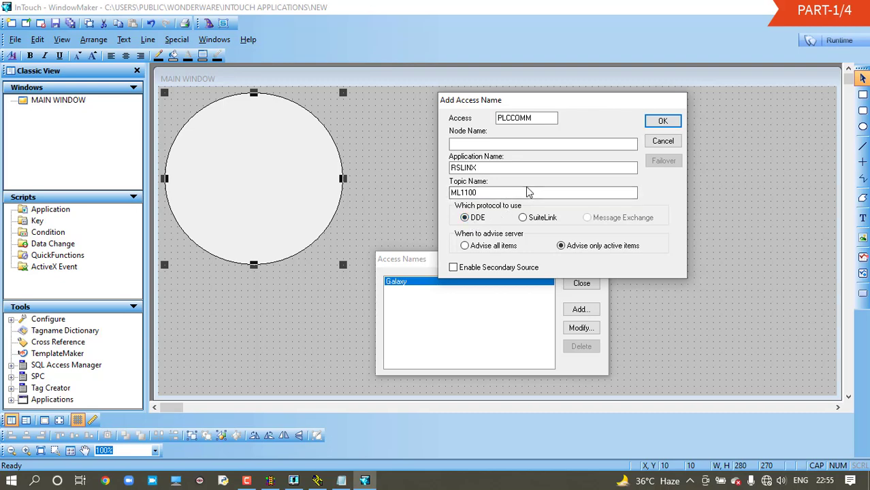
left_click(661, 122)
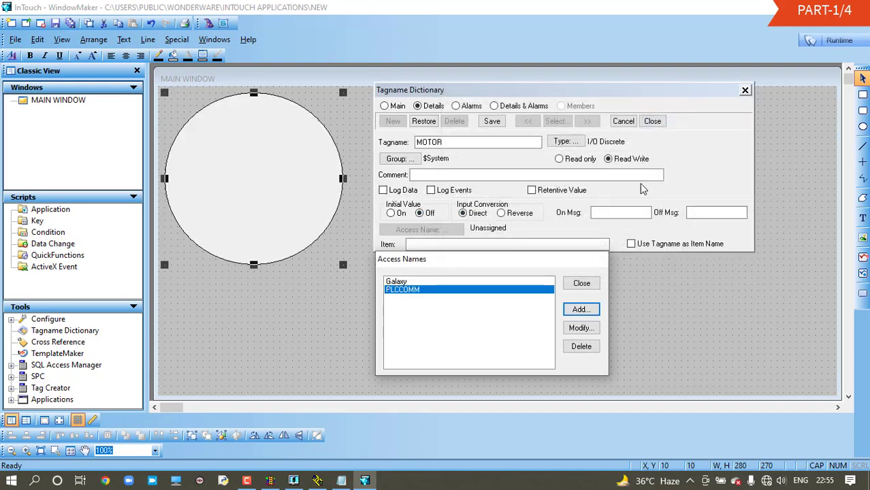
left_click(582, 283)
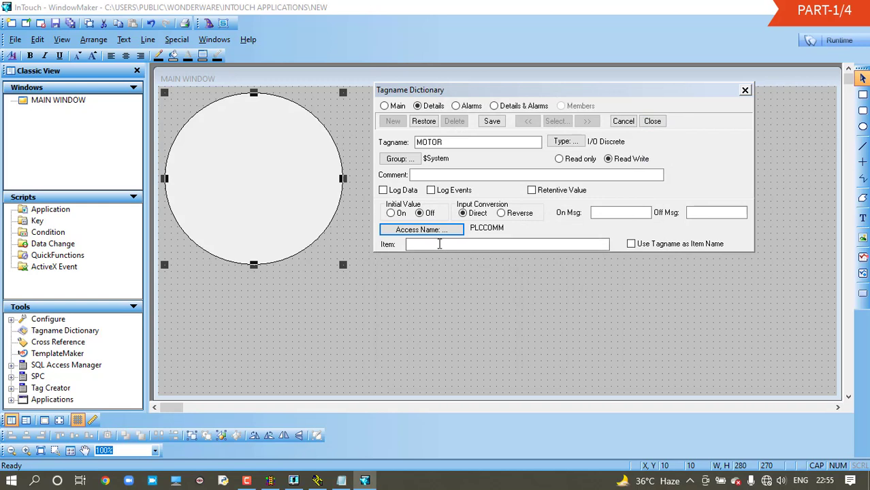
- Switch to RSLogix 500 and copy the MOTOR output instruction O:0.0 from rung 0000
left_click(439, 244)
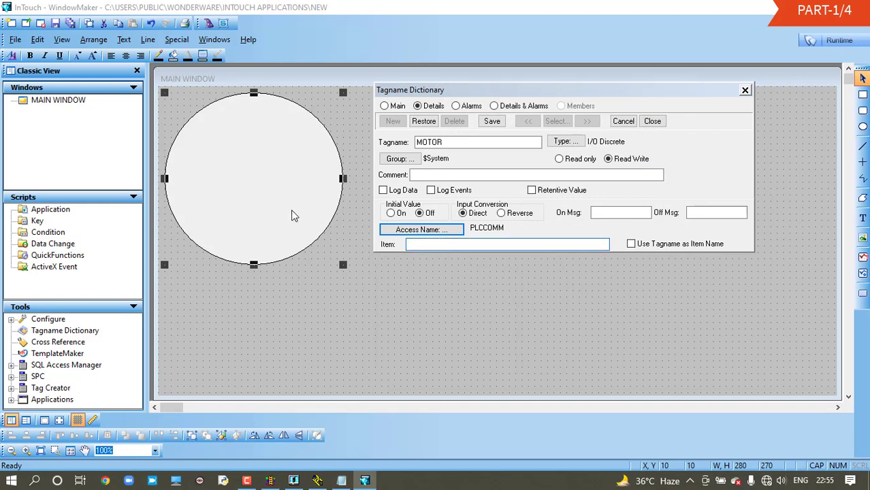
left_click(270, 481)
left_click(159, 203)
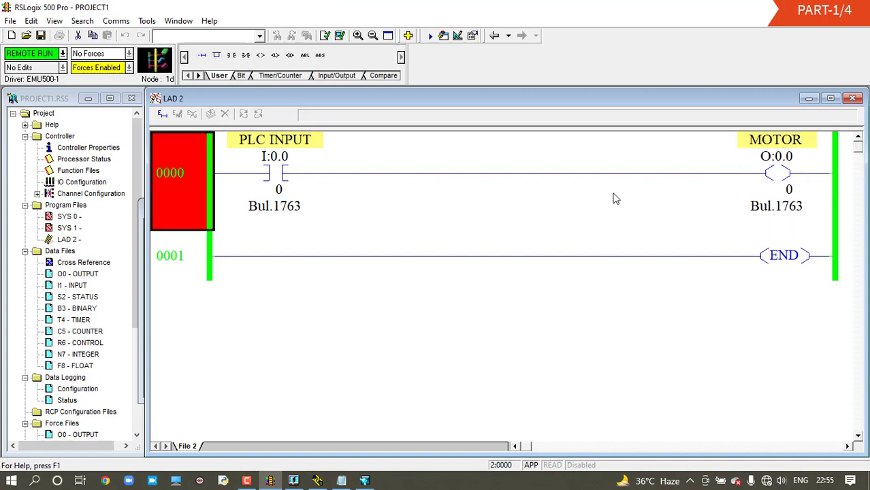
left_click(766, 158)
right_click(764, 158)
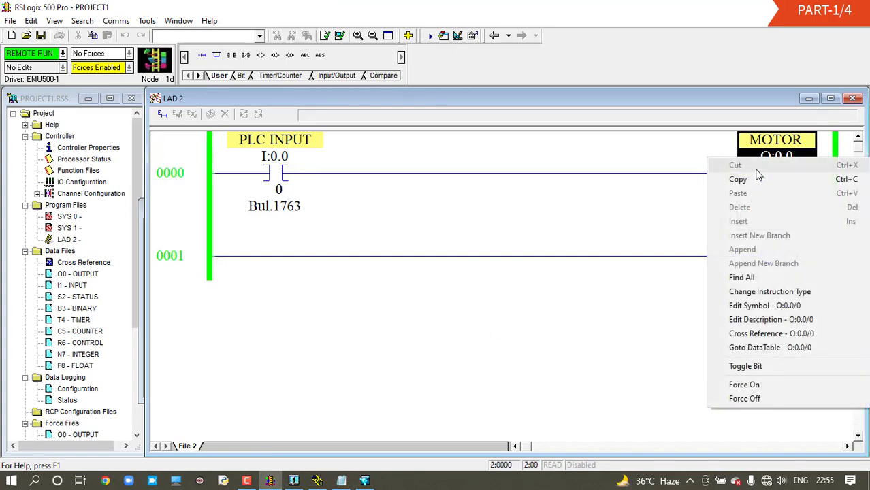
key("Escape")
- Return to WindowMaker, paste the copied address as the MOTOR tag's item, trim it to O:0.0/0, and save the tag
left_click(365, 481)
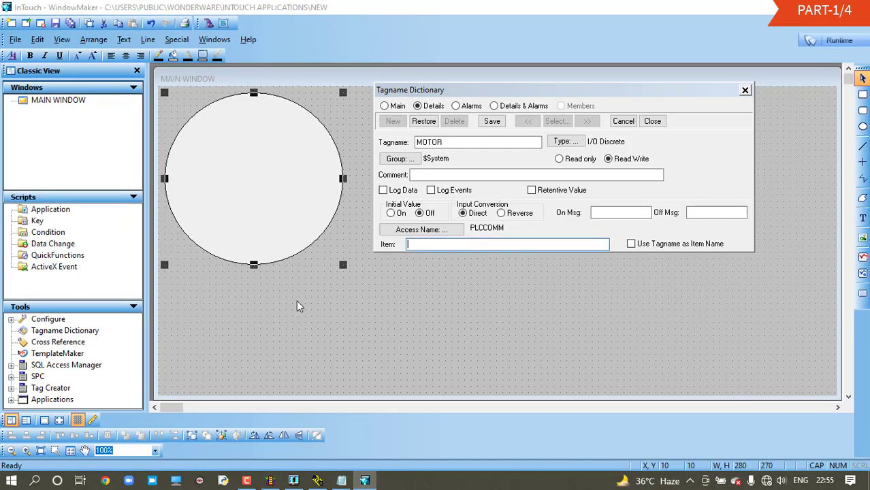
right_click(439, 246)
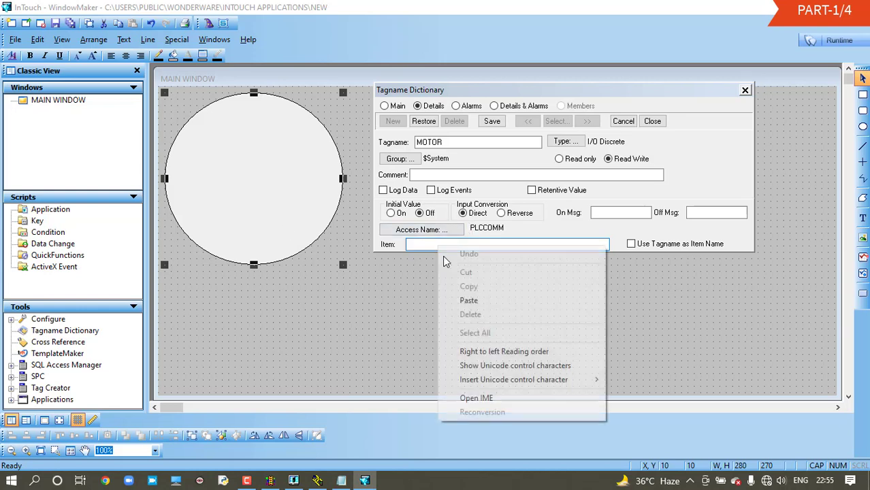
left_click(463, 301)
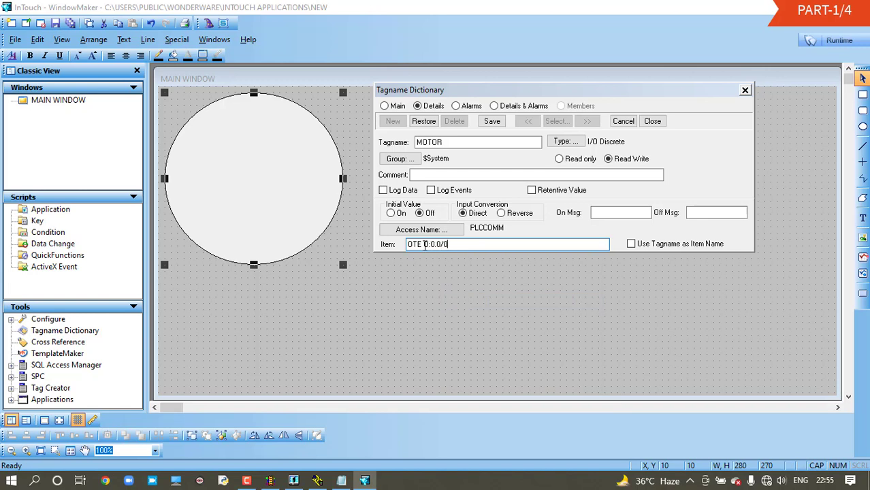
key("Delete")
left_click(492, 121)
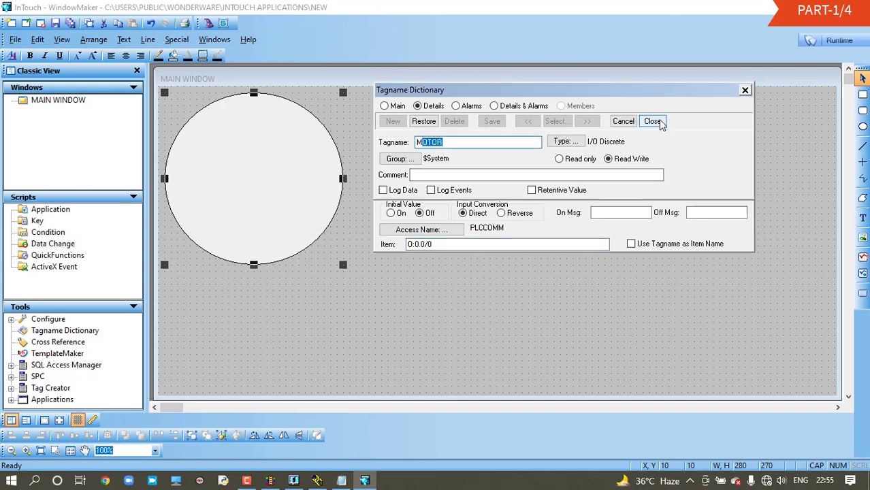
- Accept the circle's animation link with the MOTOR tag defined, and place a # text object below the circle
left_click(659, 122)
left_click(573, 103)
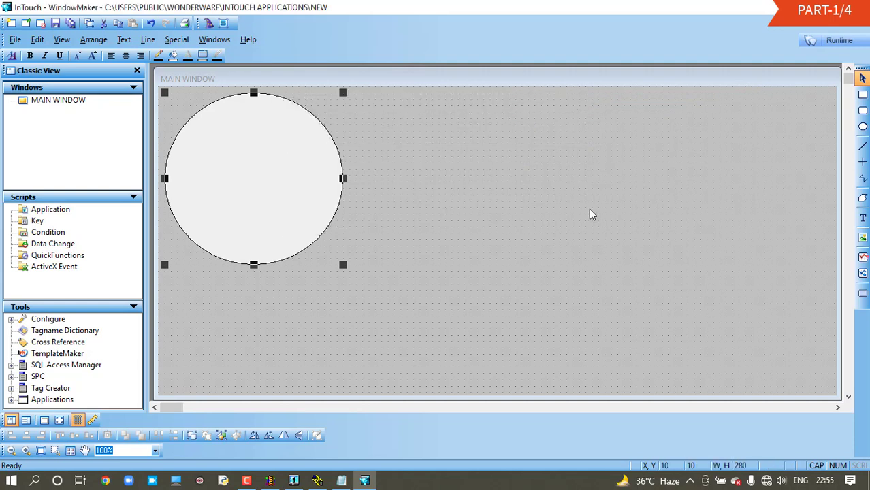
left_click(861, 219)
left_click(196, 309)
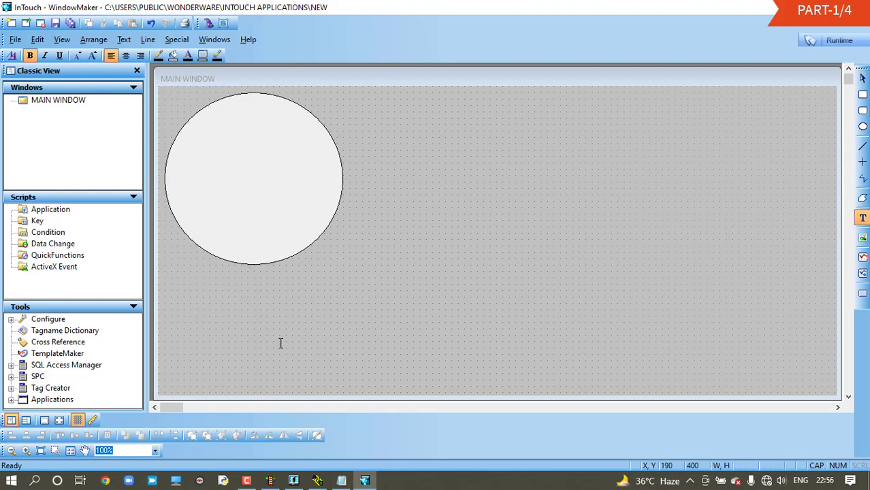
type("#")
- Enlarge the # text object below the circle to about 40 × 48
left_click(202, 314)
double_click(202, 313)
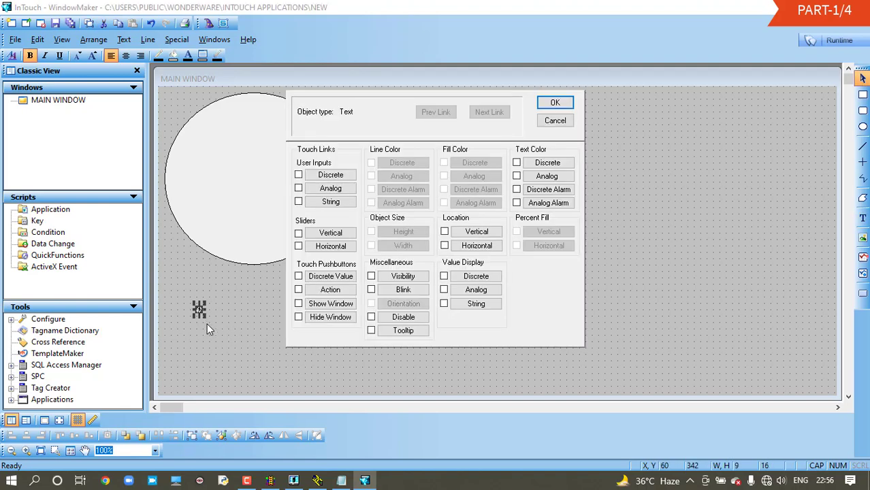
left_click(562, 120)
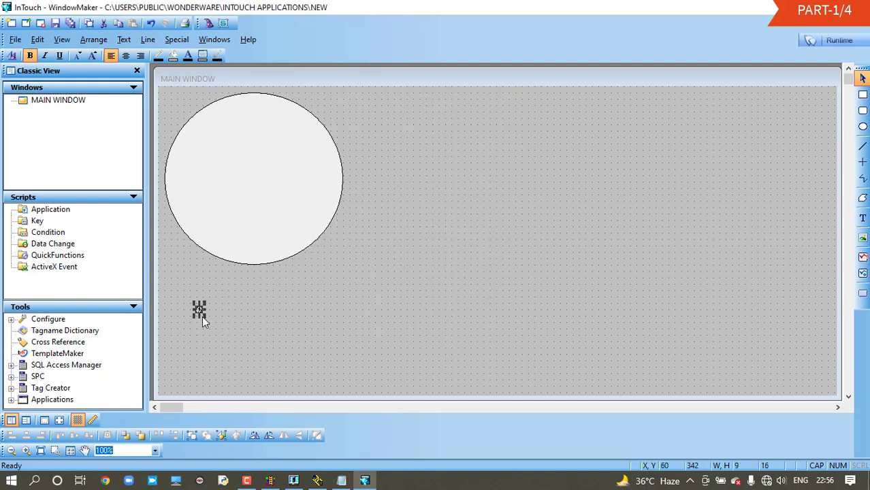
left_click_drag(211, 338, 219, 337)
- Give the # text a discrete value display of MOTOR, with on message MOTOR_ON and off message MOTOR_OFF
double_click(215, 322)
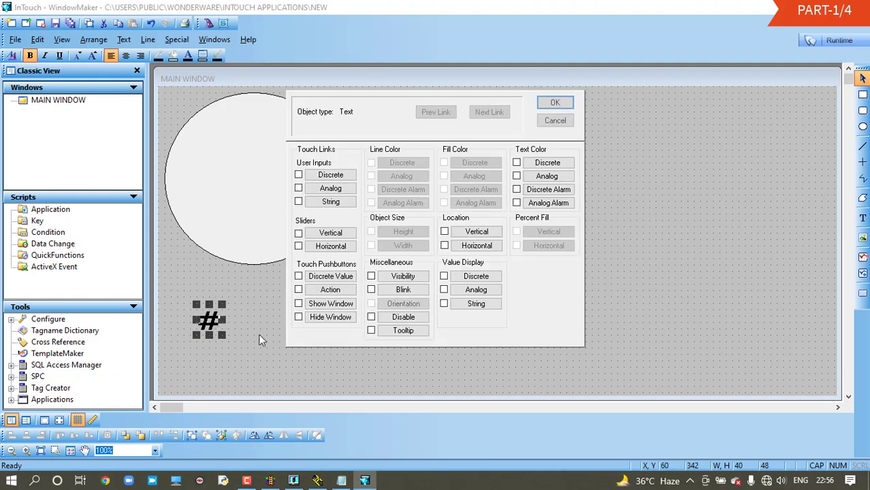
left_click(476, 277)
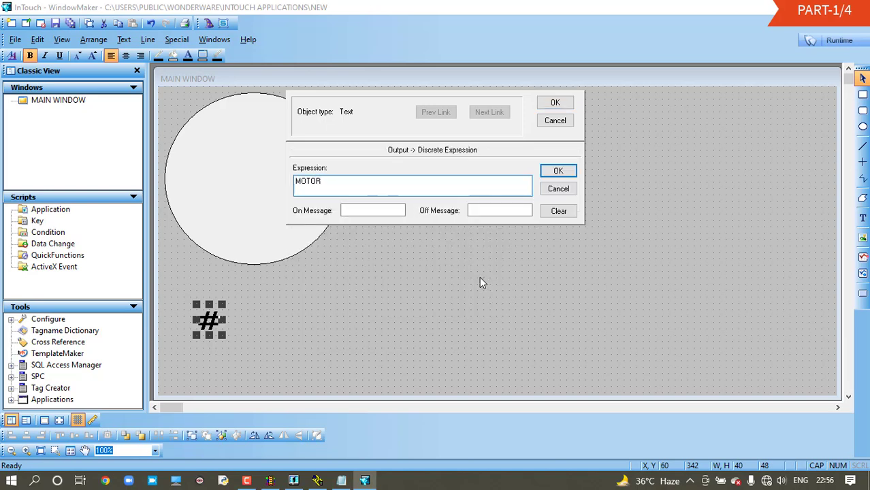
left_click(363, 212)
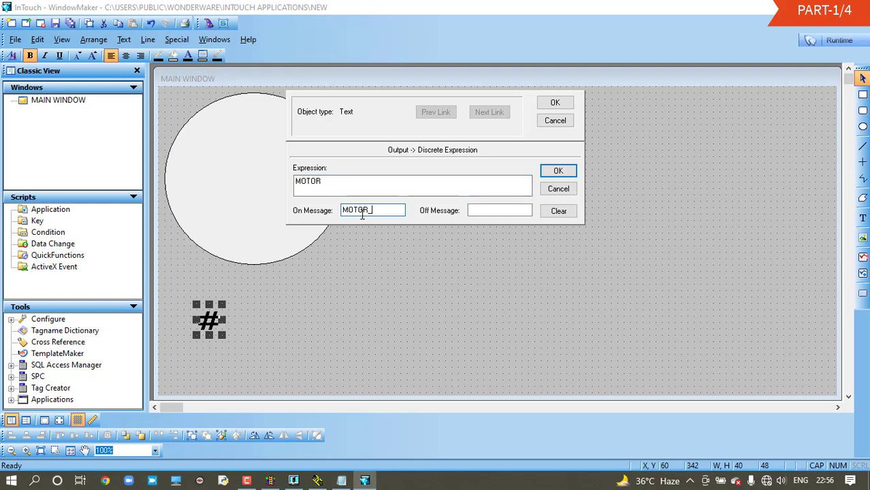
left_click(500, 208)
type("MOTOR_OFF")
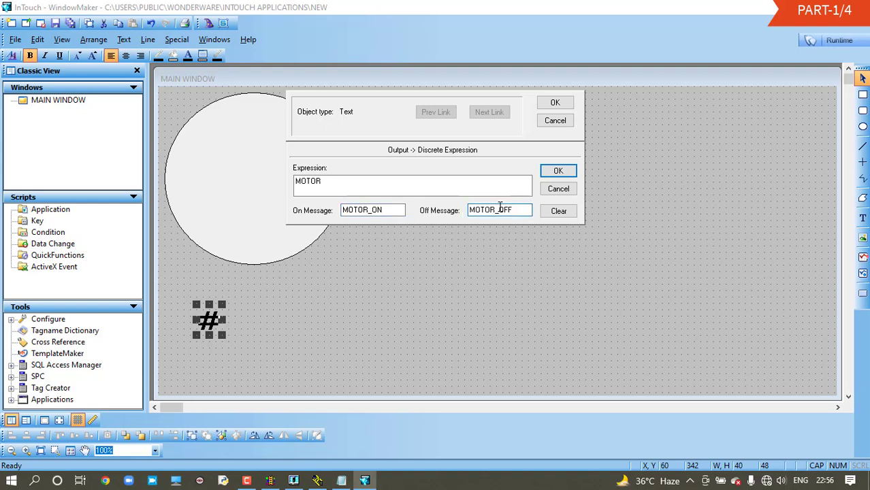
left_click(555, 103)
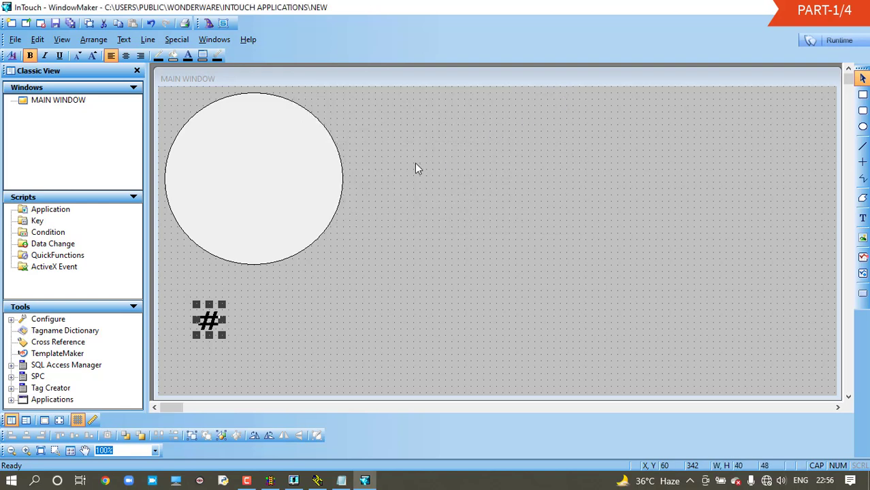
- Switch to RSLogix 500 to check rung 0000 with its MOTOR output, and return to WindowMaker
left_click(345, 272)
left_click(270, 480)
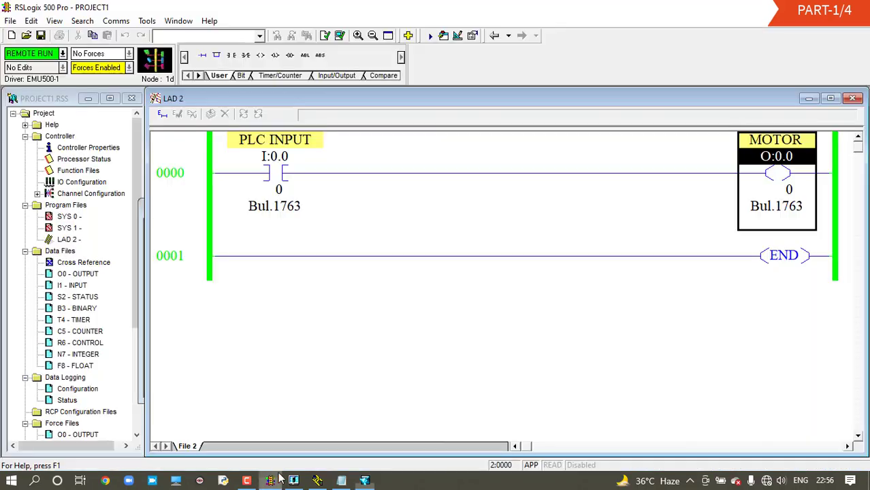
left_click(178, 167)
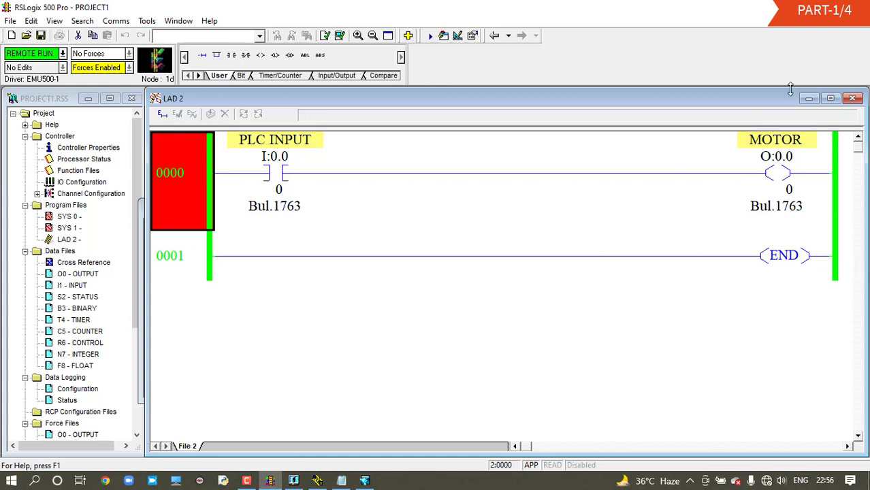
key("alt+Tab")
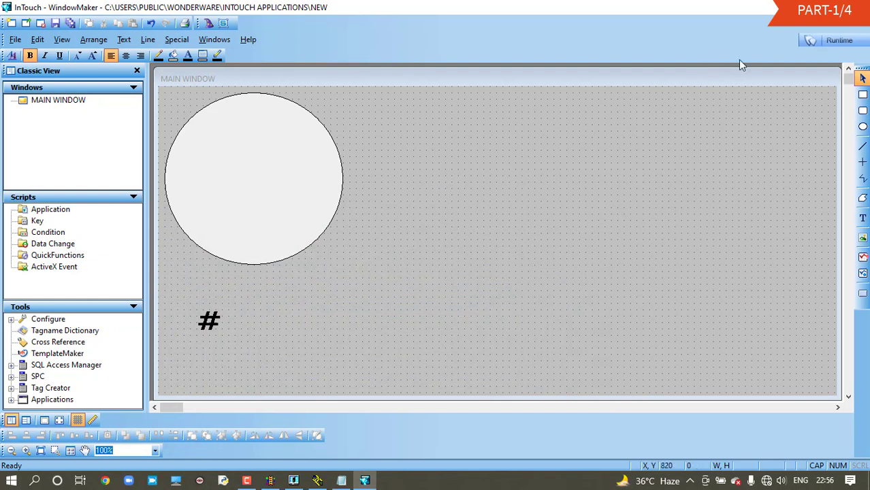
- Run MAIN WINDOW in Runtime with WindowViewer
left_click(841, 41)
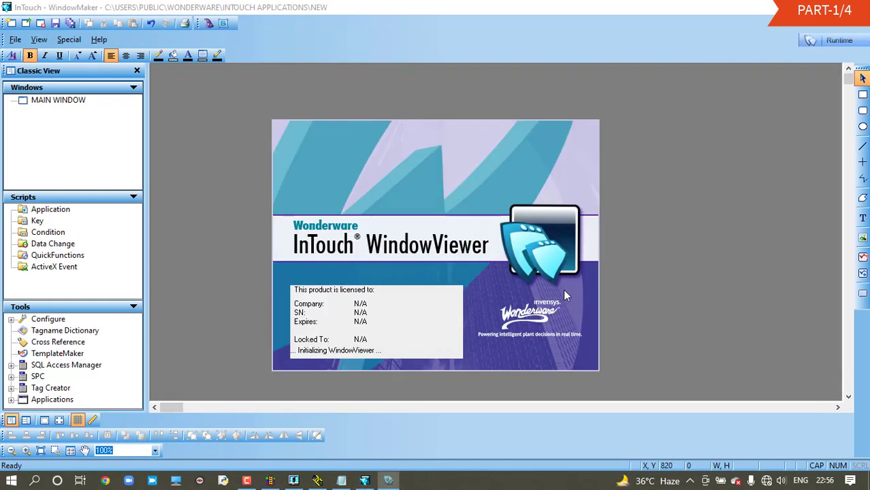
left_click(536, 287)
left_click(518, 284)
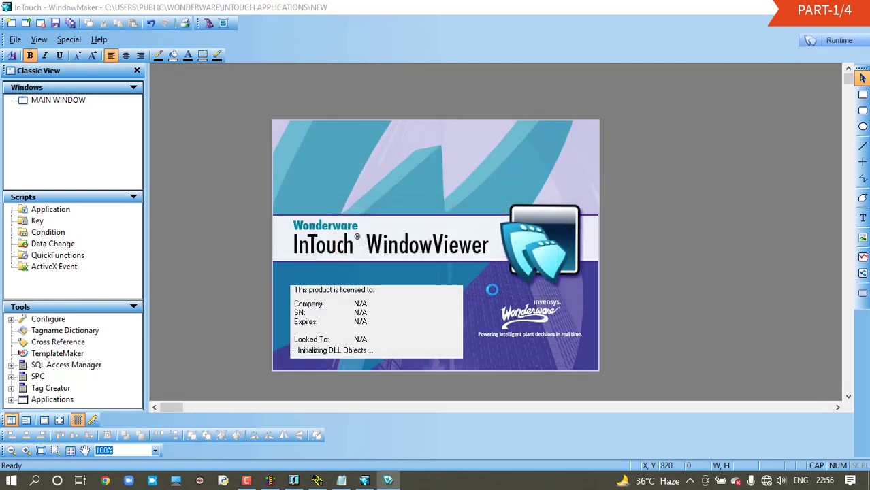
left_click(498, 283)
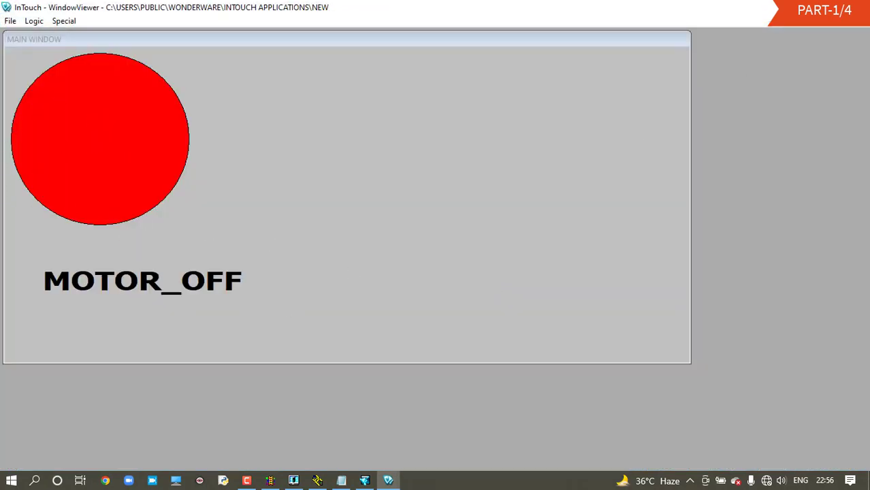
- Restore WindowViewer and RSLogix 500 from full screen, and place the WindowViewer window above the RSLogix 500 window
left_click(825, 8)
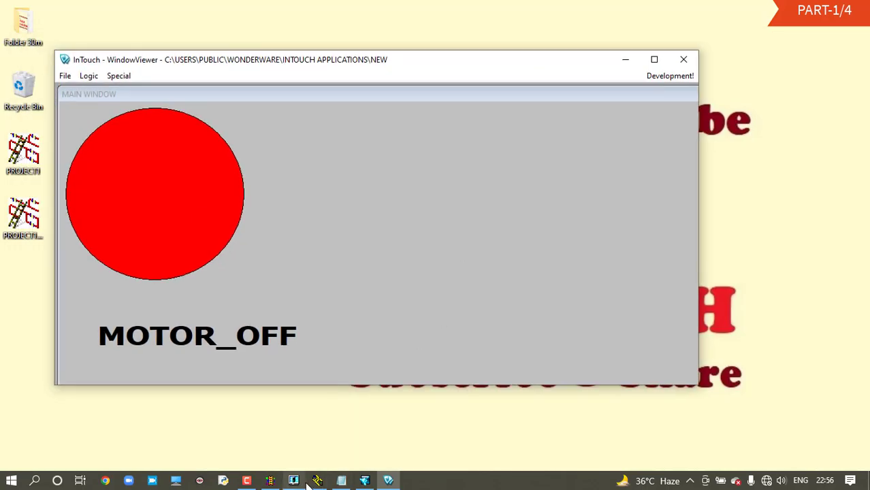
left_click(270, 480)
left_click(825, 8)
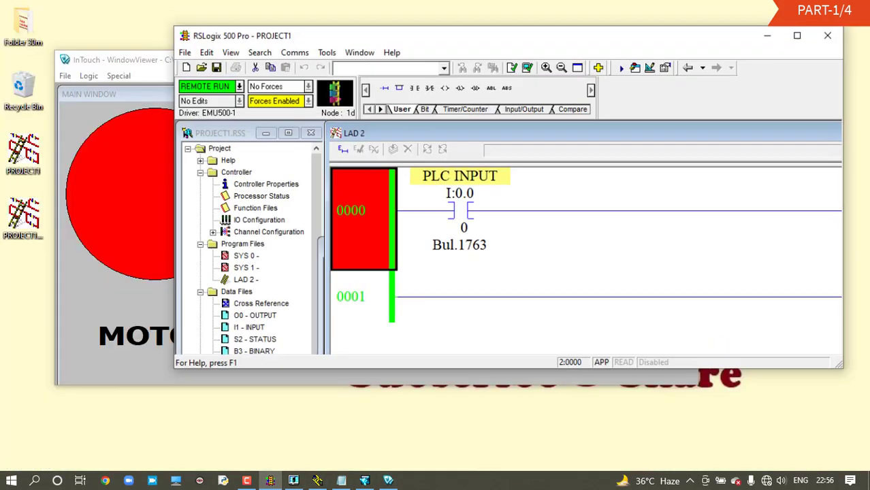
left_click_drag(413, 47, 397, 197)
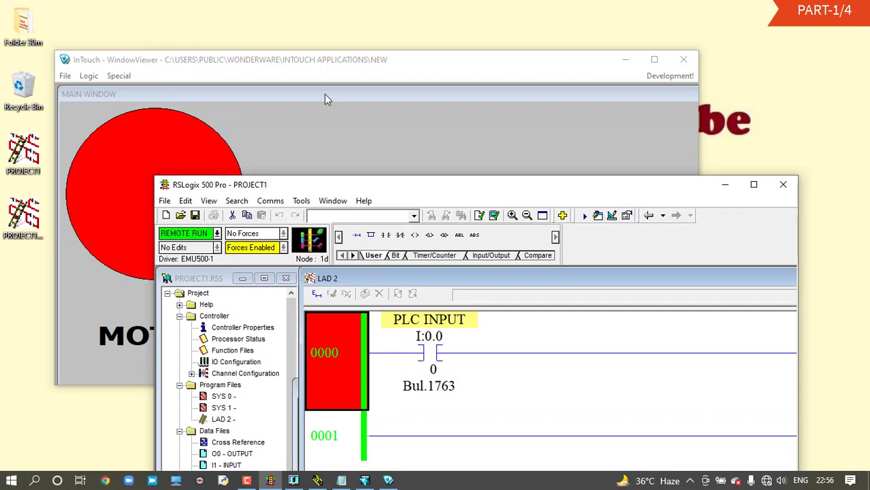
left_click_drag(317, 50, 372, 15)
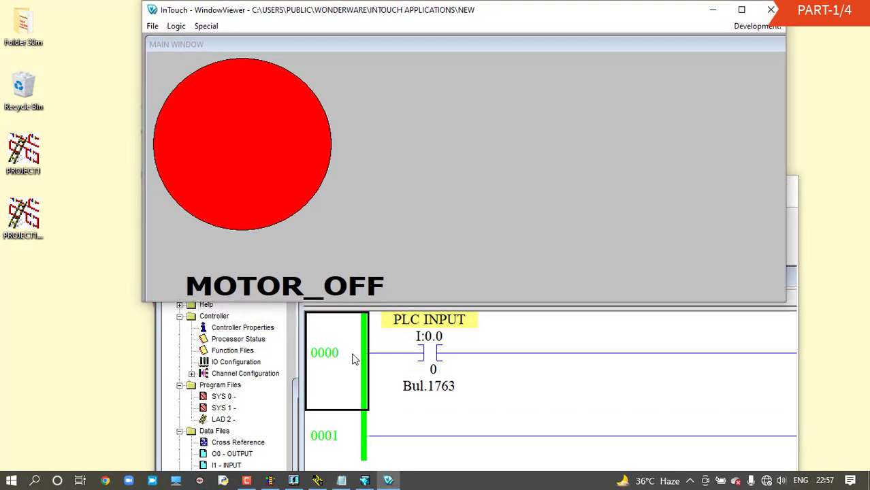
- Widen the RSLogix 500 window to show all of rung 0000, and move it below the indicator's status text
left_click(446, 400)
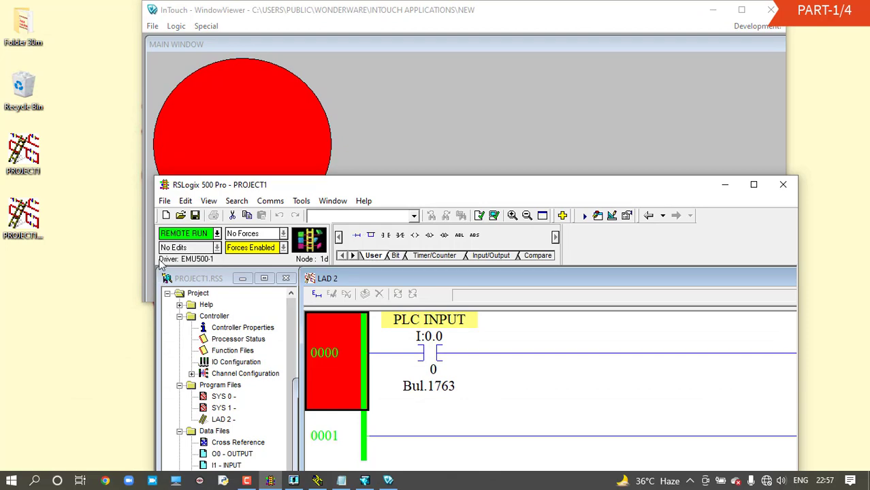
left_click_drag(156, 253, 21, 254)
left_click_drag(797, 245, 863, 243)
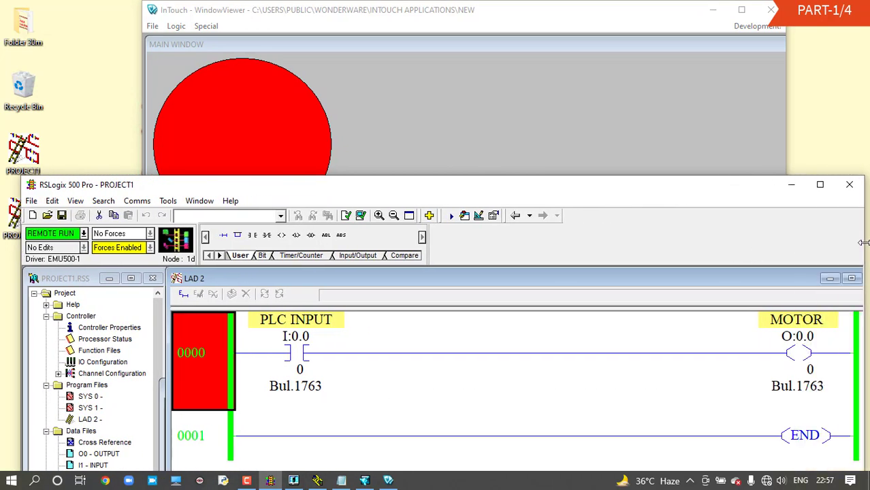
left_click_drag(656, 178, 659, 300)
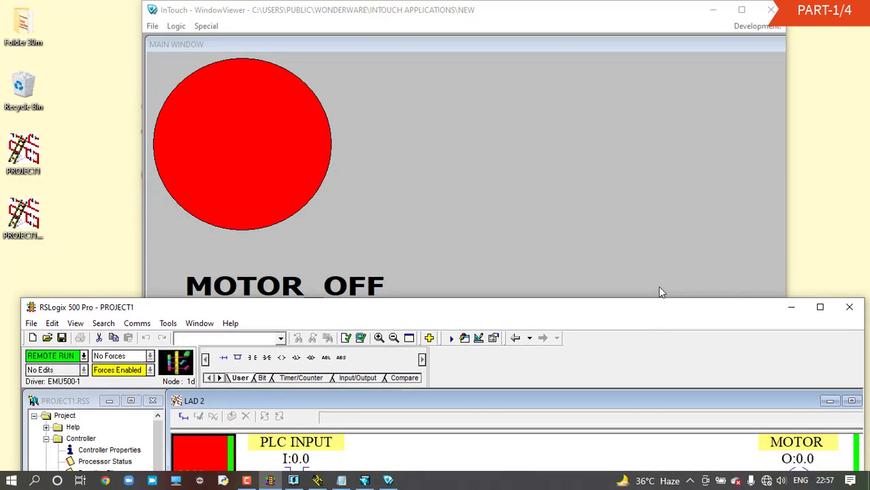
- Narrow the WindowViewer window around the motor indicator and move it toward the right side of the desktop
left_click(545, 28)
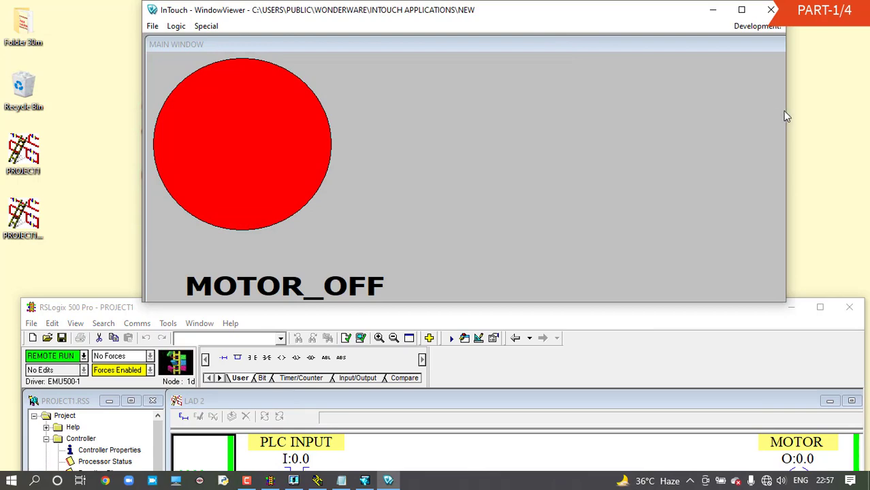
left_click_drag(786, 113, 497, 133)
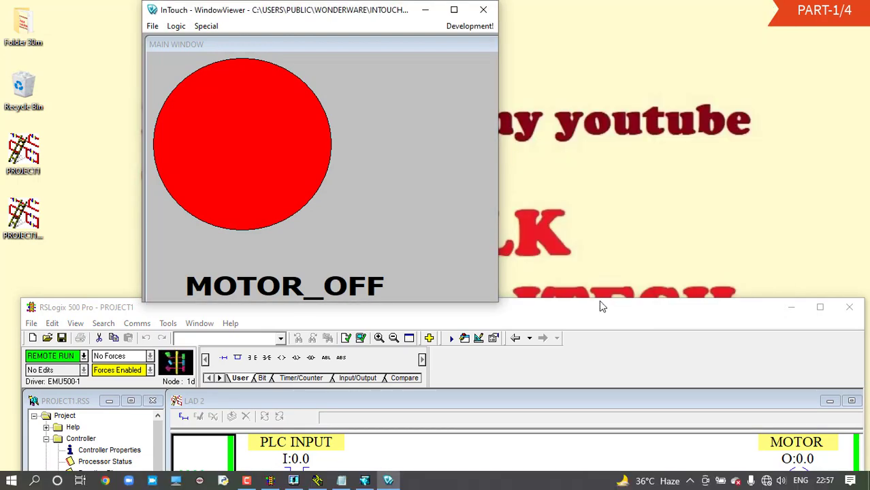
left_click(600, 318)
left_click_drag(433, 27, 696, 9)
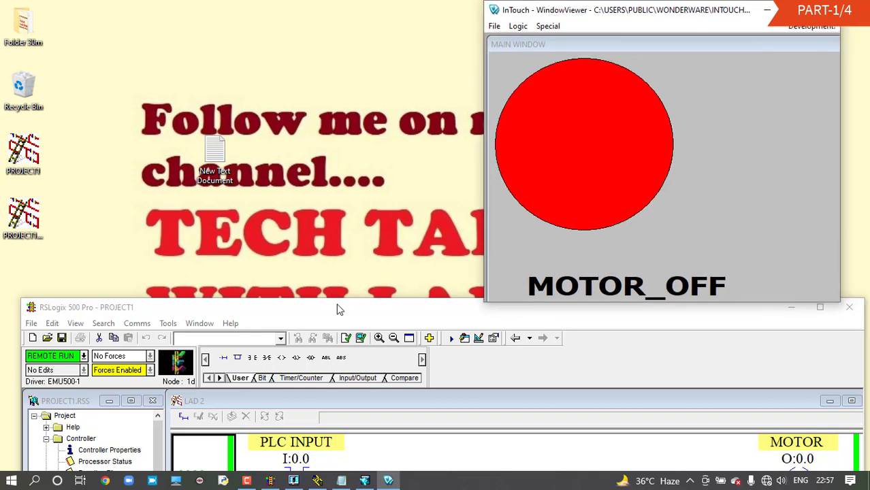
- Move RSLogix 500 up, make it tall enough to show both rungs, and narrow it to fit beside WindowViewer
left_click_drag(338, 309, 360, 150)
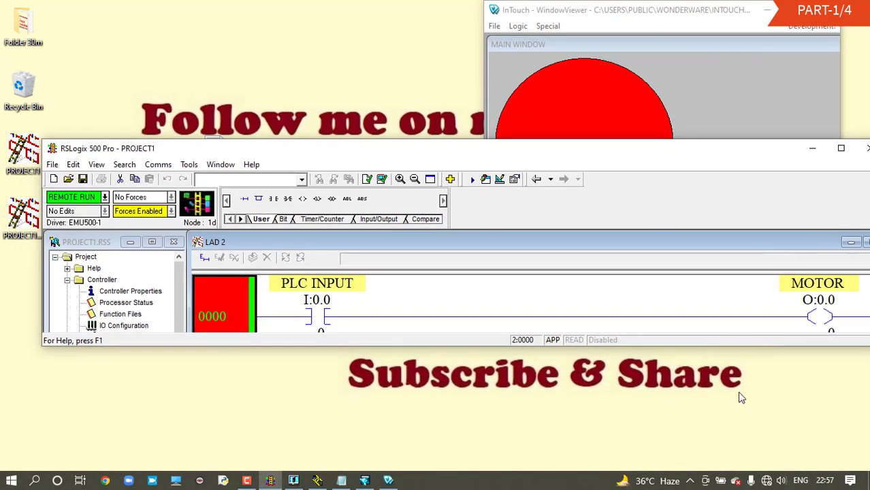
left_click_drag(685, 345, 659, 458)
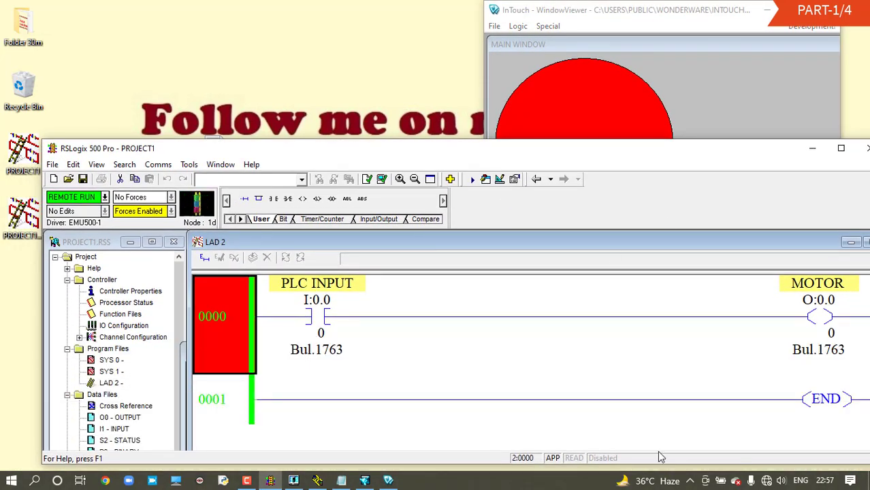
left_click_drag(568, 154, 485, 149)
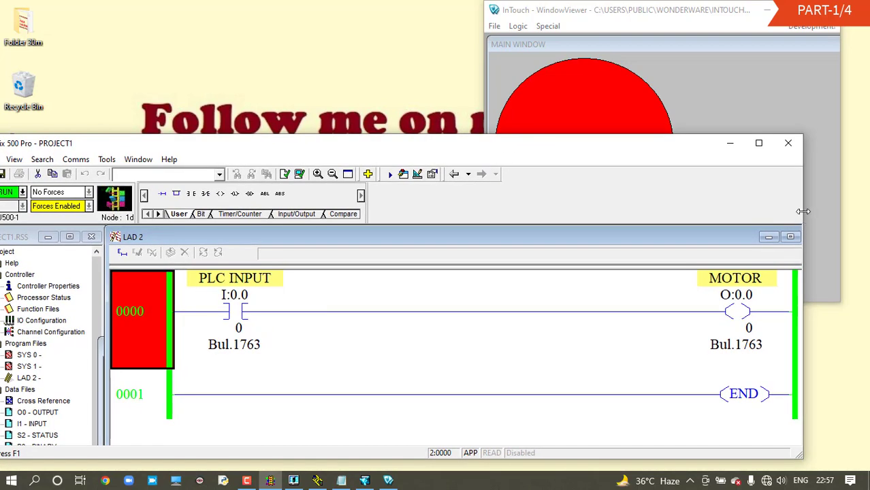
left_click_drag(803, 212, 448, 212)
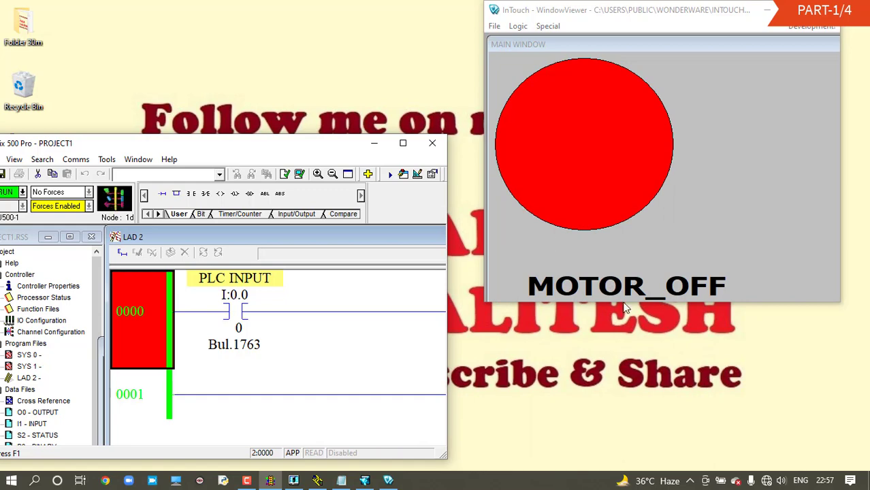
- Make the WindowViewer window taller and position it beside the RSLogix 500 window
left_click_drag(626, 306, 660, 436)
left_click_drag(332, 144, 362, 109)
left_click_drag(587, 12, 614, 129)
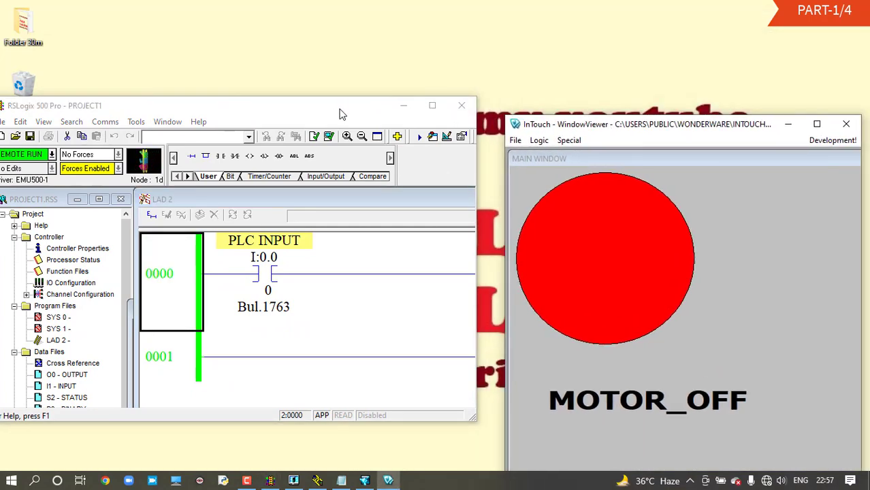
- Move RSLogix 500 to the top of the desktop, widening it to the full rung and shortening it to rung 0000
left_click_drag(341, 114, 366, 28)
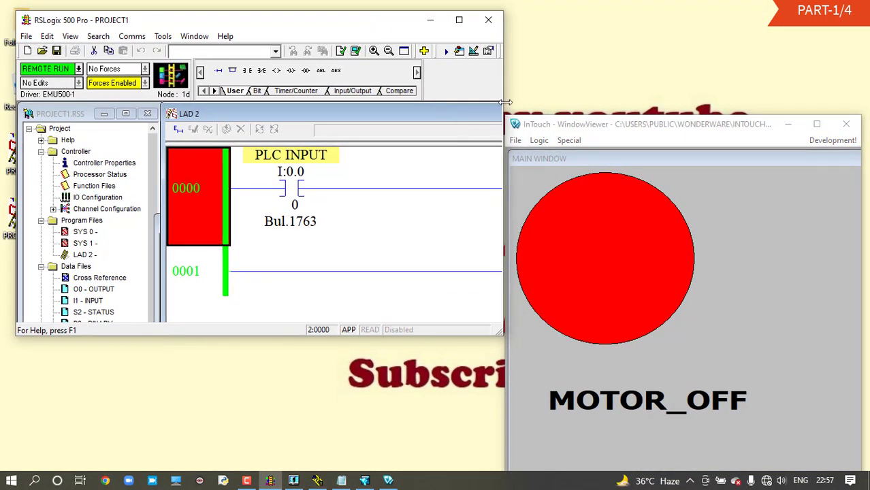
left_click_drag(505, 102, 868, 115)
left_click_drag(446, 337, 482, 261)
- Bring WindowViewer in front, widen it, and lower its upper edge so it sits beneath rung 0000 in RSLogix 500
left_click(766, 373)
left_click_drag(656, 135, 527, 114)
left_click(727, 54)
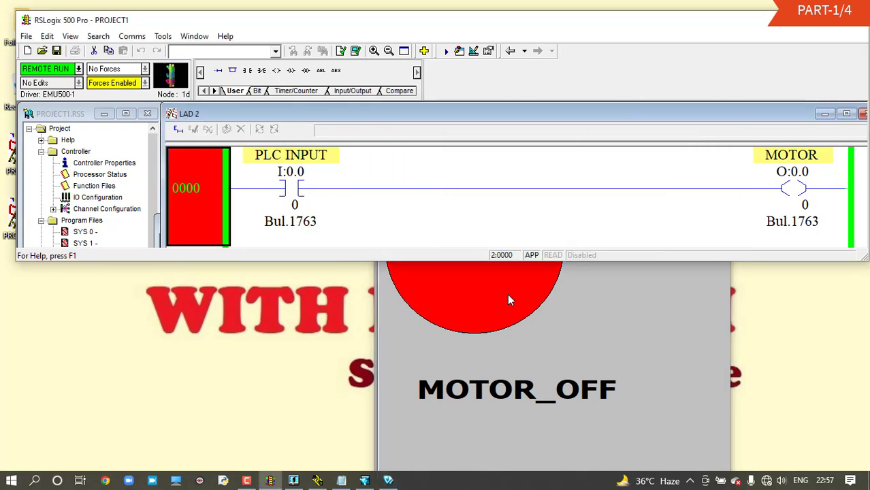
left_click(591, 322)
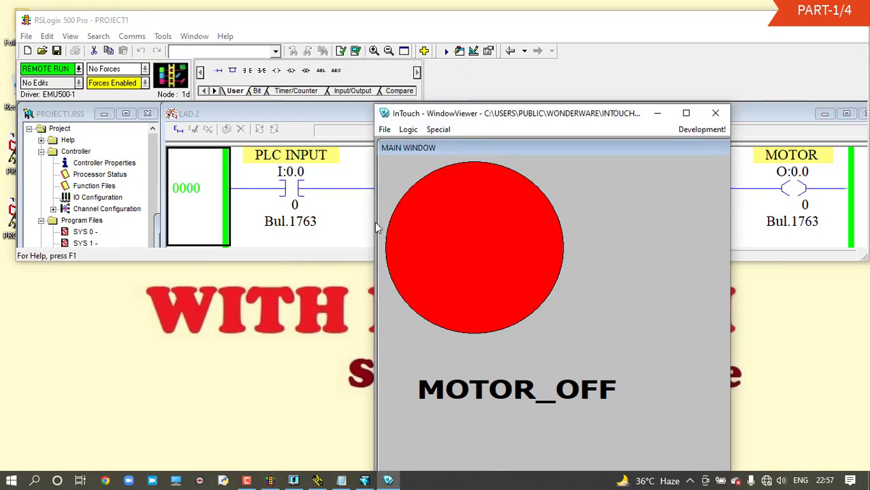
left_click_drag(376, 225, 80, 224)
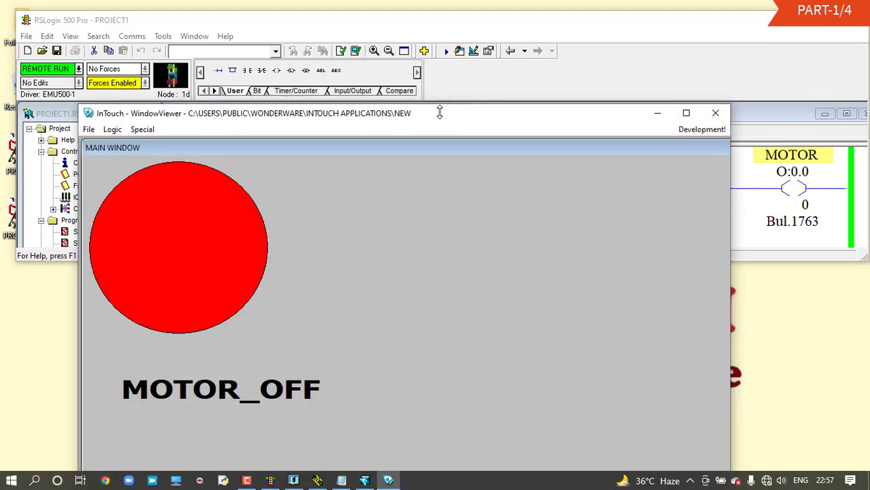
left_click_drag(439, 106, 429, 221)
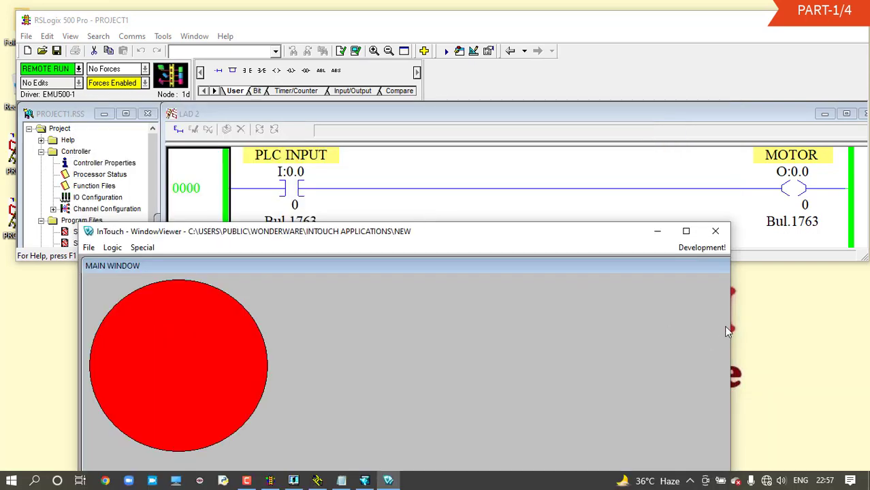
- Widen WindowViewer and raise it on the desktop to switch to development mode in a maximized WindowMaker
left_click_drag(728, 321, 822, 322)
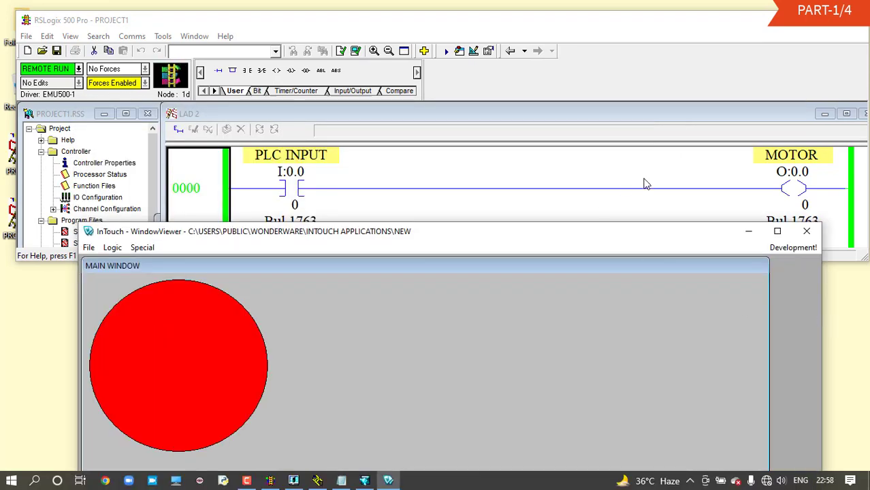
left_click_drag(412, 241, 460, 75)
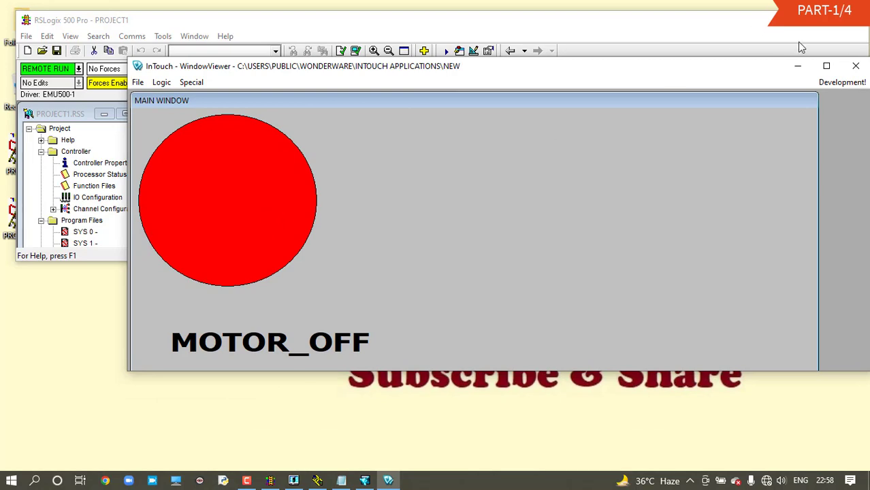
left_click(850, 83)
left_click(379, 251)
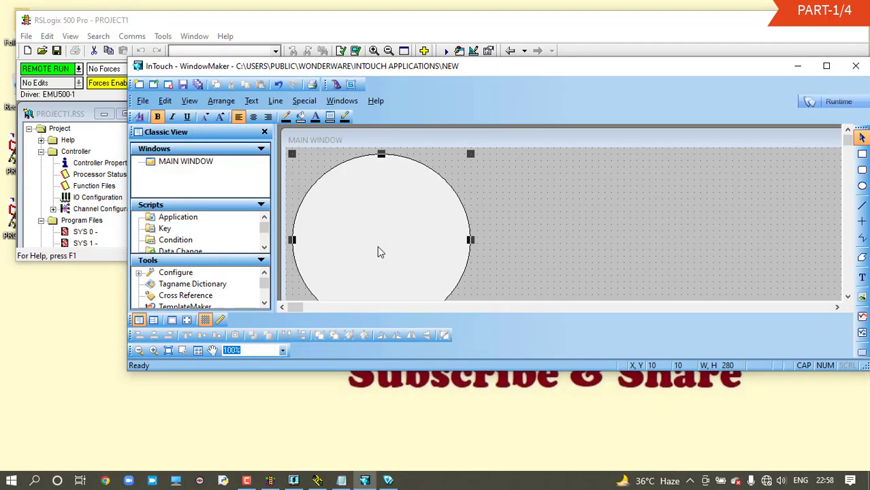
double_click(525, 65)
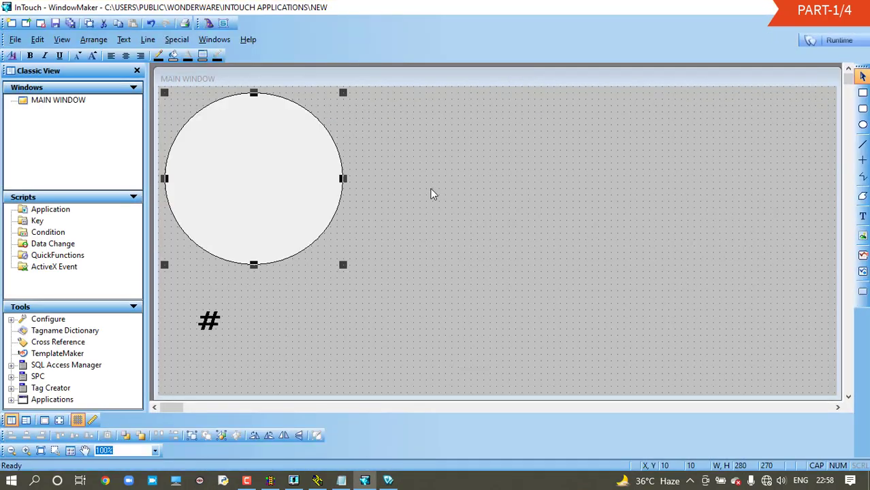
- Shrink the indicator circle to 150 by 150 and move the # text up beneath it at 40, 200
left_click(340, 258)
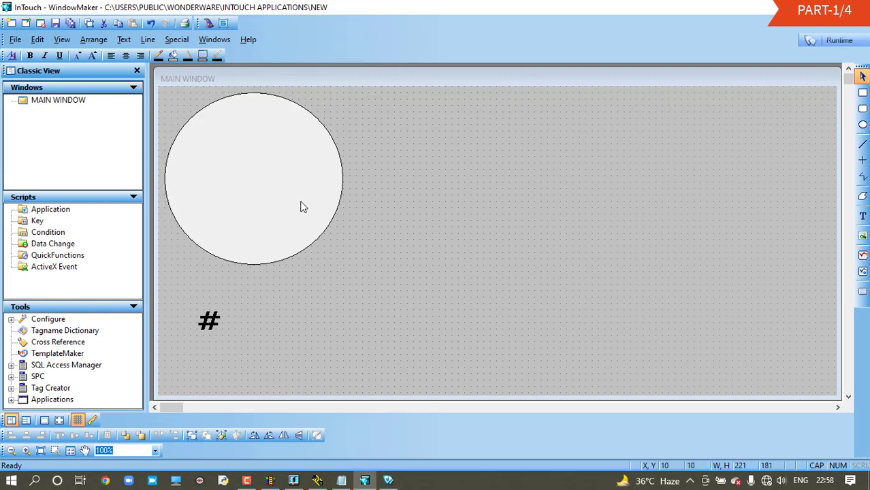
left_click_drag(164, 94, 262, 192)
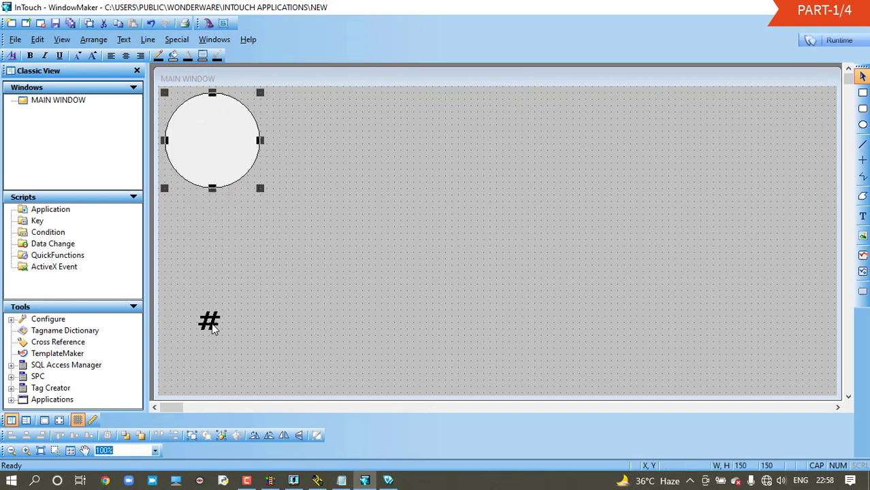
left_click_drag(214, 326, 198, 239)
- Switch back to runtime and arrange WindowViewer directly below a slightly raised RSLogix 500 window so both are visible
left_click(837, 39)
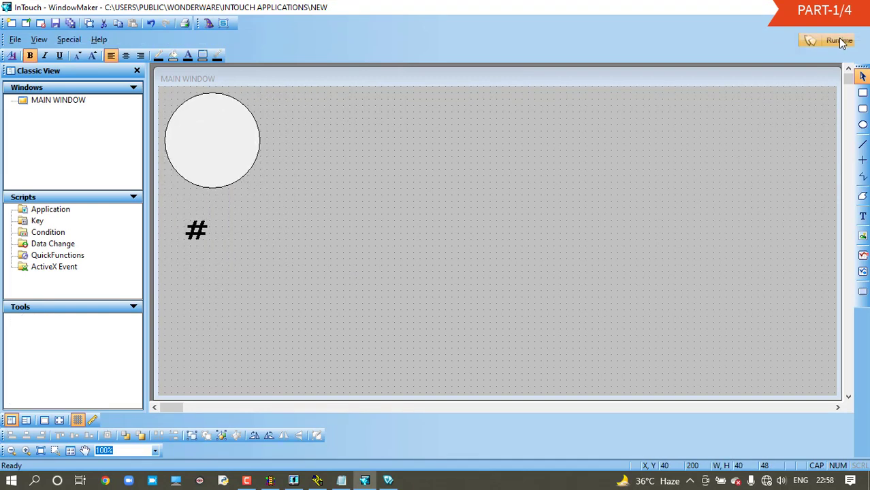
double_click(410, 14)
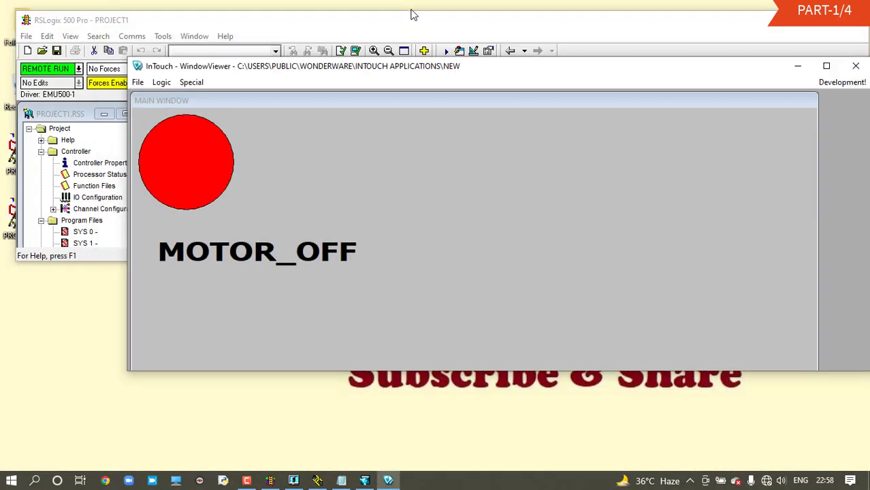
left_click_drag(412, 79, 404, 255)
double_click(404, 255)
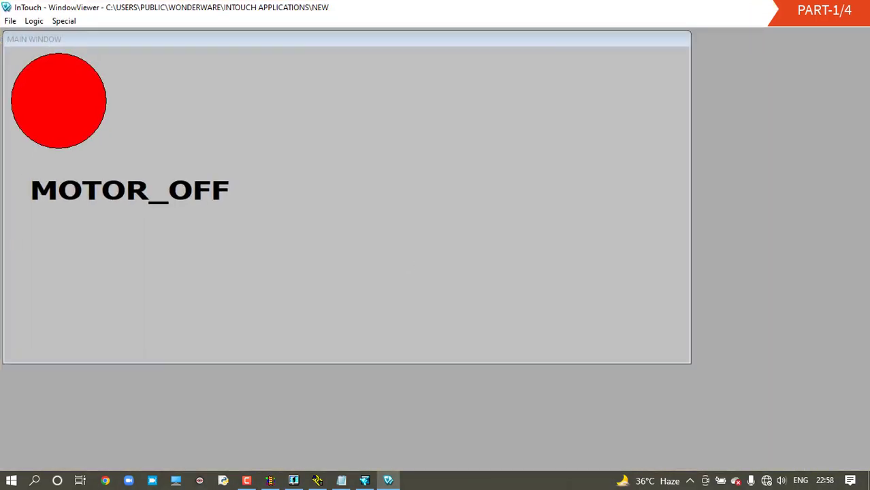
left_click(825, 8)
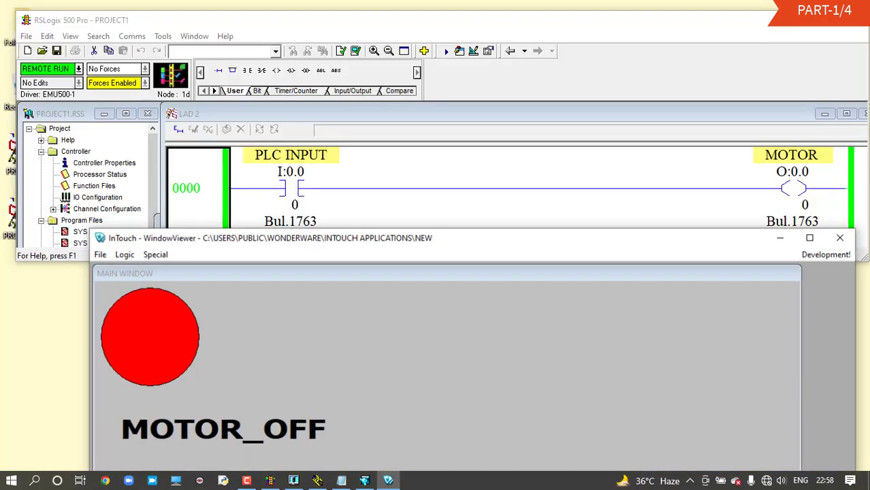
left_click_drag(392, 252, 389, 274)
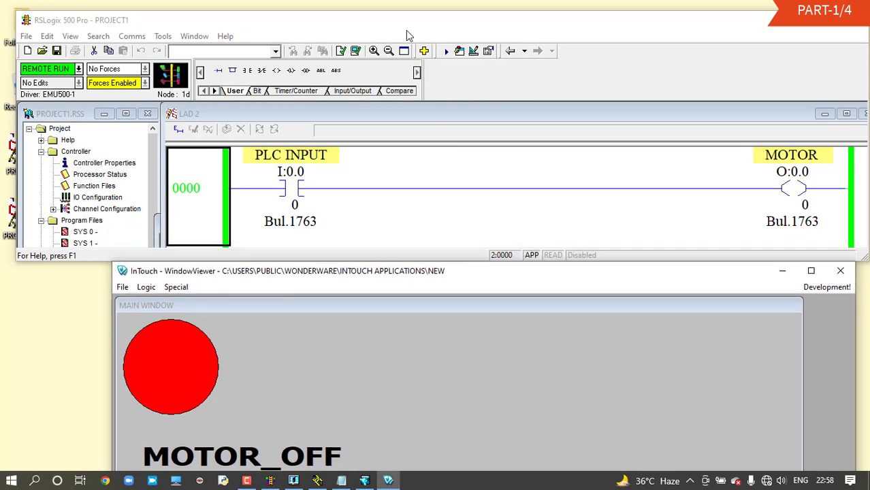
left_click_drag(407, 29, 416, 19)
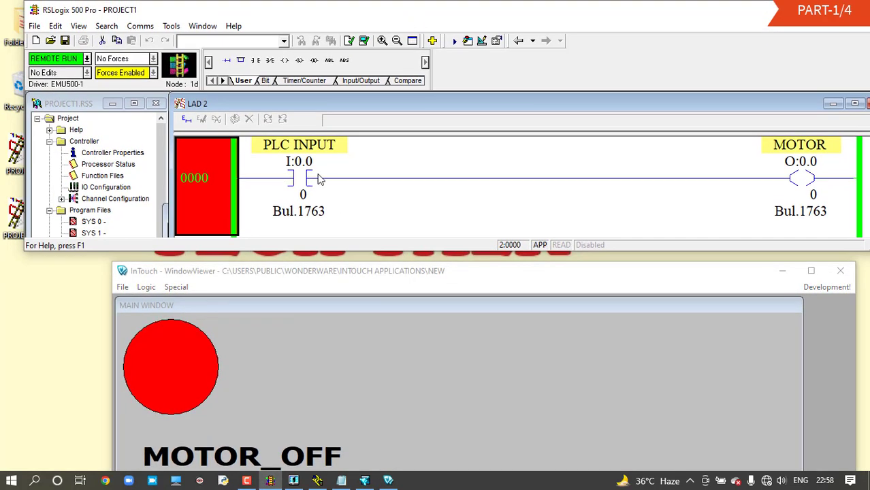
- Force PLC input I:0.0/0 on in rung 0000 and compare the MOTOR output with the WindowViewer indicator
right_click(285, 180)
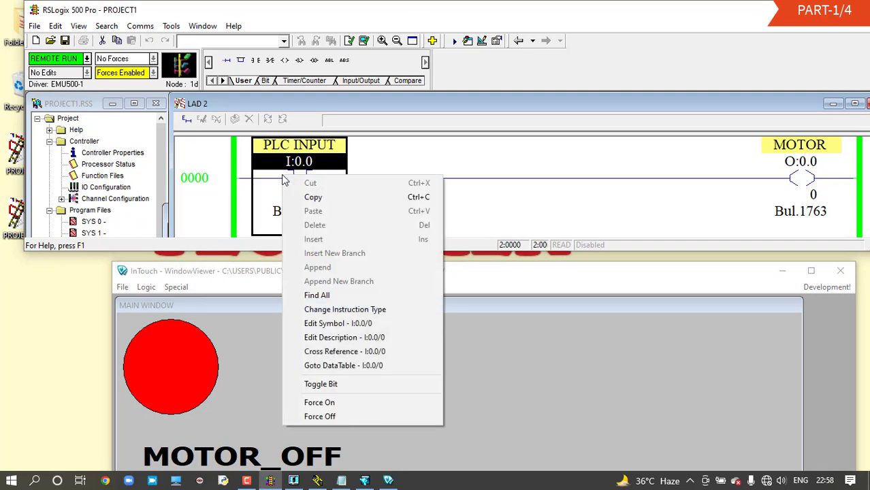
left_click(404, 159)
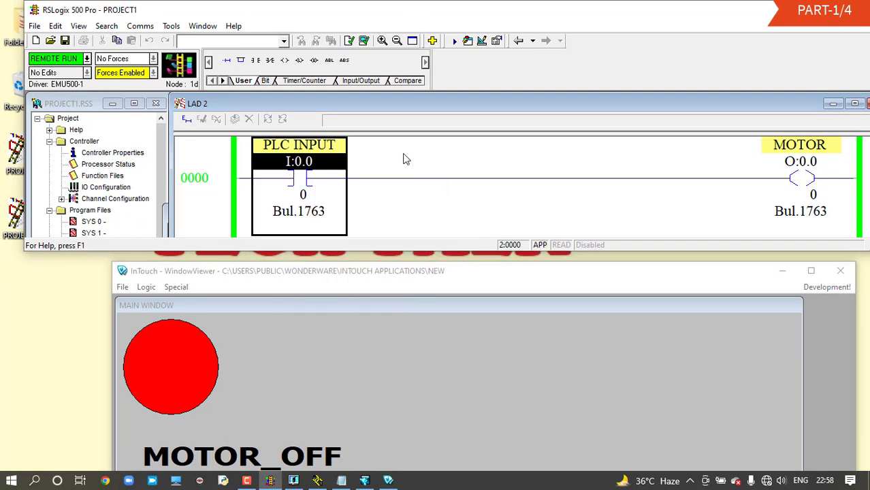
left_click(324, 197)
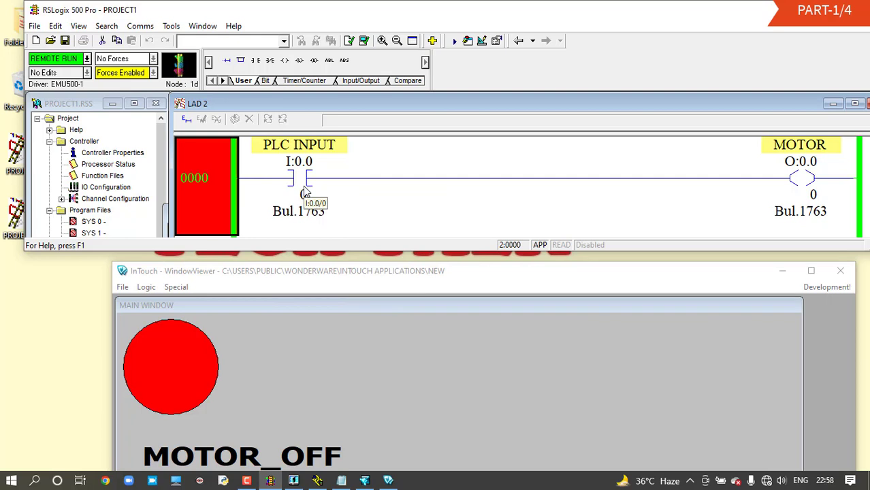
right_click(303, 188)
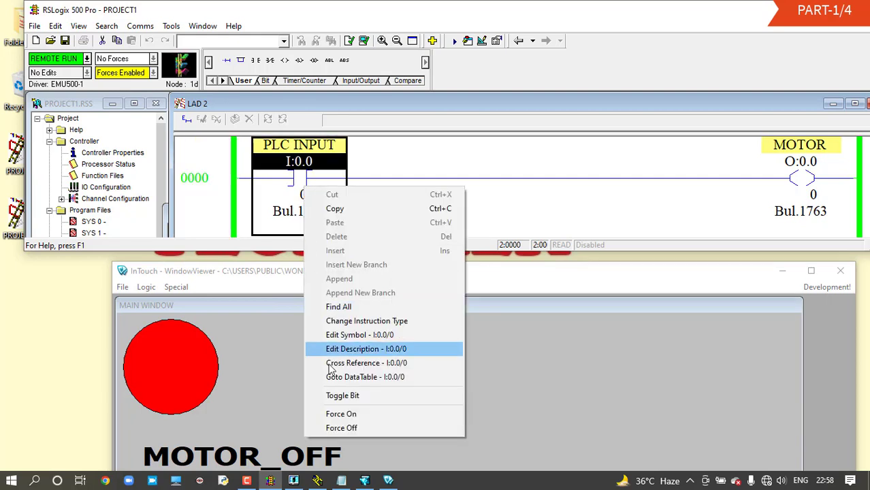
left_click(331, 413)
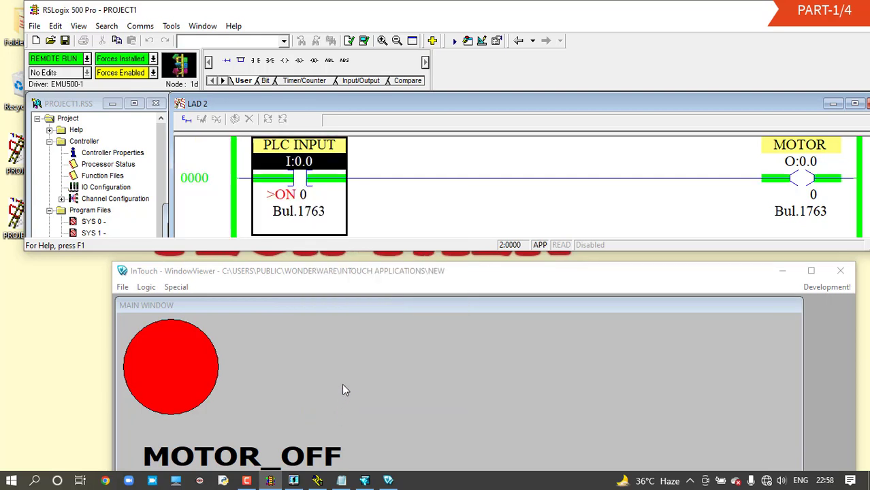
left_click(305, 320)
left_click_drag(287, 277, 284, 271)
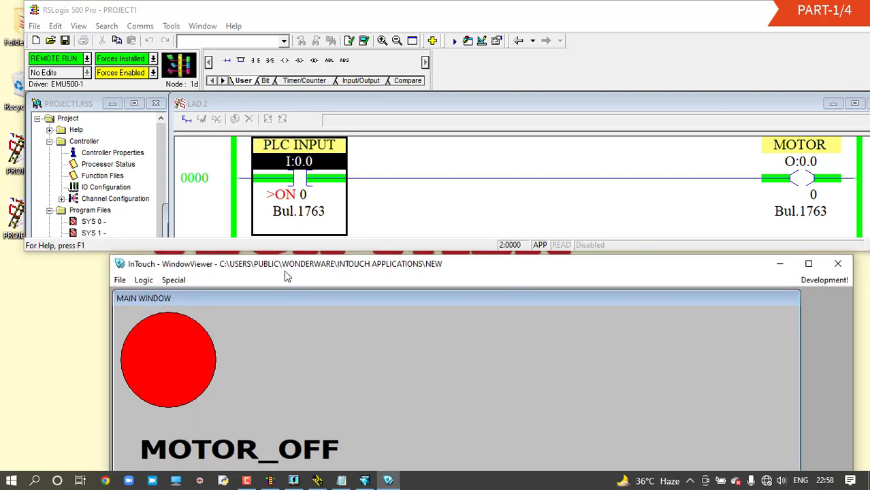
left_click(793, 179)
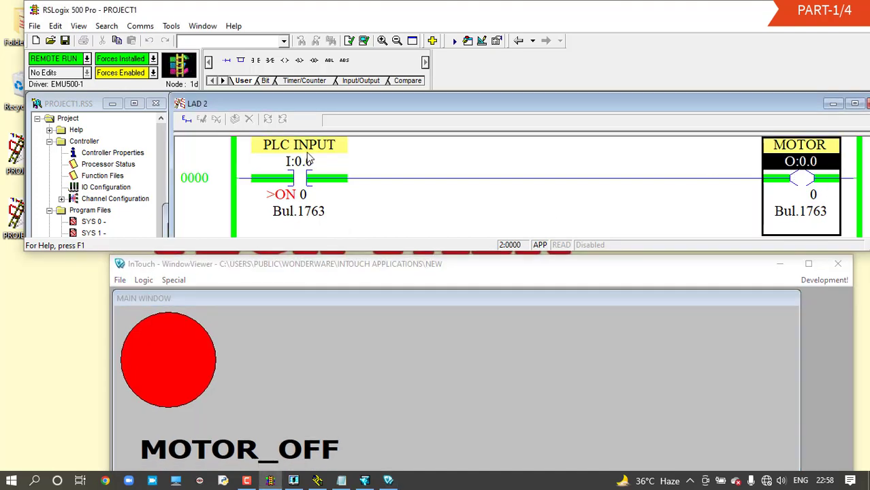
- Force input I:0.0/0 off, remove its force, and check the indicator in WindowViewer
right_click(317, 197)
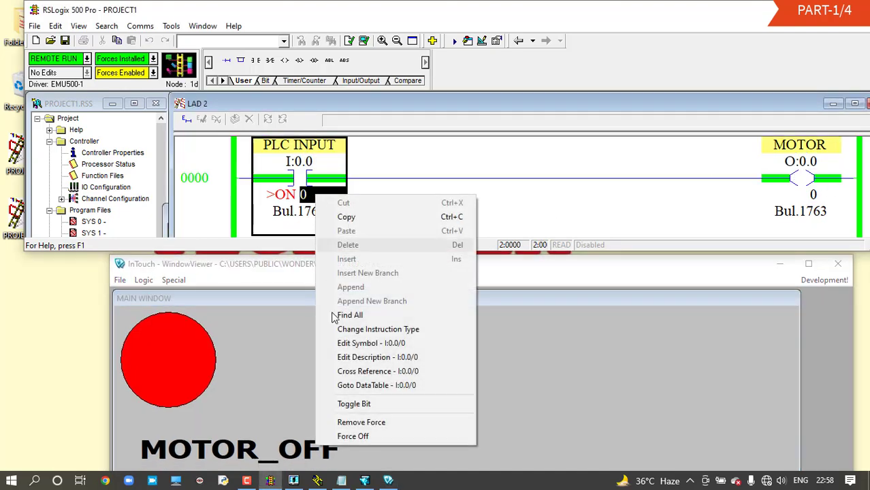
left_click(350, 441)
right_click(300, 186)
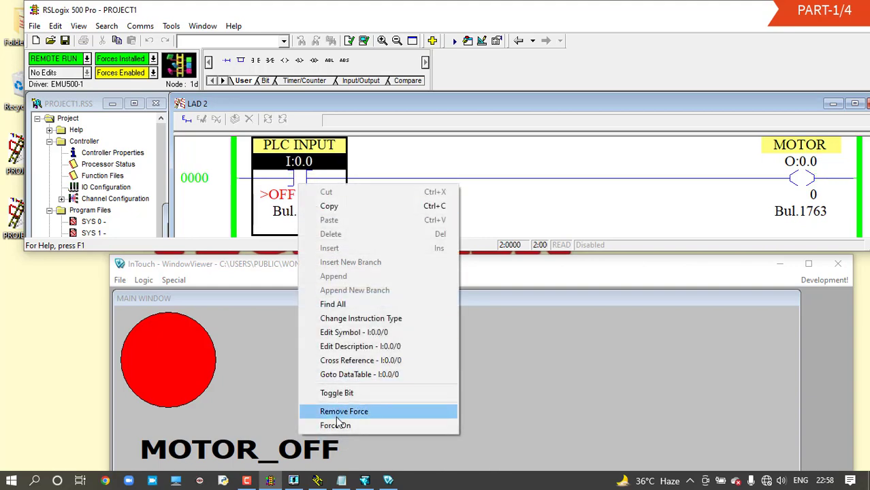
left_click(337, 414)
left_click(204, 398)
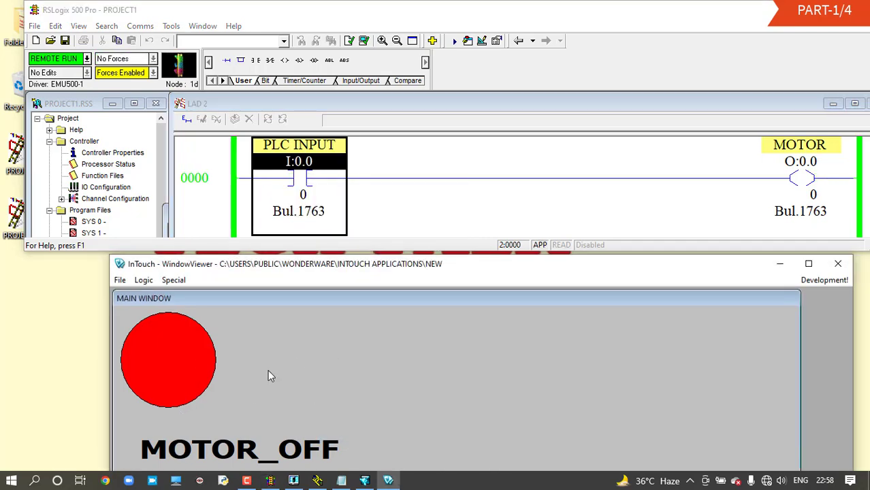
- Retest the motor indicator by forcing input I:0.0/0 on and back off in RSLogix 500
right_click(291, 183)
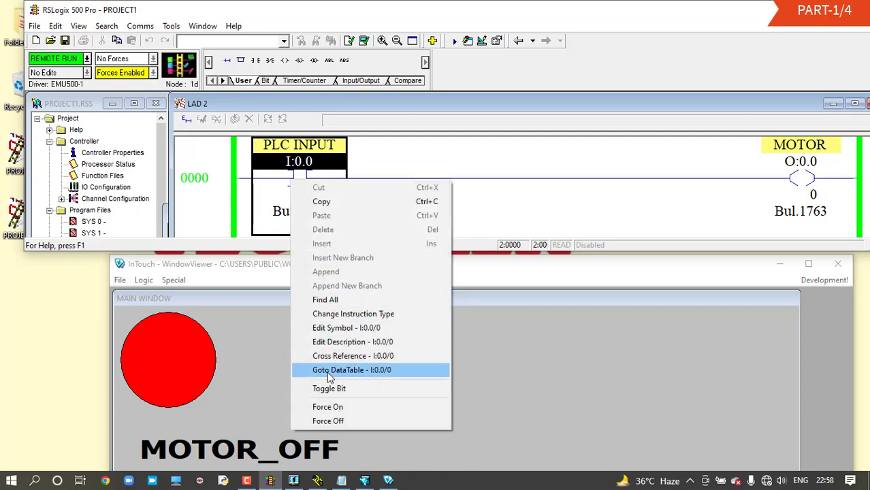
left_click(334, 404)
right_click(311, 209)
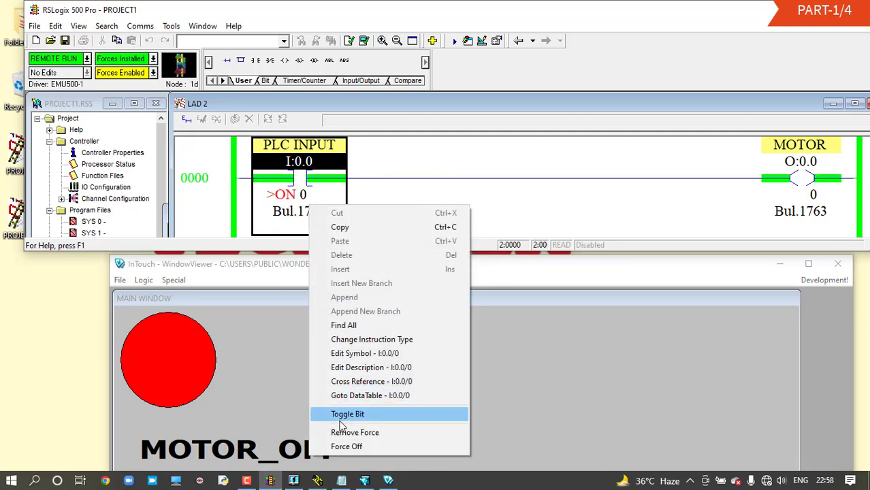
left_click(345, 443)
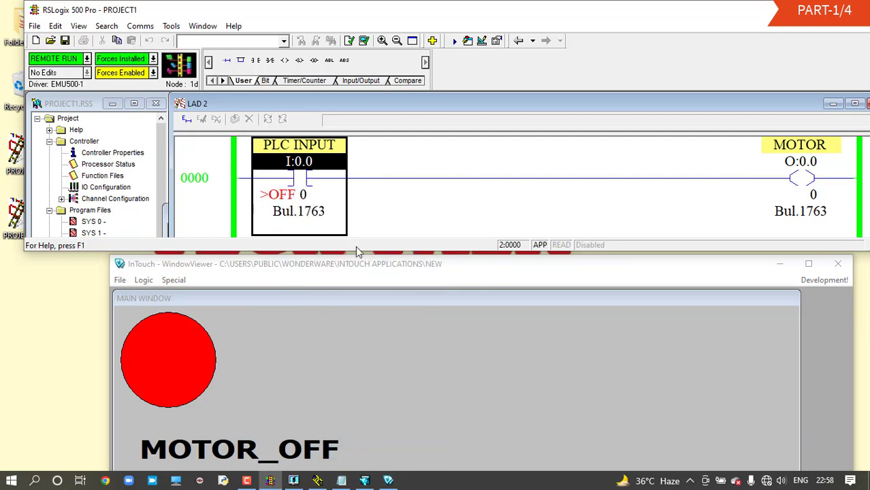
- Move WindowViewer up over RSLogix 500 and return the InTouch application to development mode
left_click_drag(439, 266, 402, 133)
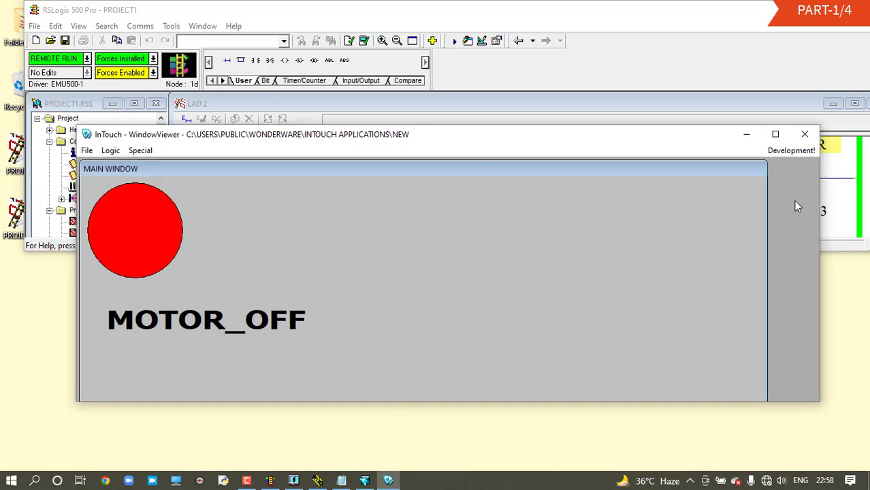
left_click(788, 153)
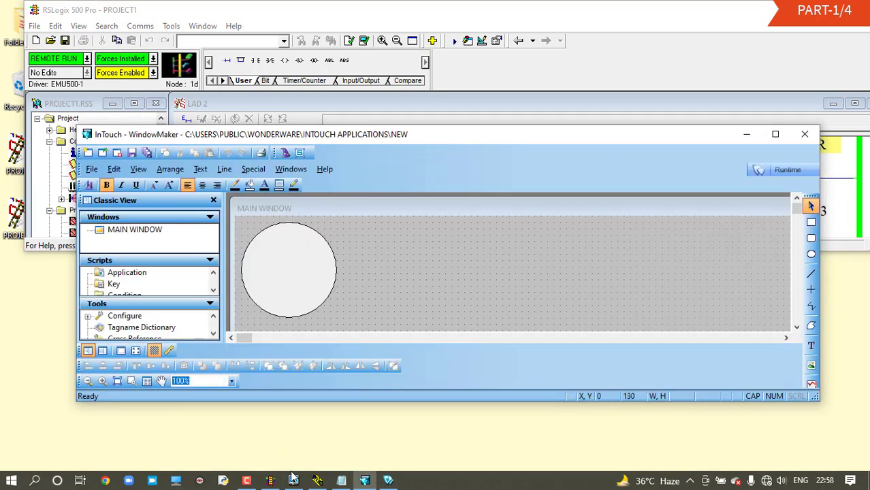
- Switch to RSLinx Classic Gateway and select the PLC1100 topic in the DDE/OPC Topic Configuration
left_click(317, 481)
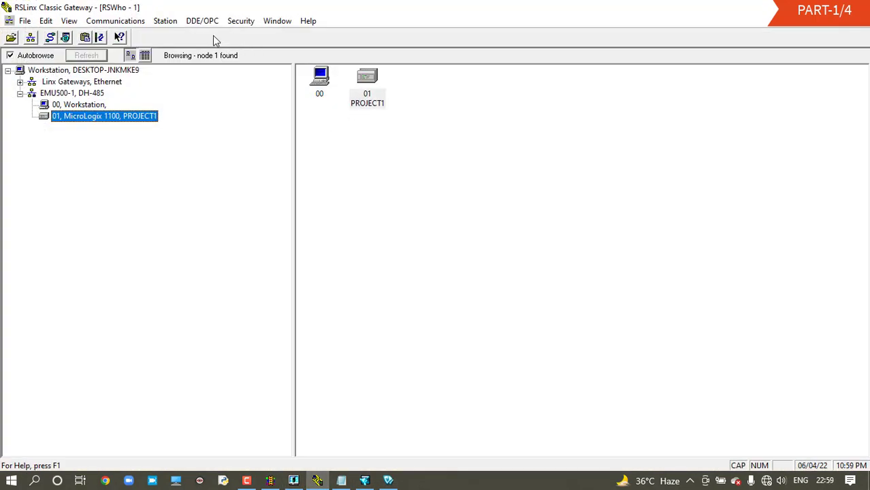
right_click(367, 76)
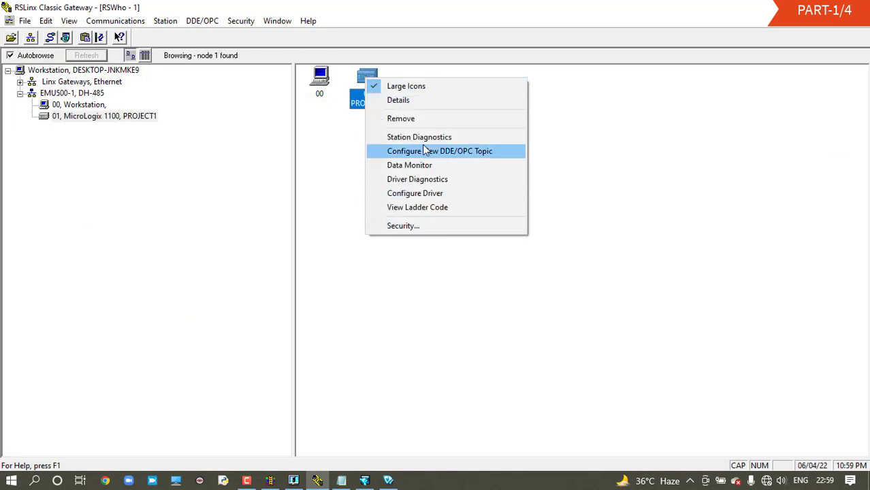
left_click(345, 165)
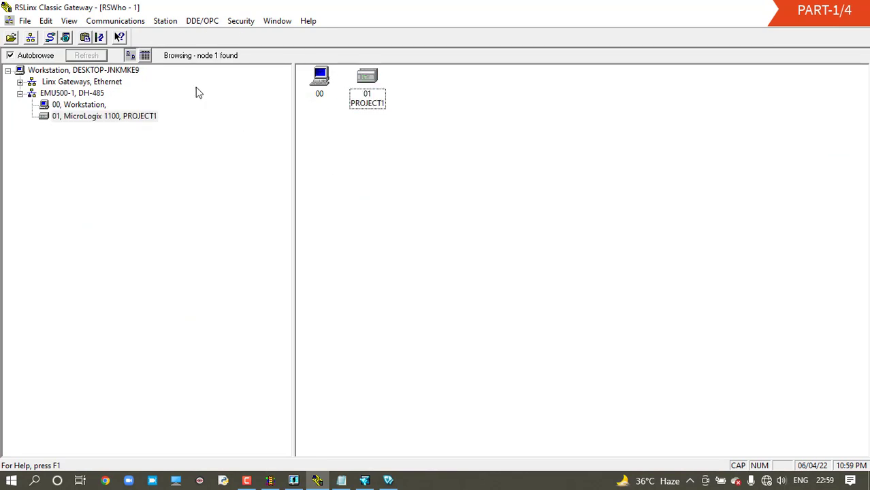
left_click(199, 21)
left_click(204, 35)
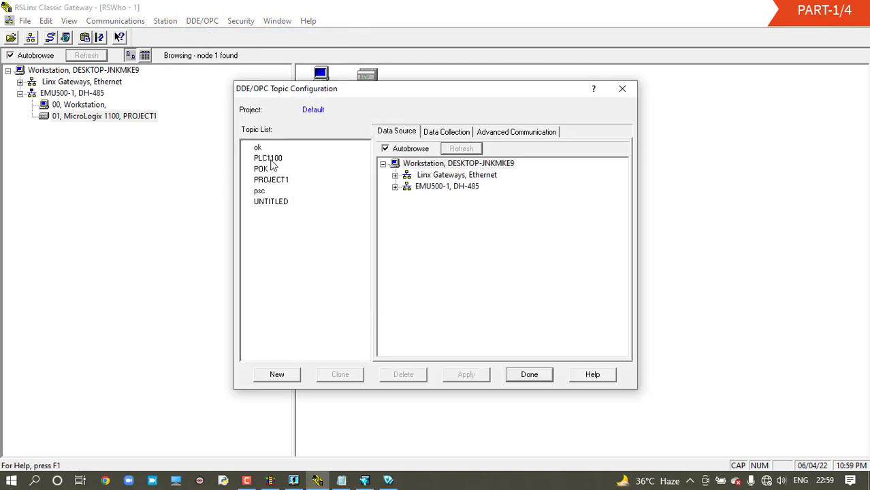
left_click(271, 160)
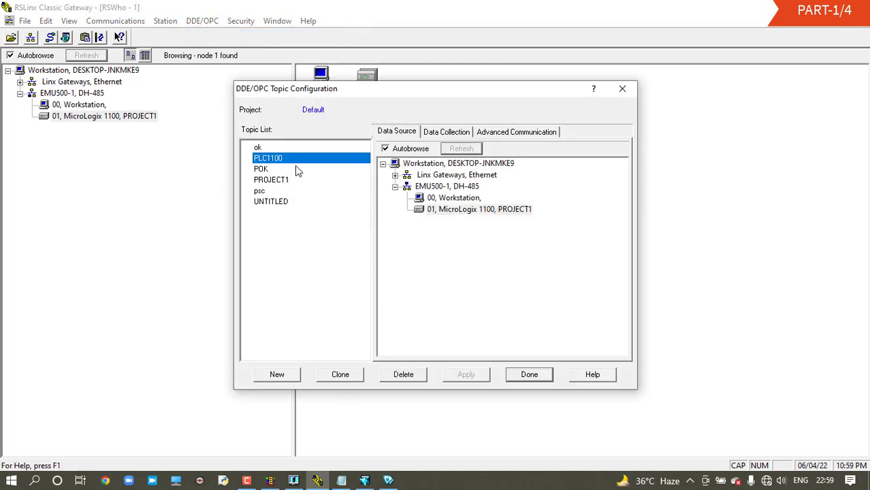
- Review the PLC1100 topic's data source, processor type, polling interval and advanced communication settings
left_click(425, 210)
left_click(446, 132)
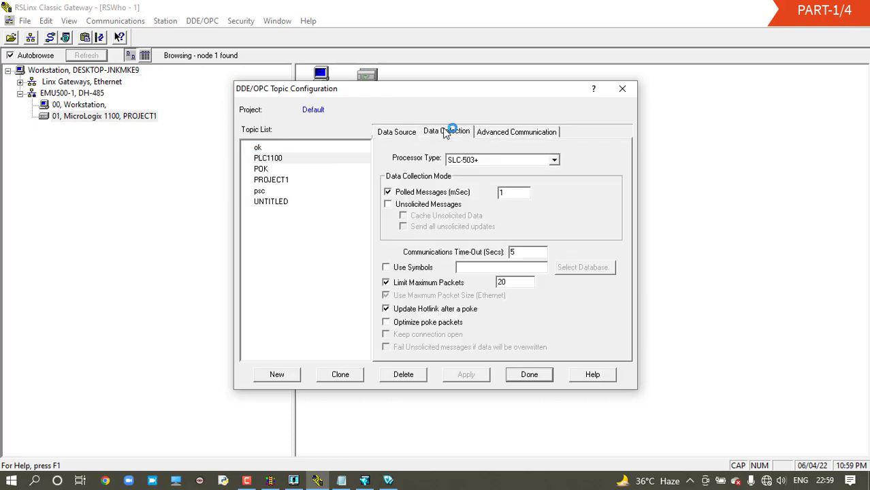
left_click(488, 160)
left_click(488, 161)
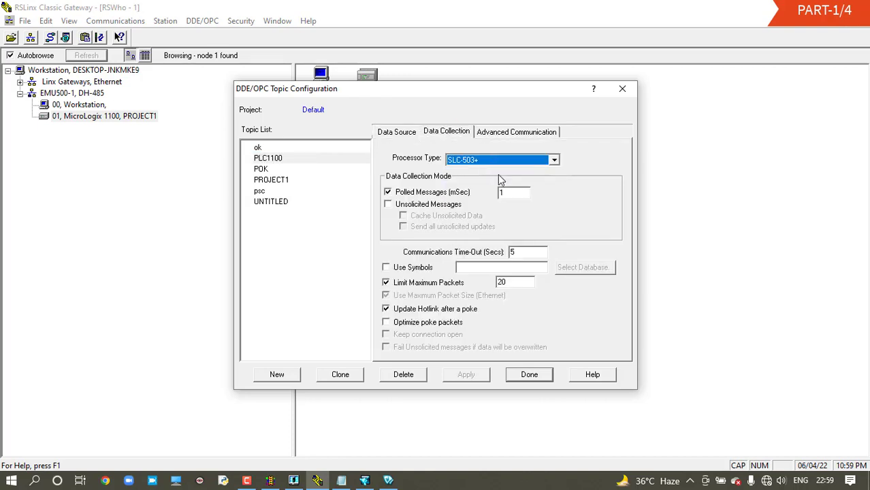
left_click(508, 192)
left_click(495, 135)
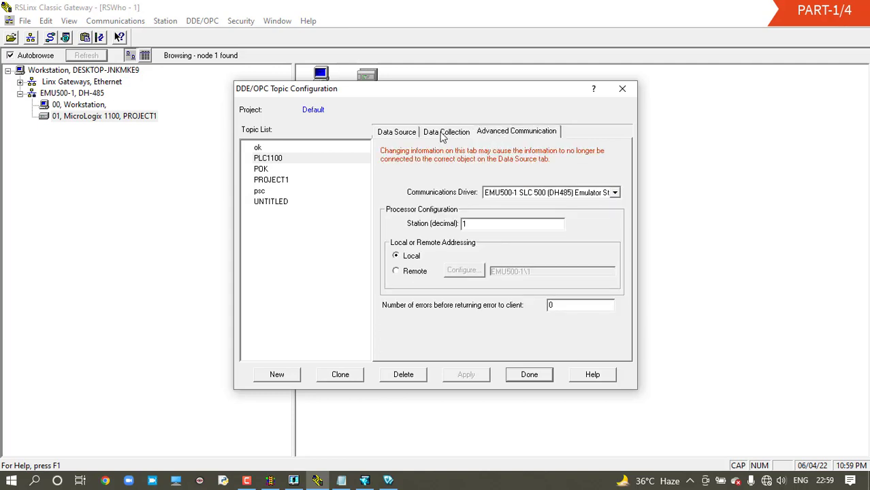
- Recheck the PLC1100 topic's data source in the DDE/OPC Topic Configuration and close the configuration
left_click(396, 134)
left_click(528, 375)
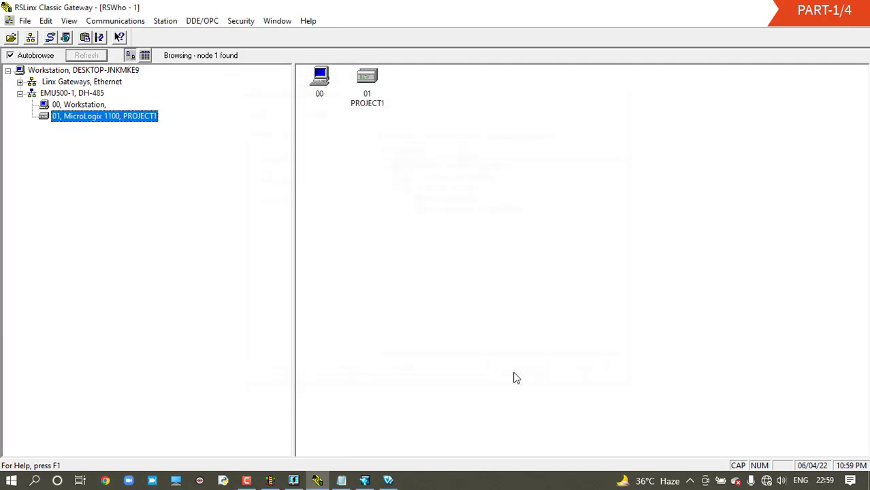
left_click(202, 21)
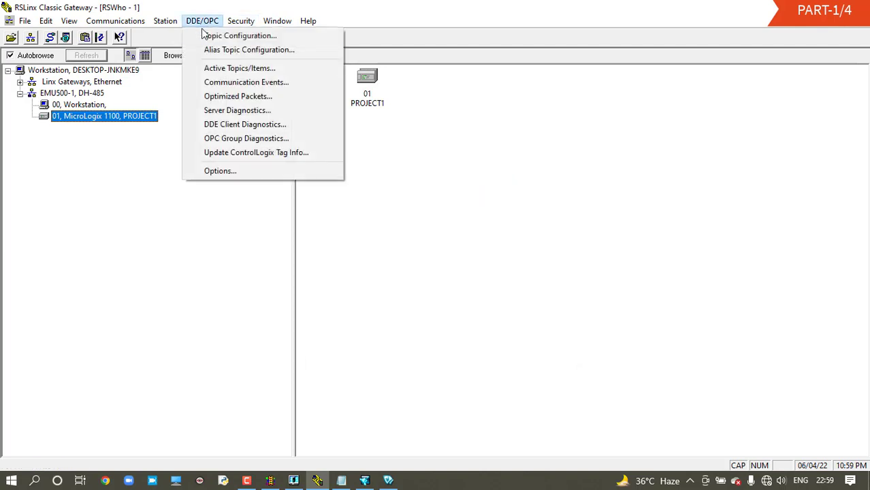
left_click(217, 34)
left_click(286, 161)
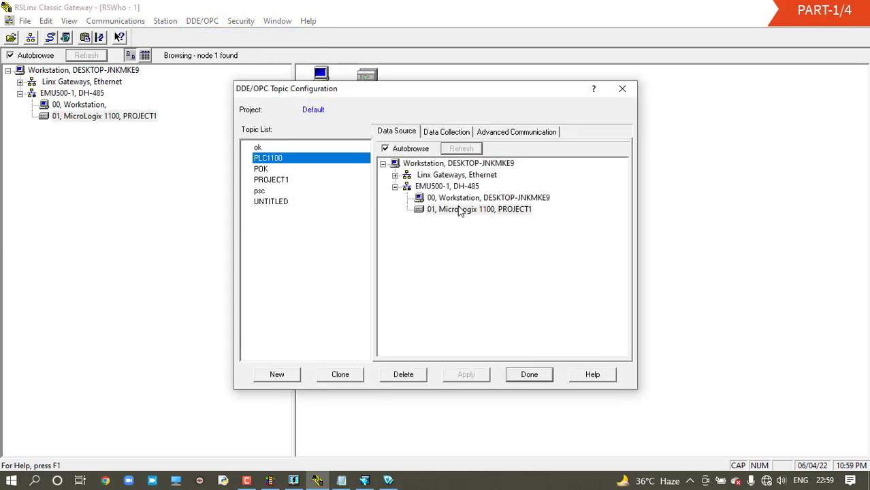
left_click(622, 91)
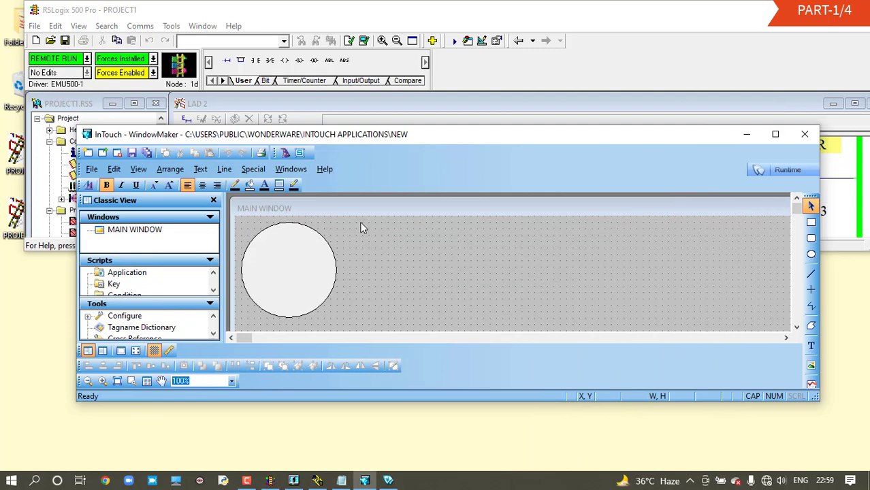
- Switch to WindowMaker and open the access names list from the MOTOR tag behind the circle's discrete fill colour
double_click(326, 259)
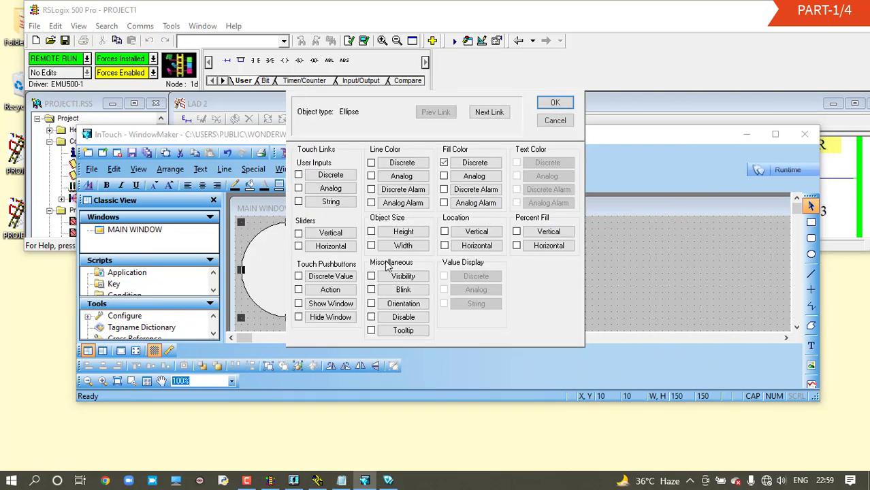
left_click(474, 162)
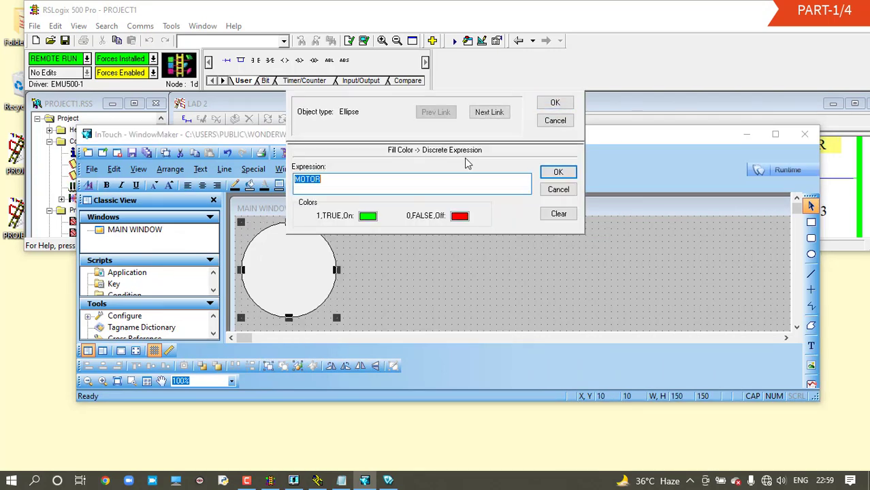
double_click(384, 178)
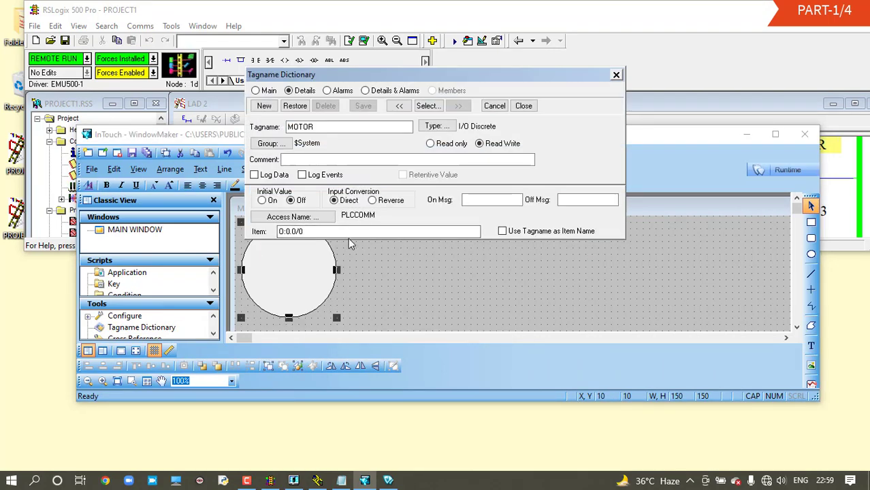
left_click(292, 216)
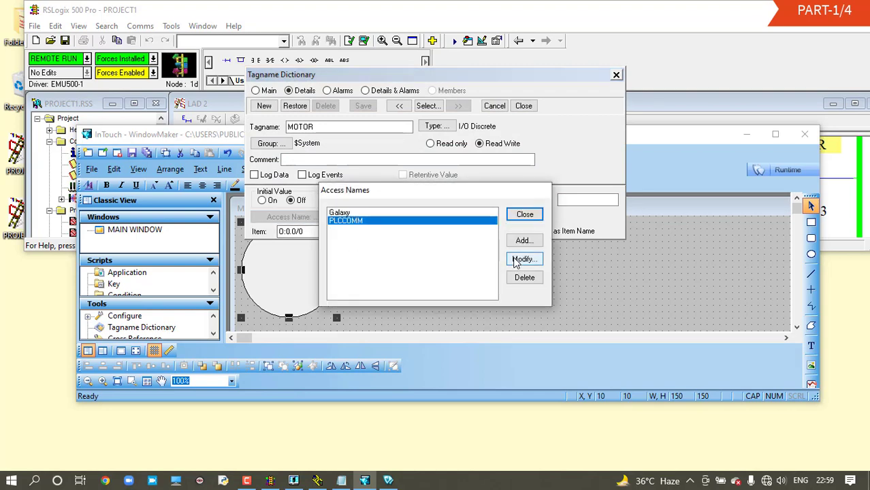
- Change the PLCCOMM access name's topic name to PLC1100, then close the tag definition and accept the circle's animation links
left_click(517, 262)
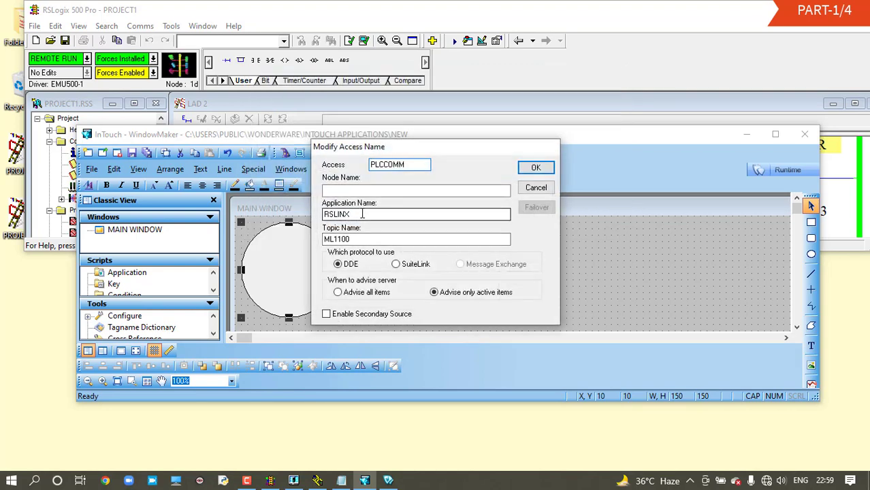
left_click(362, 214)
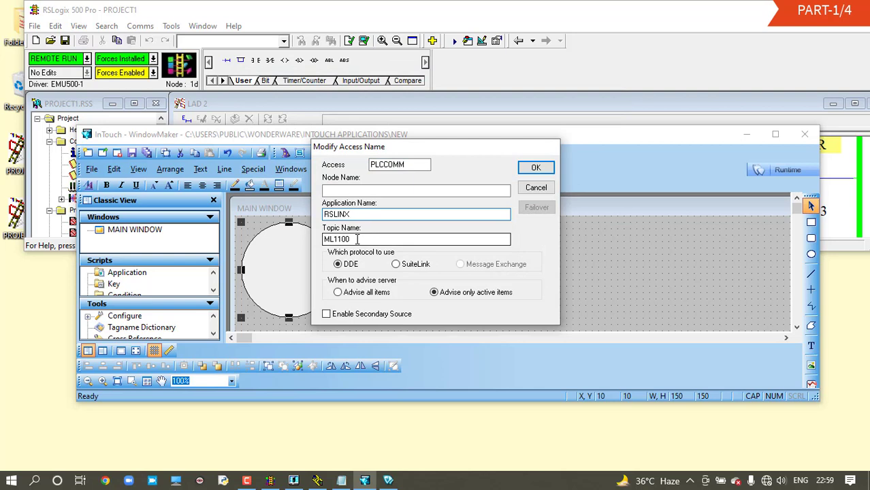
left_click_drag(356, 239, 314, 239)
left_click(361, 240)
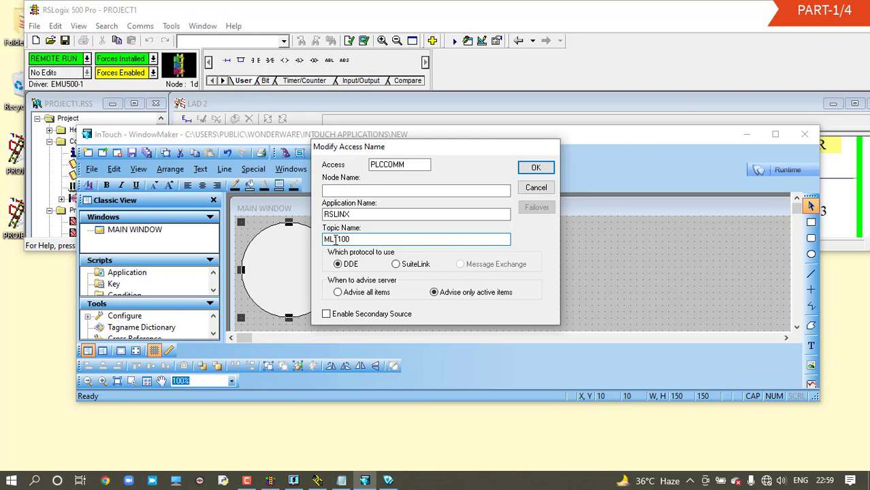
type("PLC")
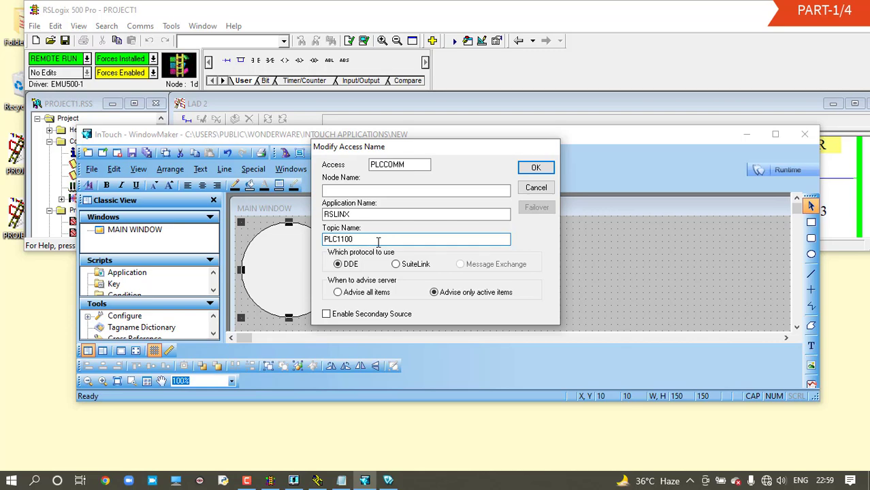
left_click(536, 167)
left_click(522, 213)
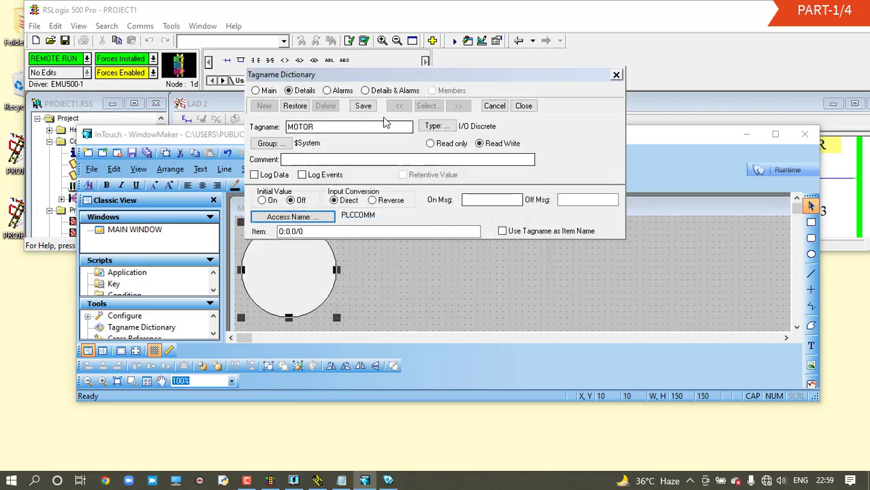
left_click(523, 108)
left_click(557, 171)
left_click(557, 105)
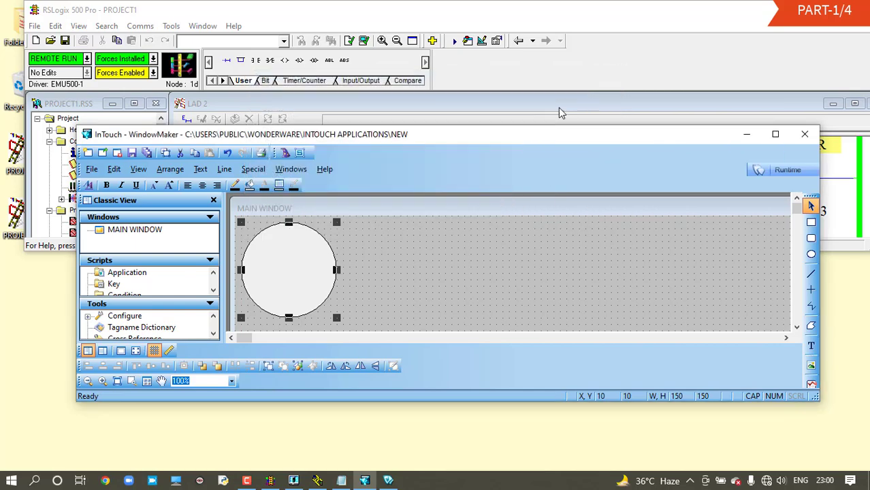
- Switch the InTouch application to runtime and move WindowViewer below the ladder rung in RSLogix 500
left_click(777, 172)
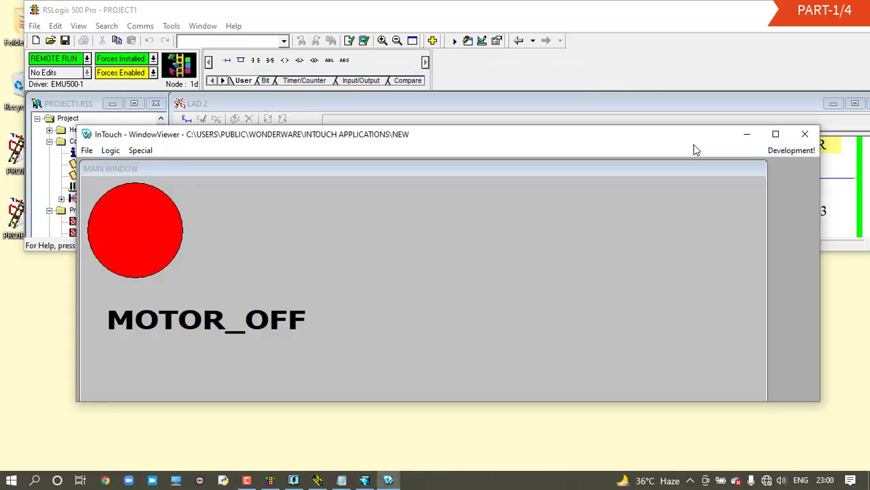
left_click_drag(499, 136, 537, 250)
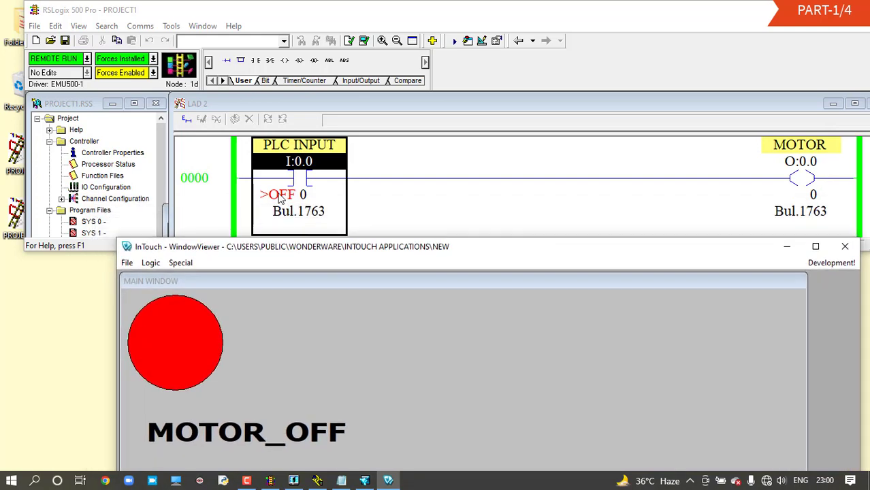
left_click(218, 186)
- Test the motor indicator by forcing input I:0.0/0 on and back off in RSLogix 500
right_click(296, 196)
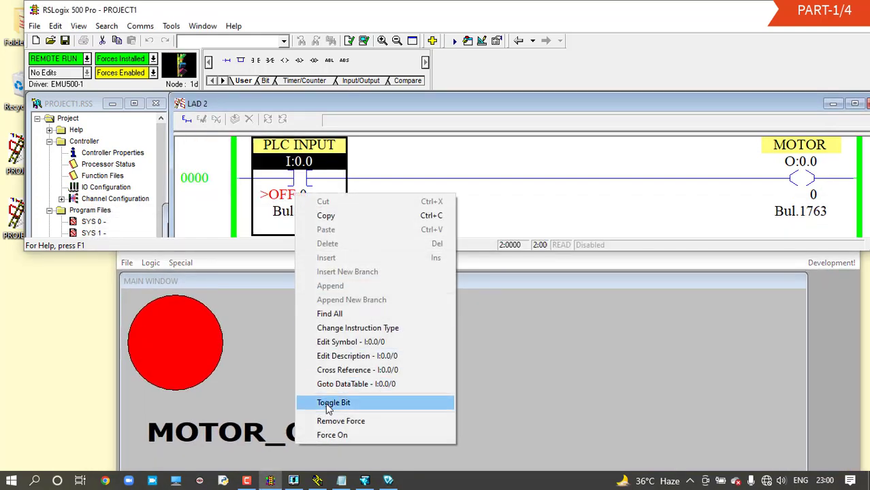
left_click(335, 433)
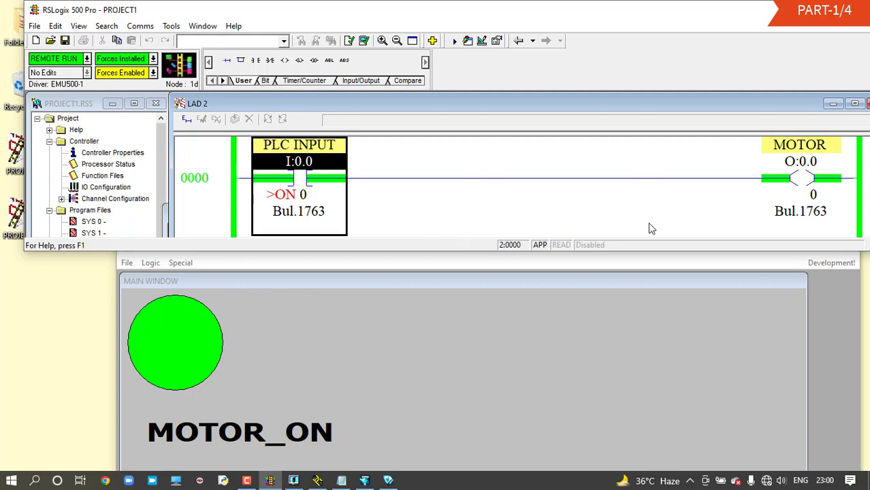
left_click(801, 181)
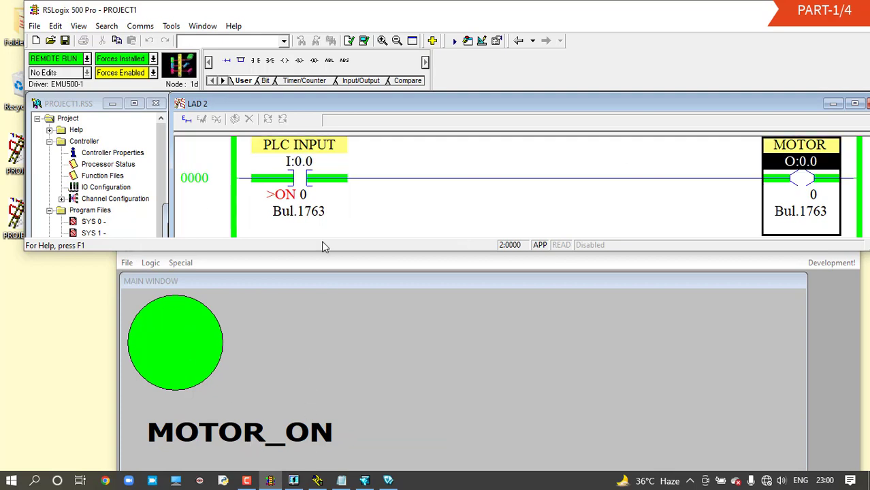
right_click(300, 203)
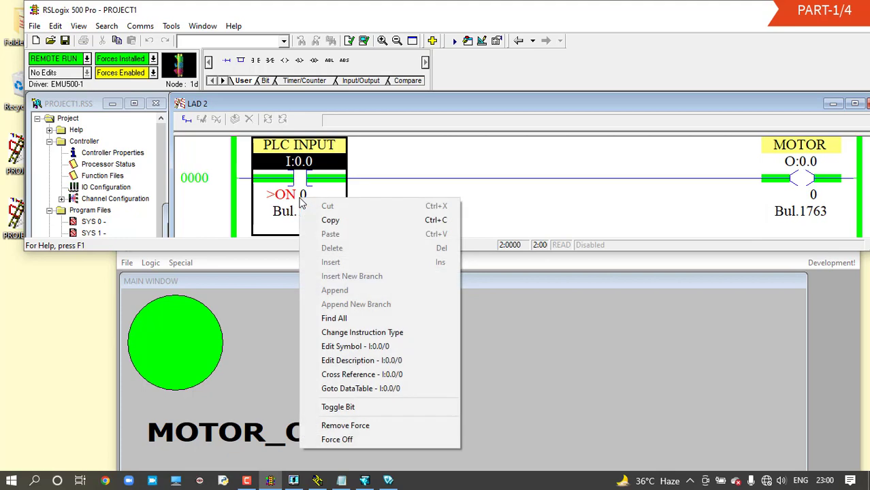
left_click(341, 440)
- Repeat the motor indicator test by forcing input I:0.0/0 on and off twice more
right_click(289, 187)
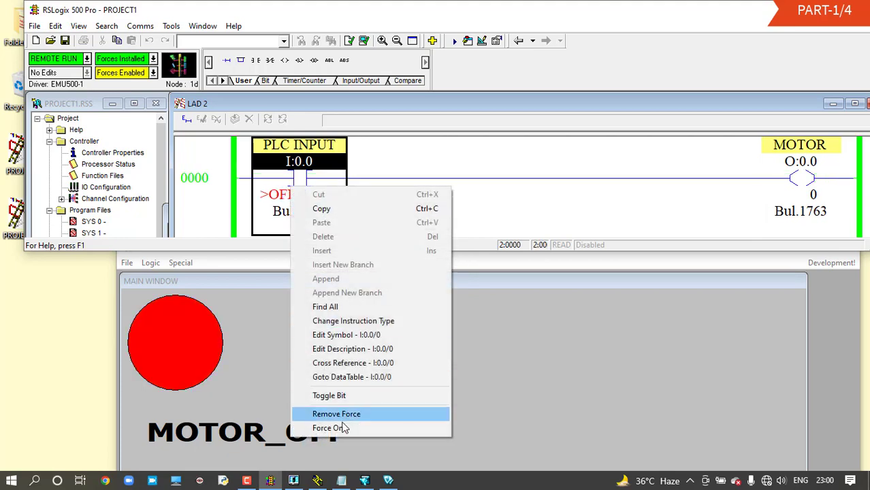
left_click(343, 430)
right_click(298, 190)
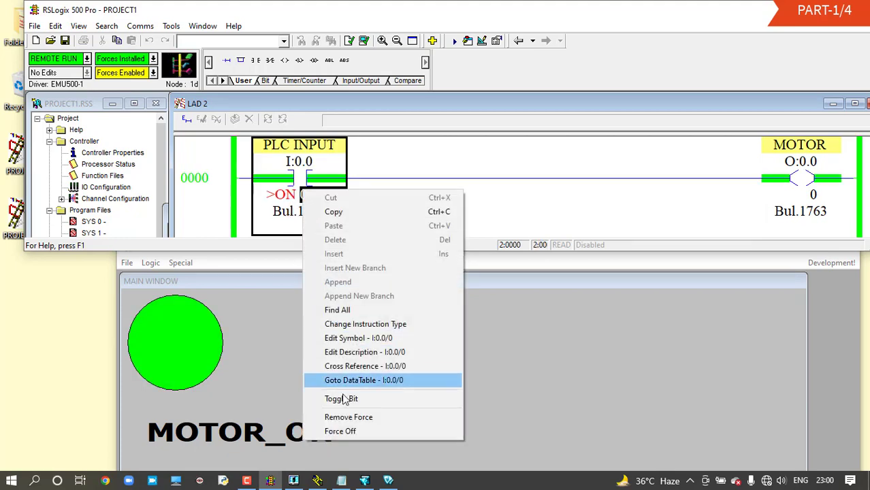
left_click(341, 439)
right_click(279, 160)
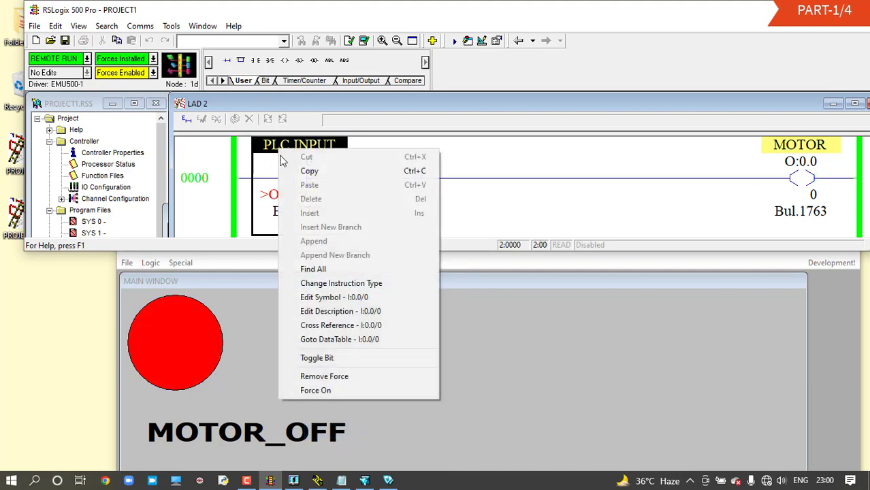
left_click(323, 390)
right_click(333, 181)
left_click(334, 417)
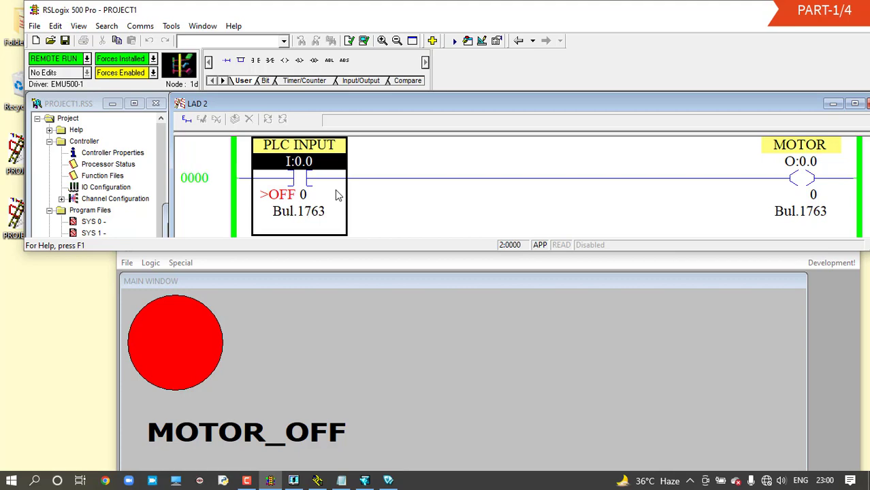
- Force input I:0.0/0 on, off and on again to check the motor circle and status text
right_click(335, 195)
left_click(371, 431)
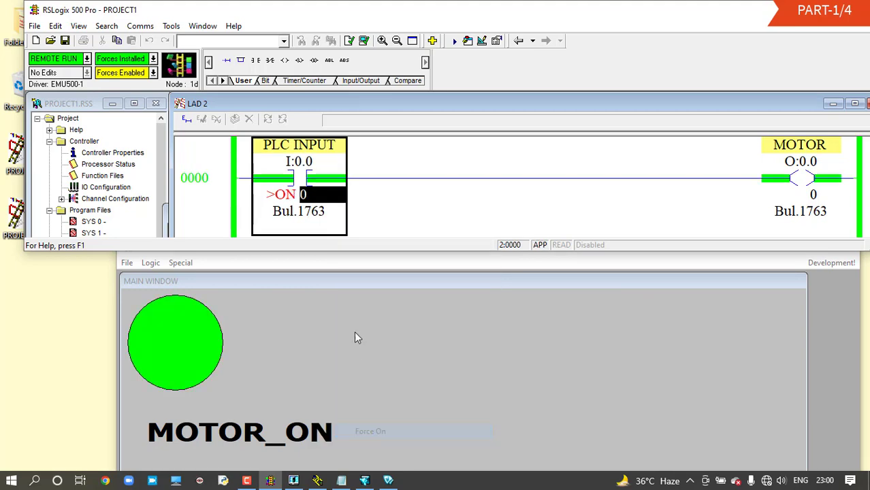
right_click(304, 219)
left_click(352, 461)
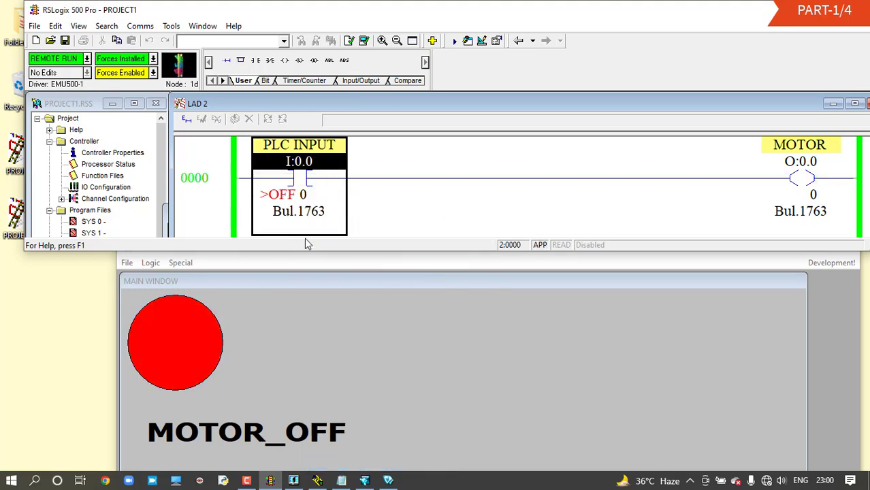
right_click(300, 199)
left_click(332, 443)
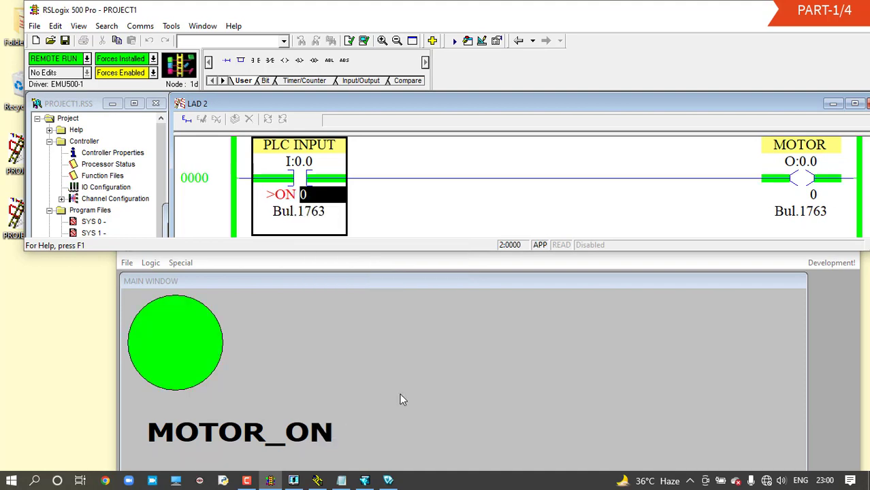
- Return InTouch to development mode, minimize WindowMaker and enlarge the RSLogix 500 window to show the whole ladder
left_click(824, 263)
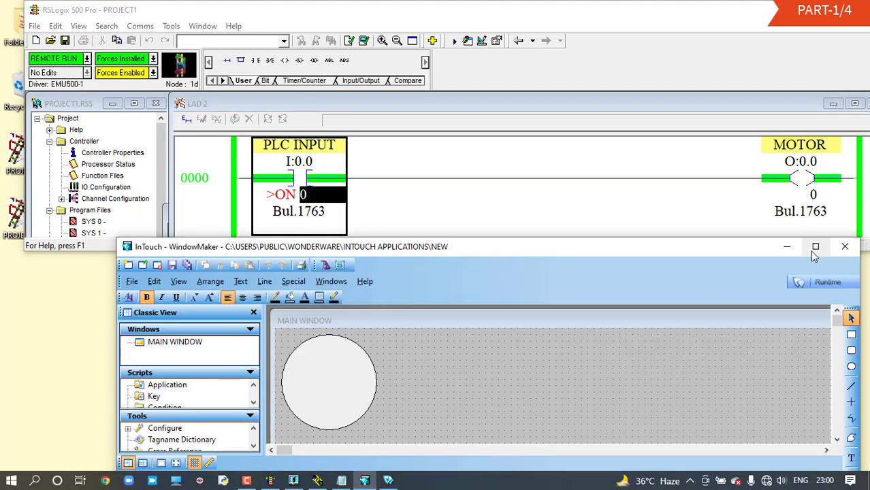
left_click(811, 247)
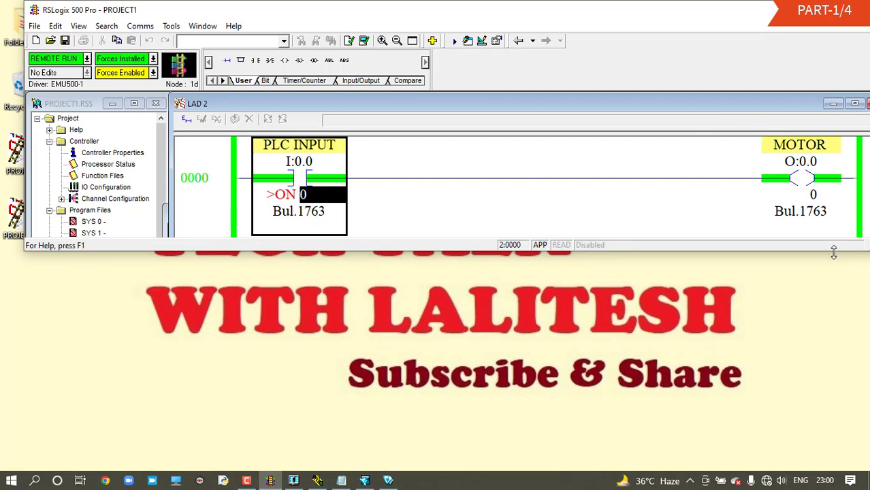
left_click_drag(833, 251, 833, 468)
- Maximize RSLogix 500 and select the MOTOR output O:0.0/0 on rung 0000
left_click(790, 191)
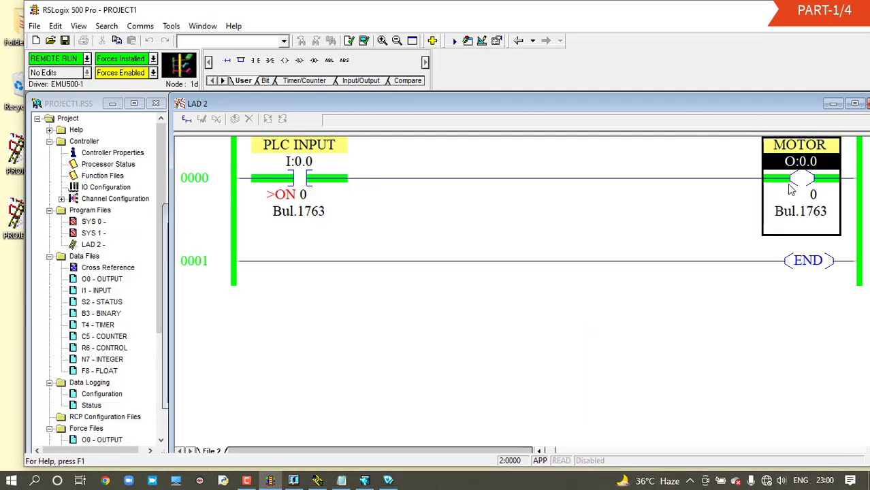
left_click(206, 177)
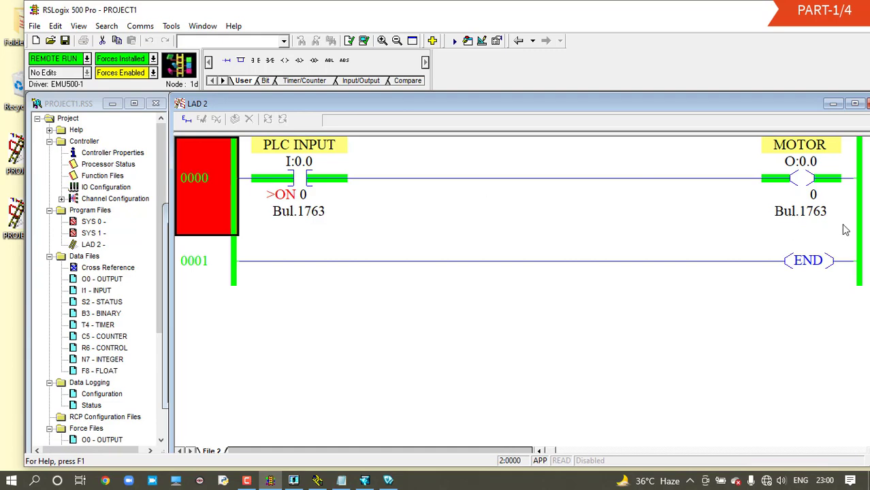
left_click(816, 199)
left_click(188, 197)
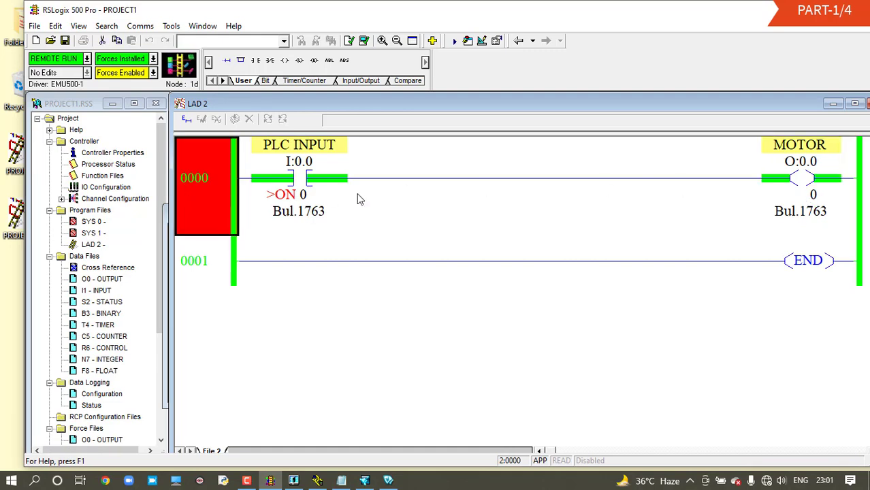
double_click(463, 26)
left_click(803, 192)
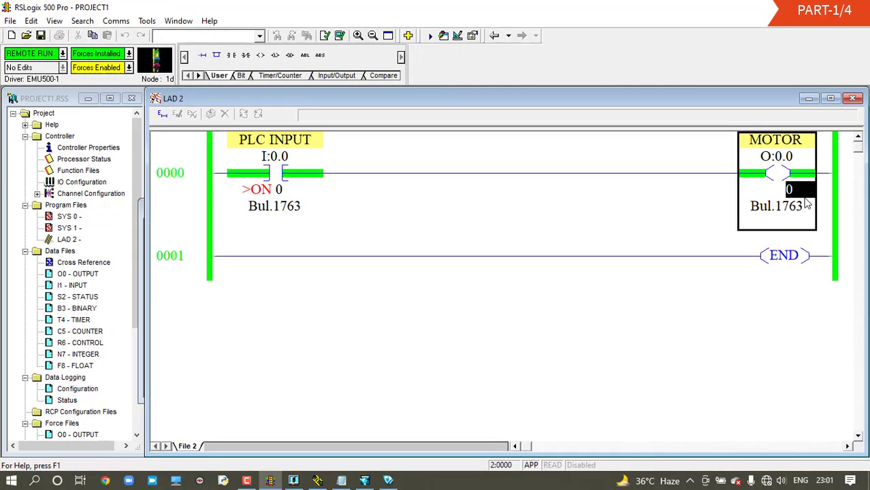
- Force input I:0.0/0 off and back on in the ladder to check the MOTOR output on rung 0000
right_click(258, 171)
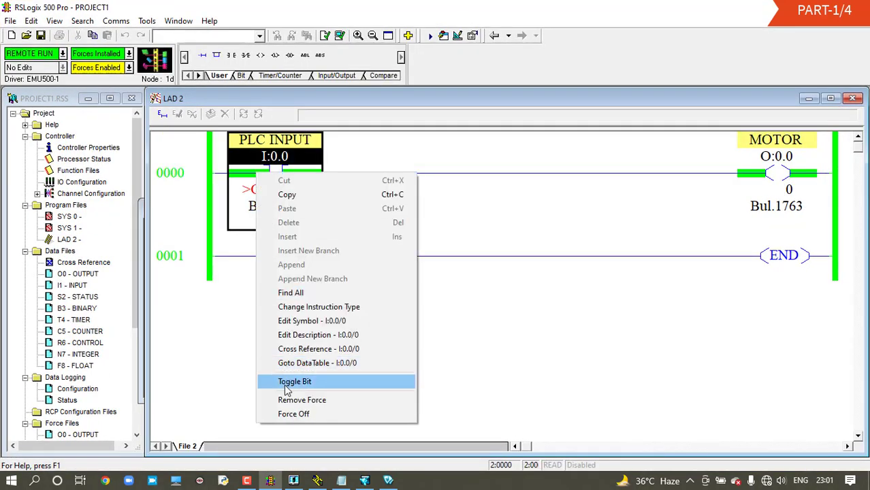
left_click(289, 413)
right_click(274, 183)
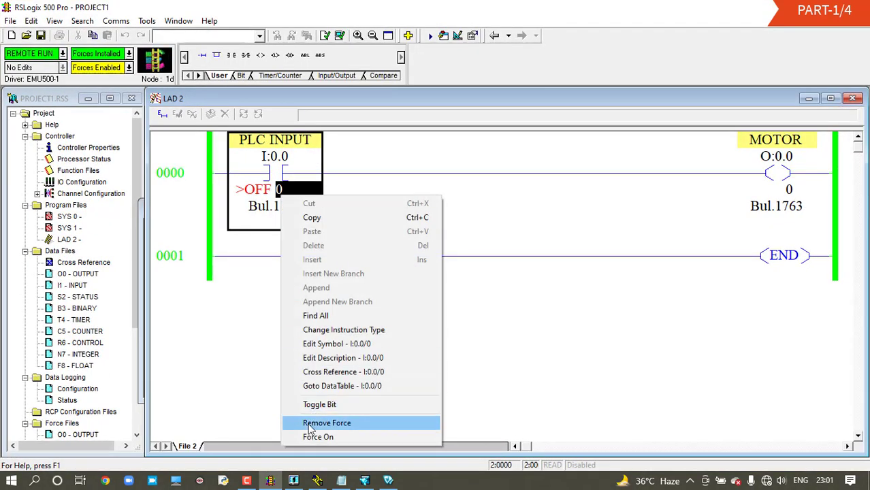
left_click(299, 437)
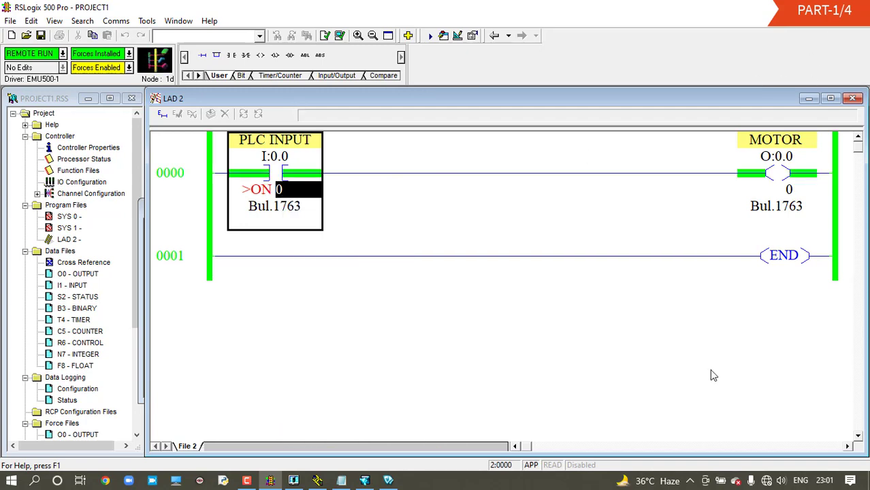
- Restore the RSLogix 500 window, shorten it to the upper half of the screen and bring up InTouch WindowViewer
left_click(826, 7)
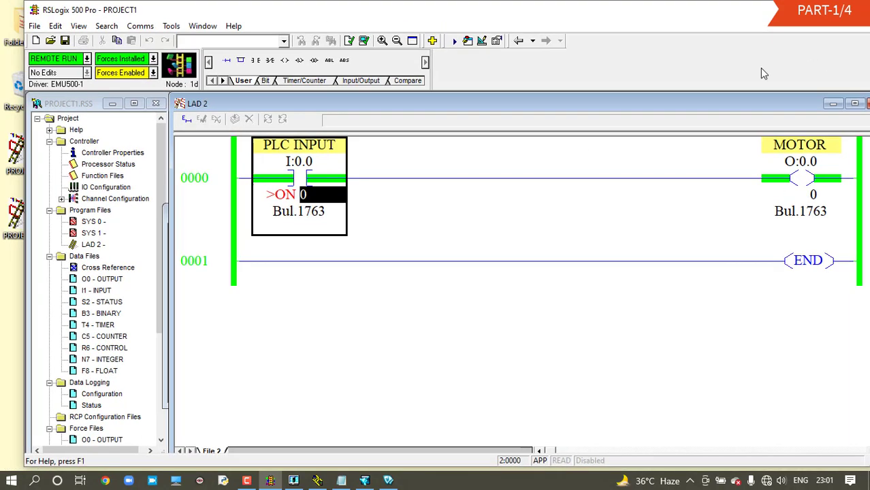
left_click_drag(525, 469, 479, 257)
left_click(389, 481)
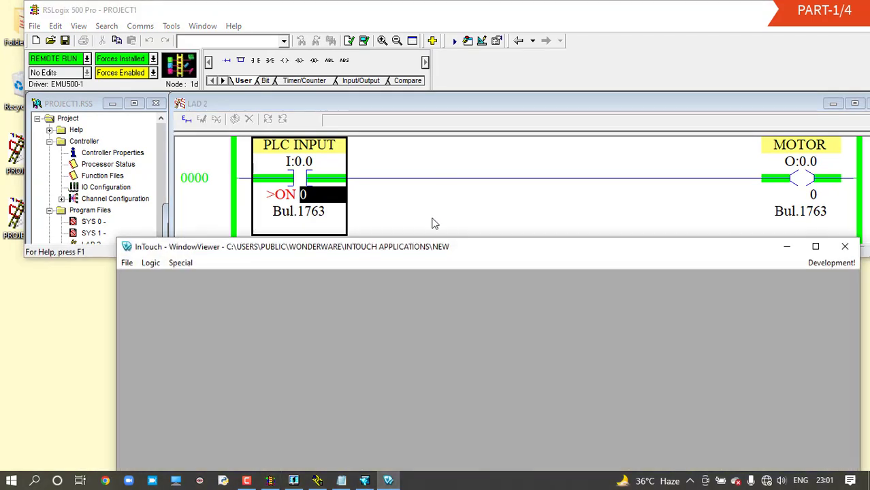
- Switch InTouch from WindowMaker to runtime and place WindowViewer directly beneath the RSLogix 500 ladder
left_click(364, 481)
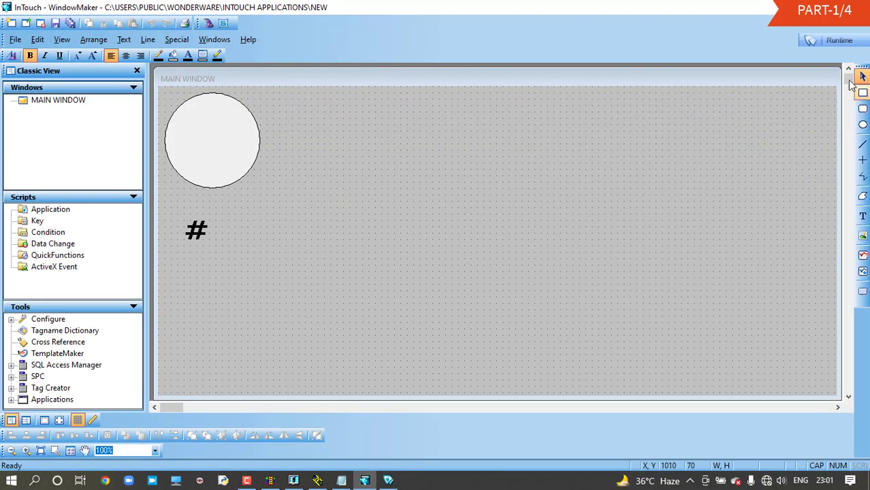
left_click(839, 40)
double_click(599, 10)
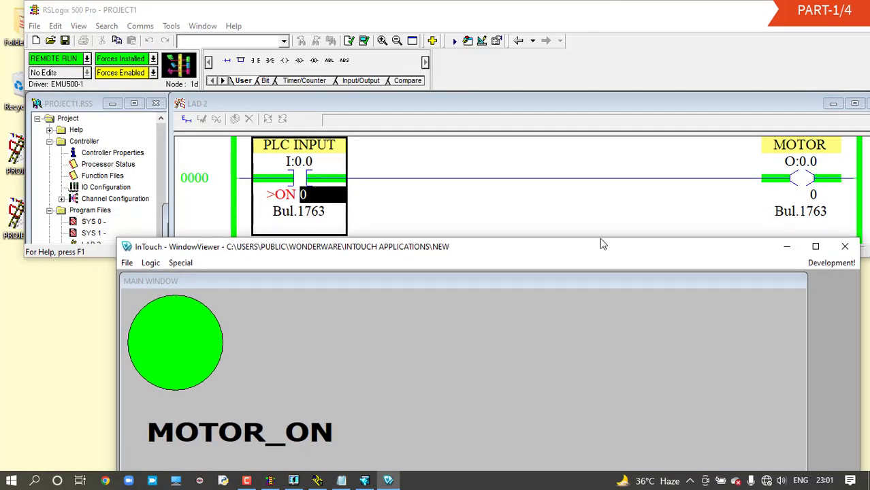
left_click_drag(554, 239, 549, 277)
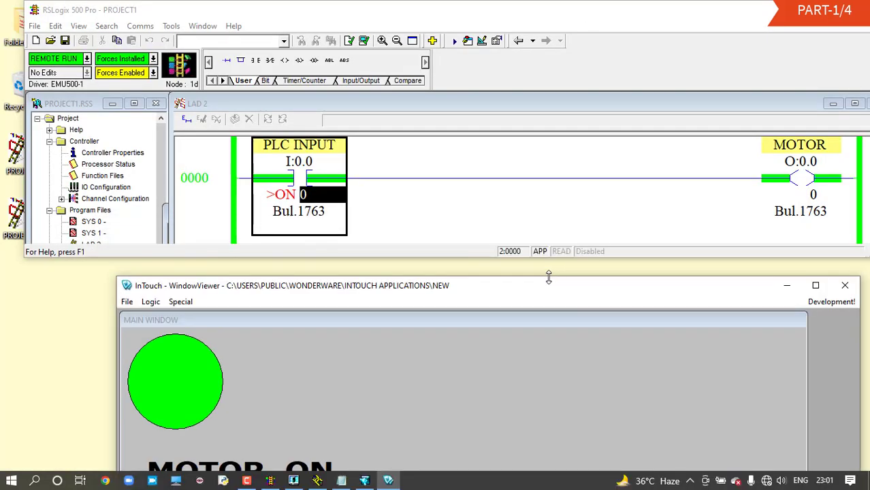
left_click_drag(365, 293, 344, 266)
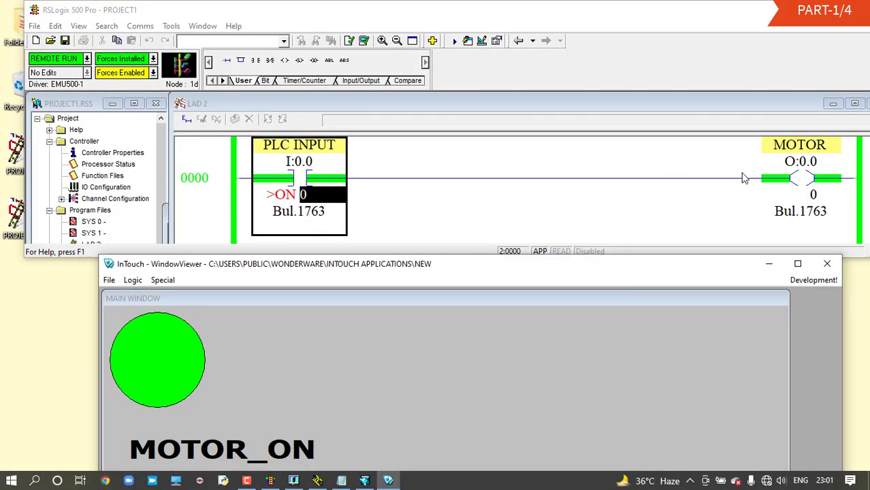
- Force input I:0.0/0 off in RSLogix 500, then remove its force
left_click(800, 178)
right_click(310, 223)
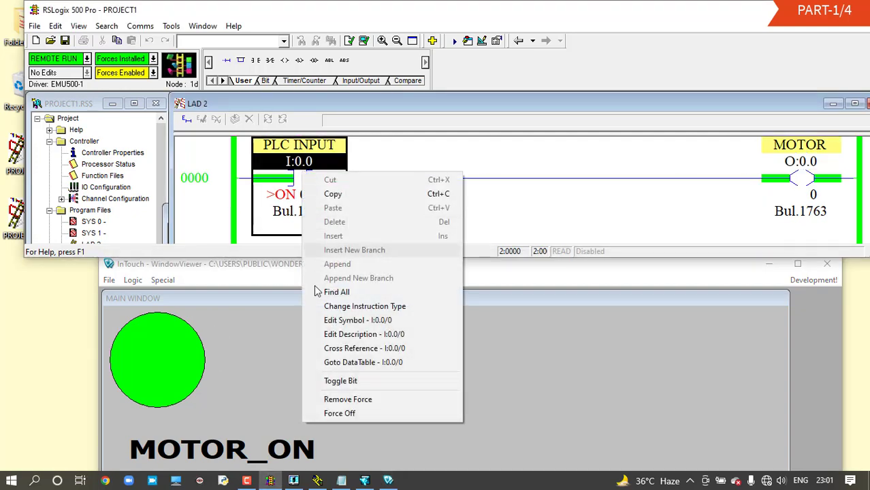
left_click(331, 414)
right_click(289, 194)
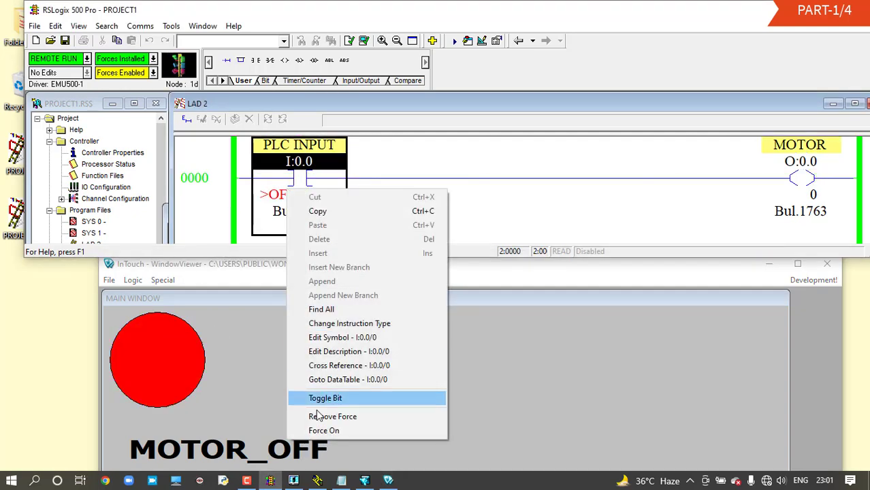
left_click(320, 417)
- Force input I:0.0/0 on, off and on again while checking the motor circle and status text in WindowViewer
right_click(310, 233)
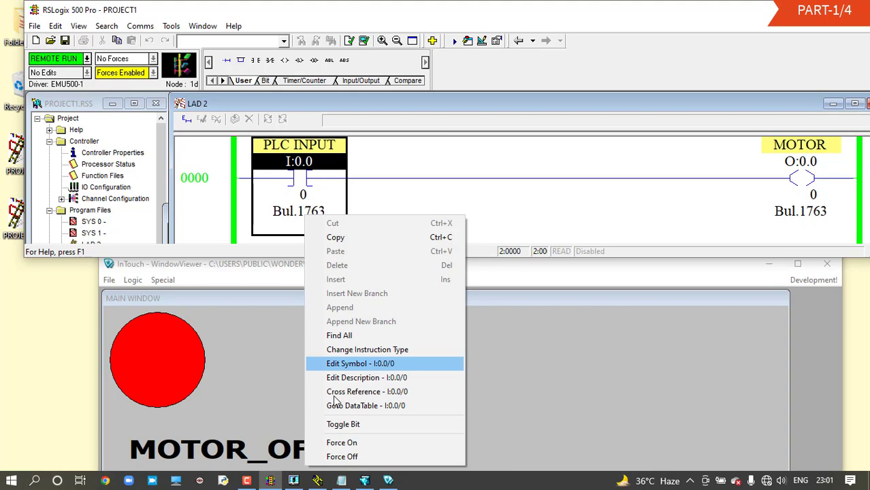
left_click(338, 443)
right_click(303, 197)
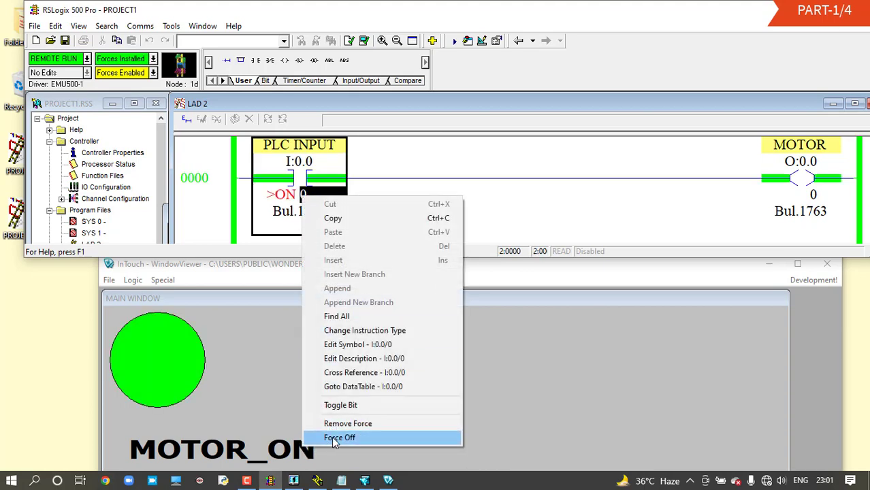
left_click(337, 439)
right_click(287, 207)
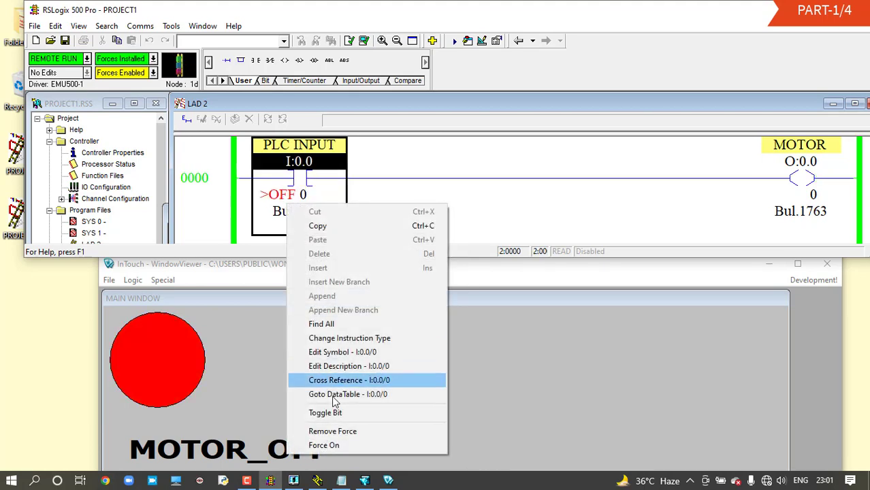
left_click(336, 442)
- Align WindowViewer with the left edge of the RSLogix 500 window, widen it and set it flush below the ladder
left_click_drag(215, 264, 139, 271)
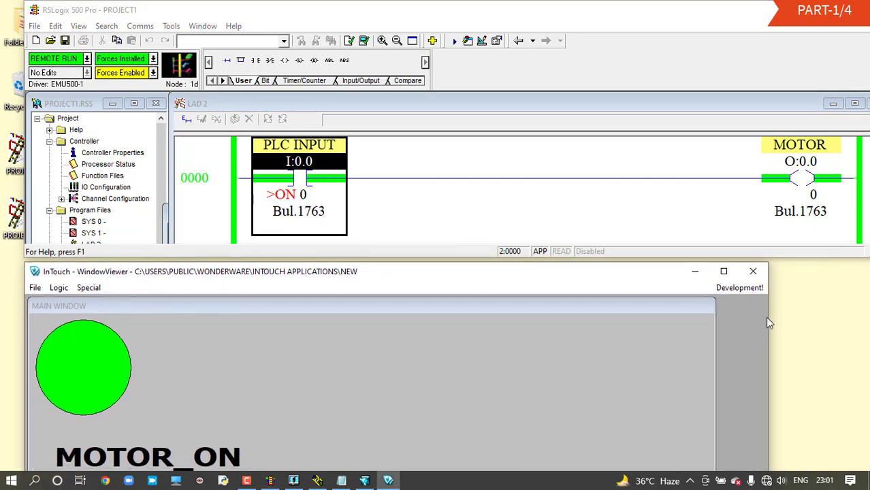
left_click_drag(767, 317, 864, 318)
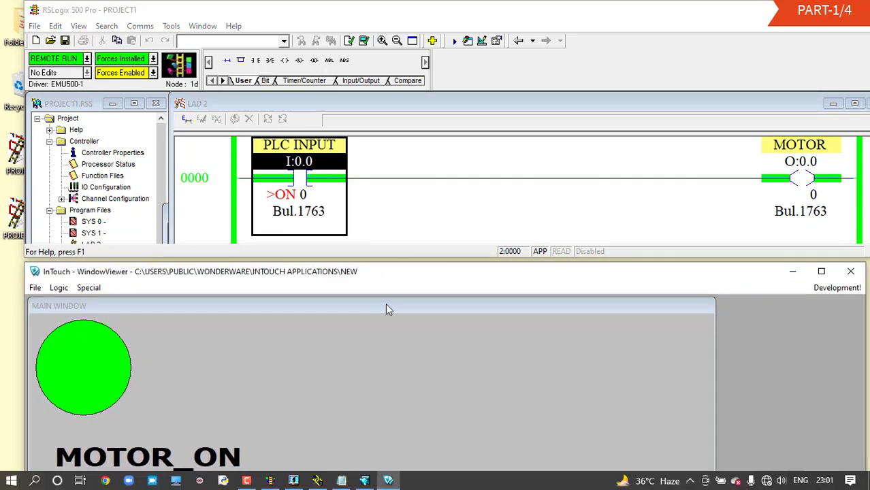
left_click_drag(373, 278, 373, 273)
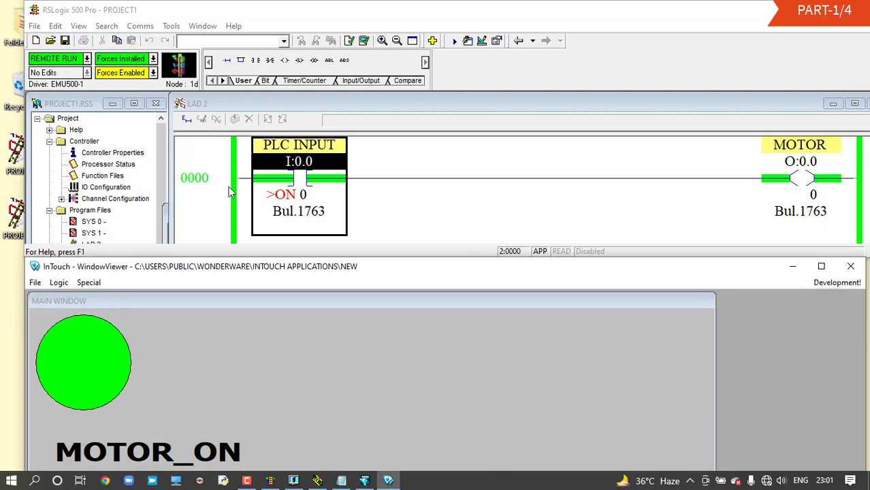
left_click(196, 176)
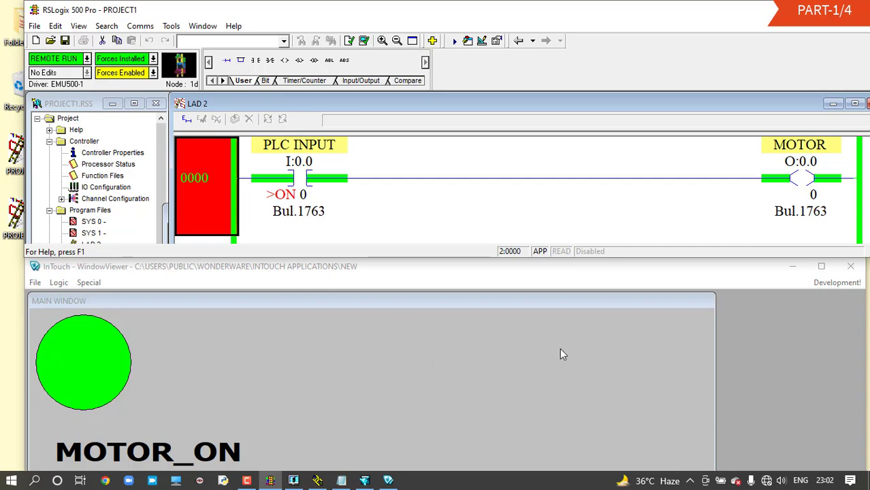
left_click(247, 482)
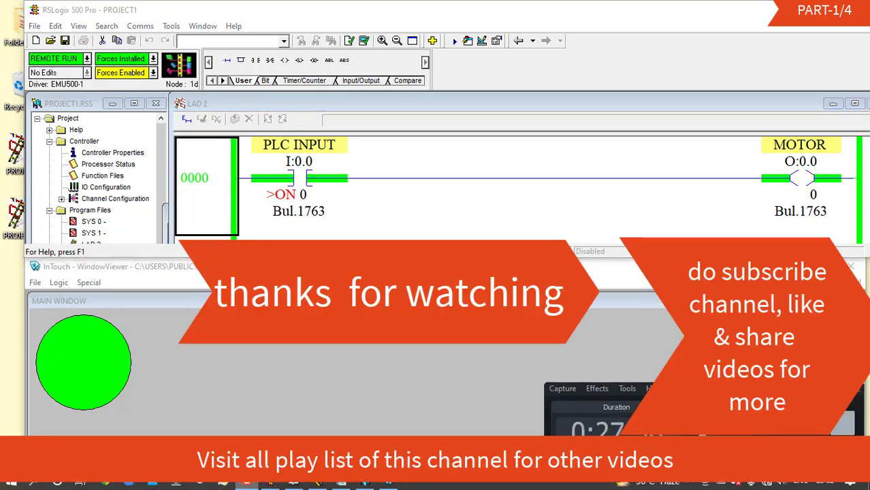